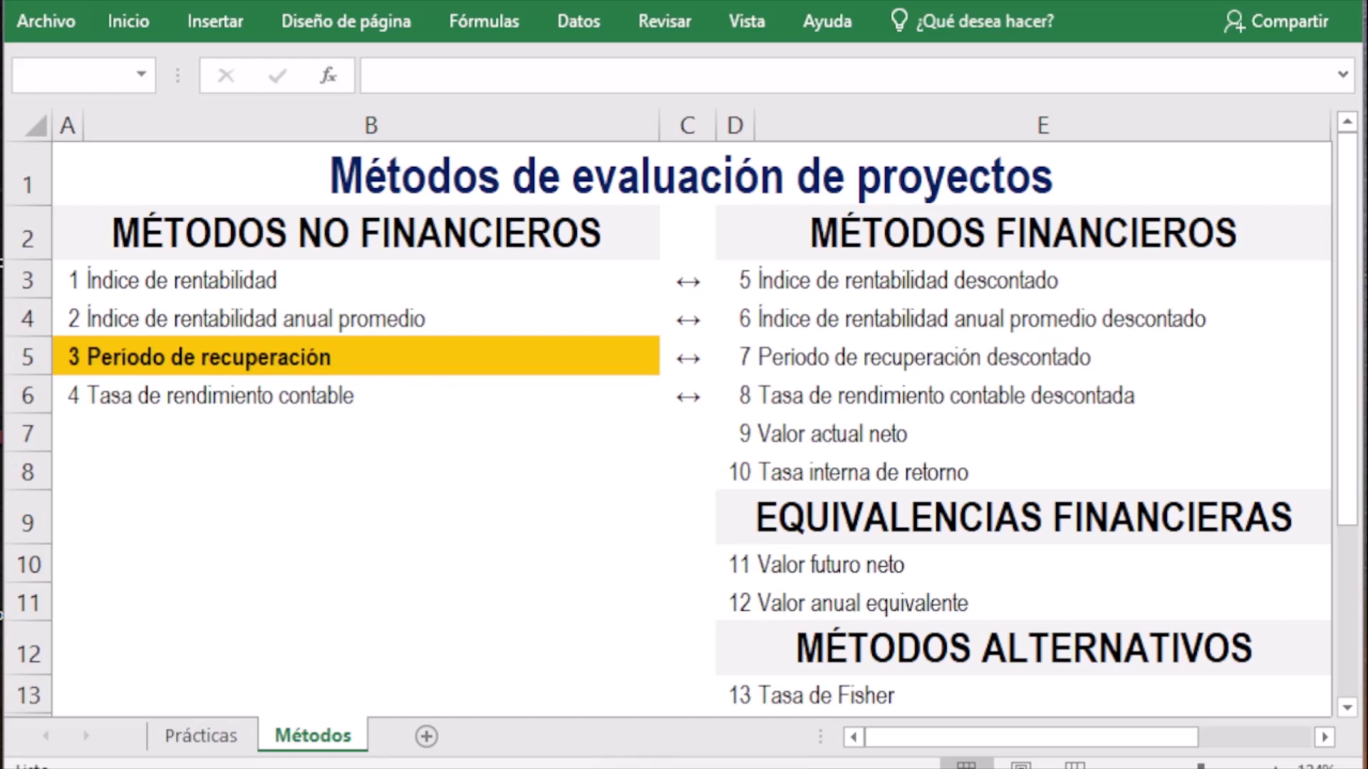
Switch to the Prácticas sheet and review the profitability index section: its formula, cash flow table, analysis and acceptance criteria
key("ctrl+Page_Up")
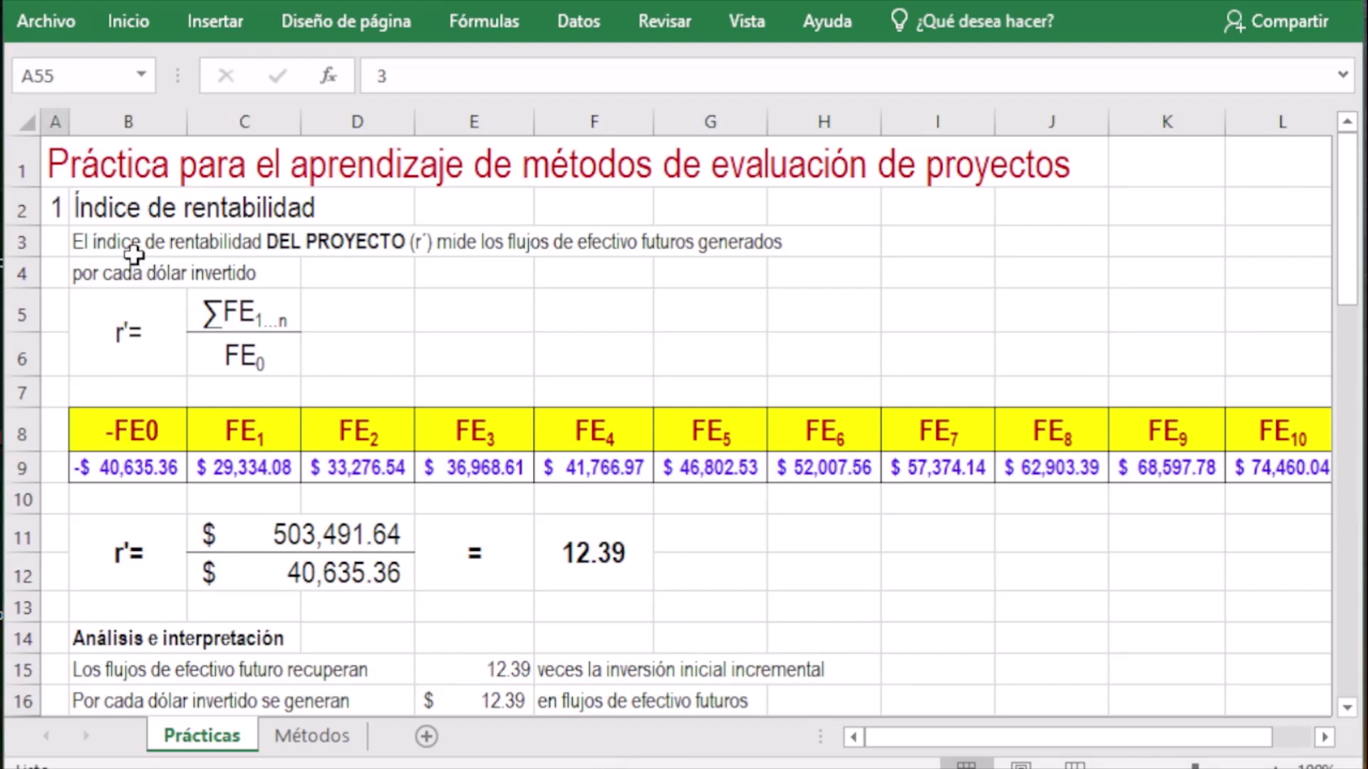
left_click(135, 343)
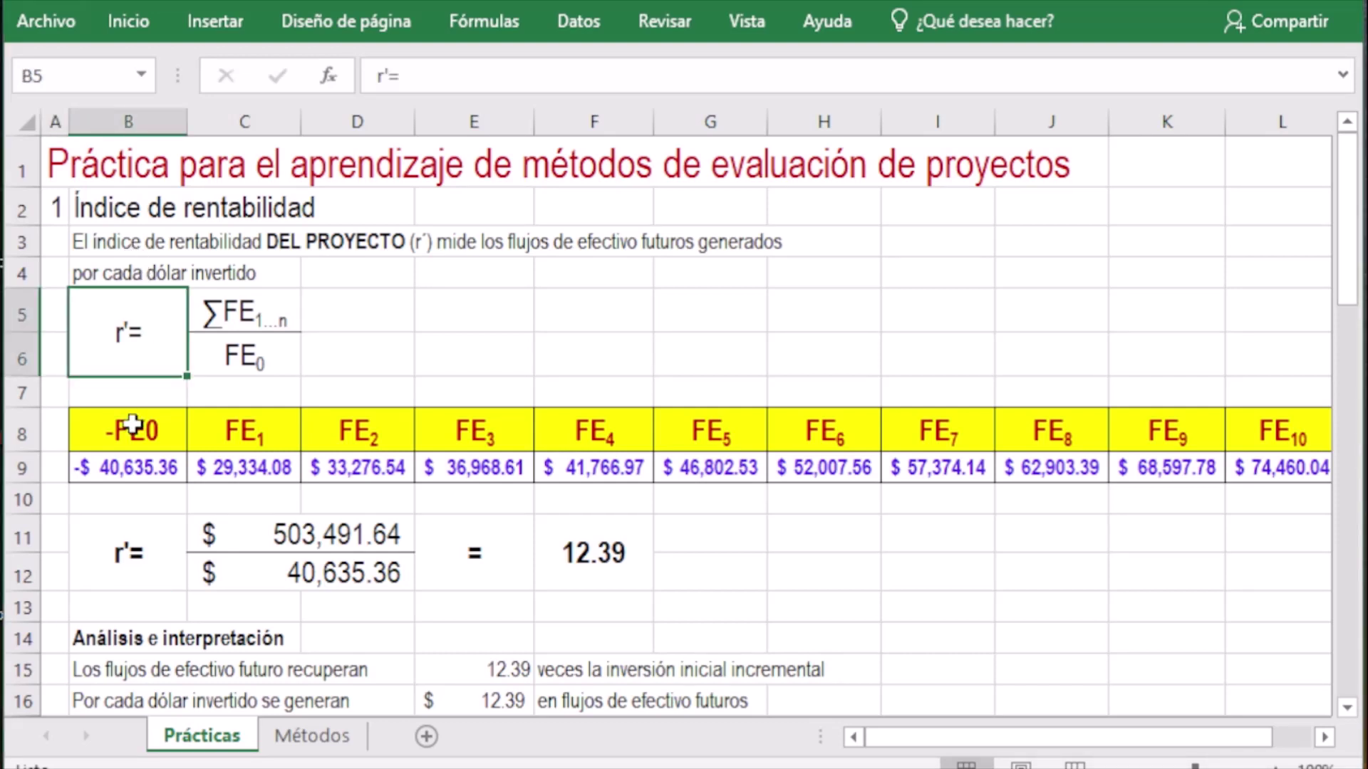
left_click_drag(134, 427, 1230, 464)
left_click(794, 524)
scroll(609, 456, "down", 2)
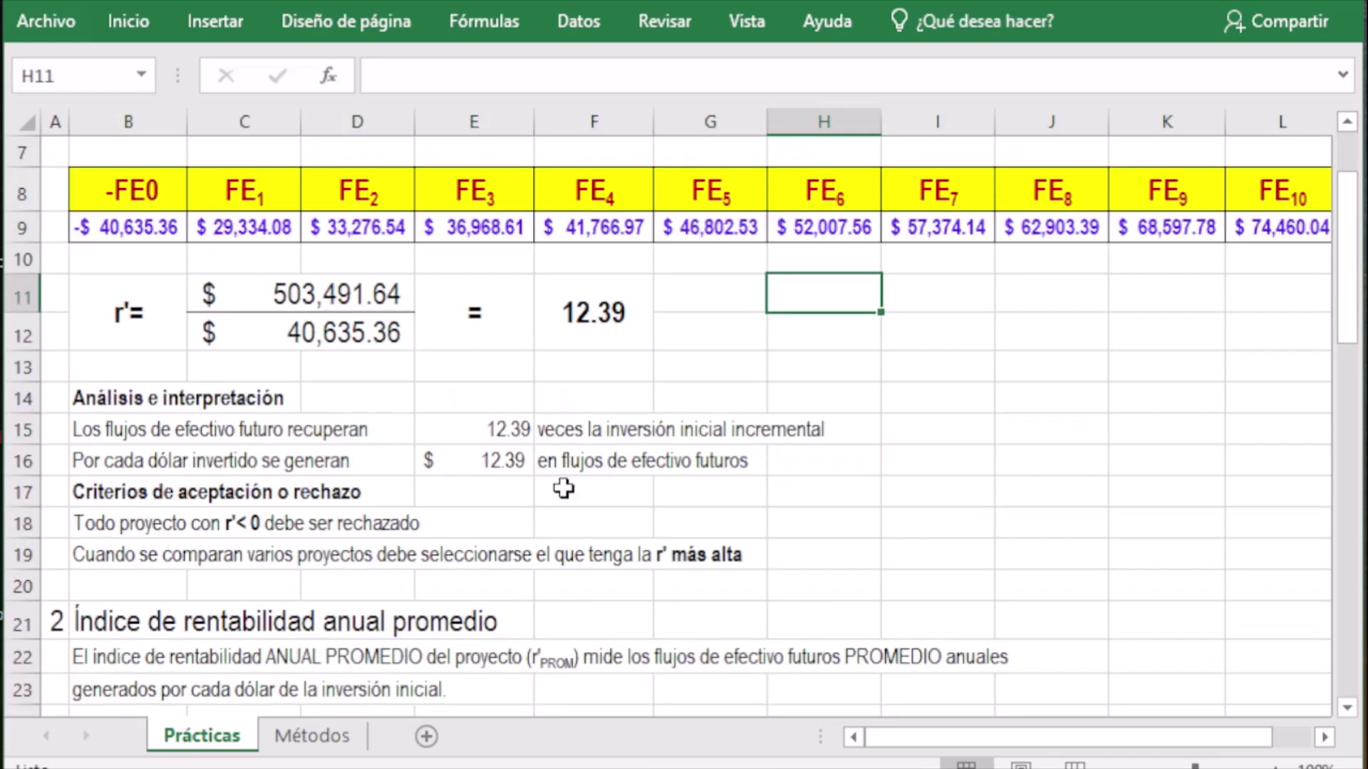
left_click(148, 400)
left_click(171, 493)
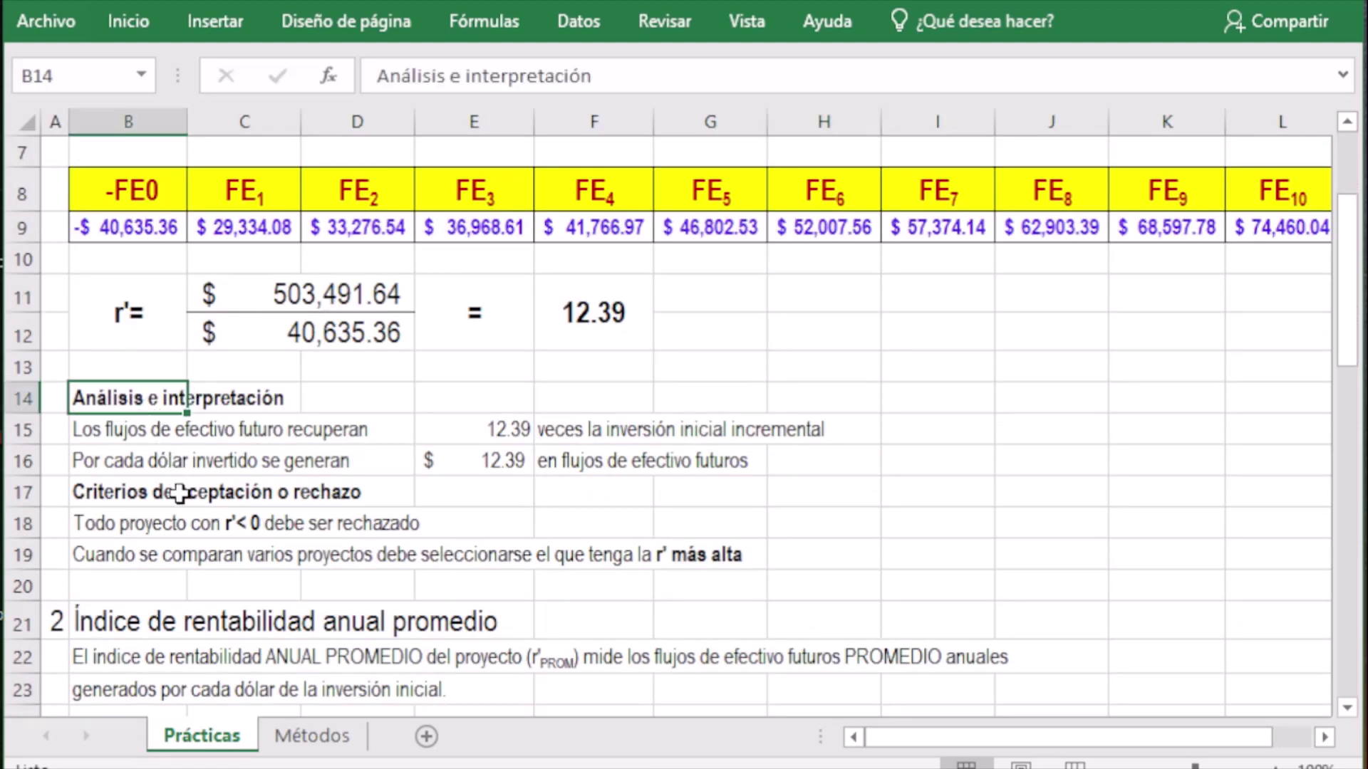
scroll(164, 492, "down", 2)
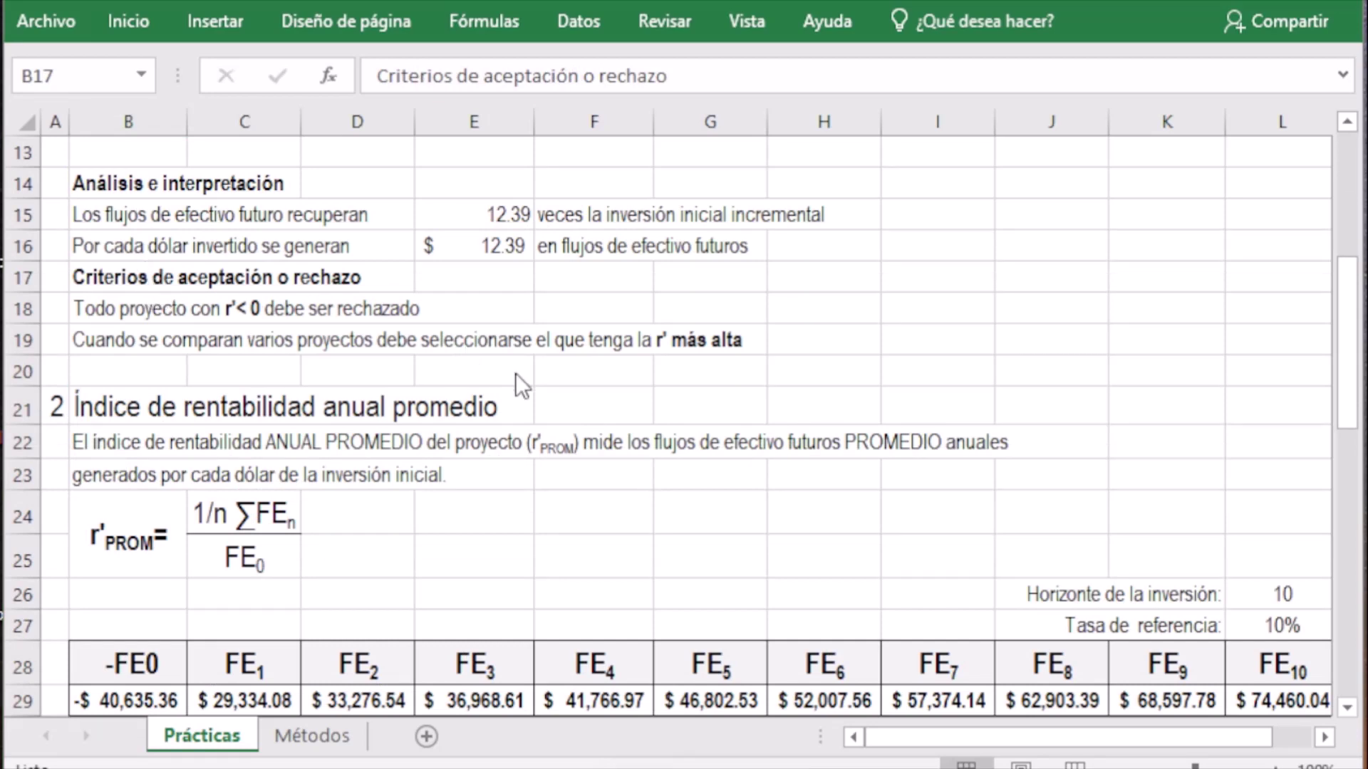
Review the Índice de rentabilidad anual promedio section and its verification, down to the empty Período de recuperación section
scroll(994, 457, "down", 1)
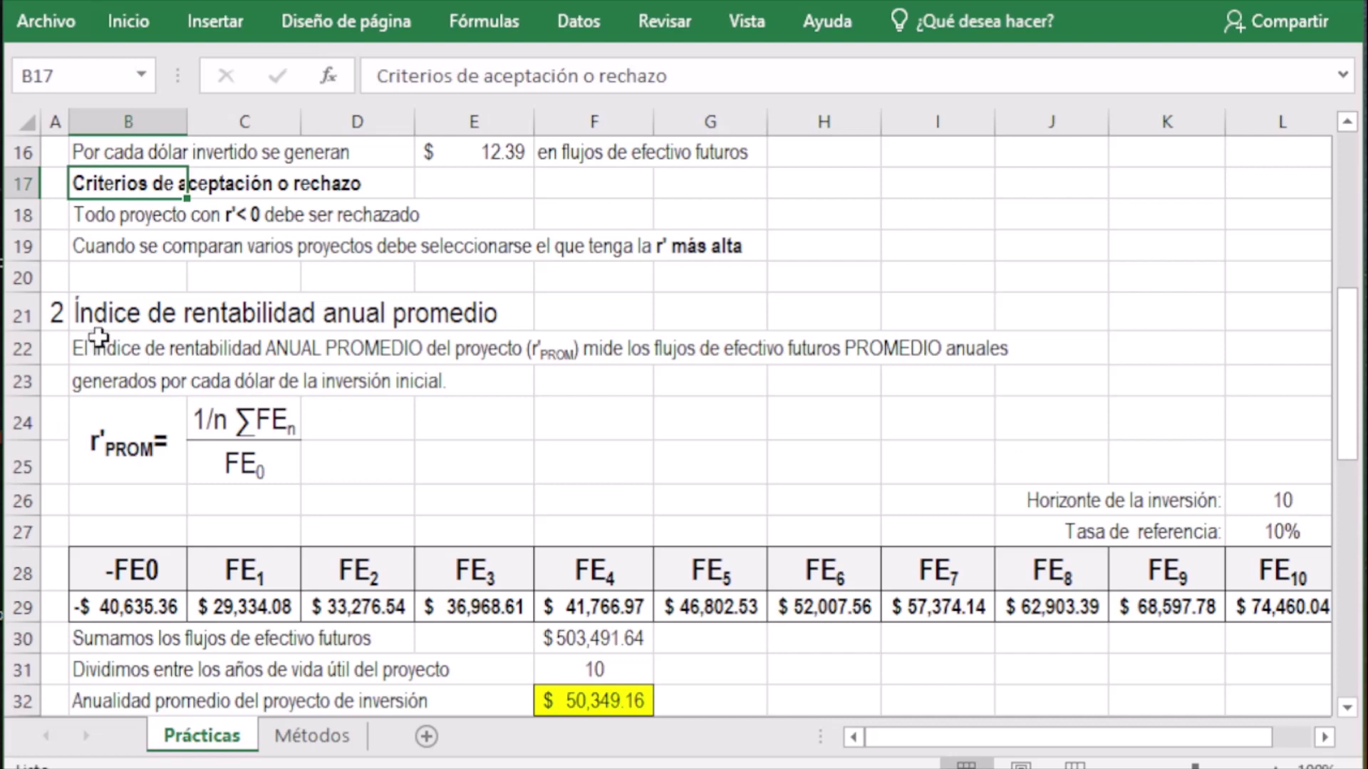
left_click_drag(61, 321, 489, 314)
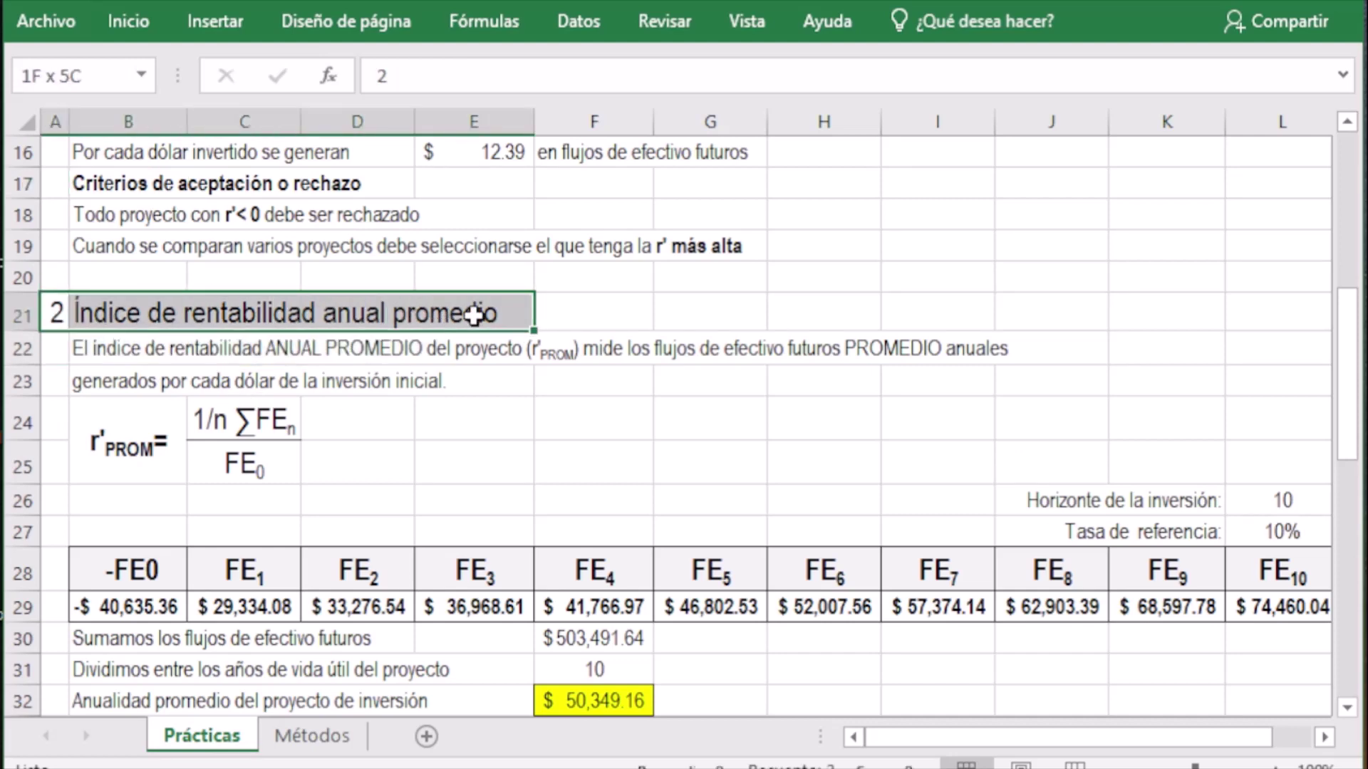
left_click(552, 479)
scroll(554, 491, "down", 1)
scroll(555, 490, "down", 10)
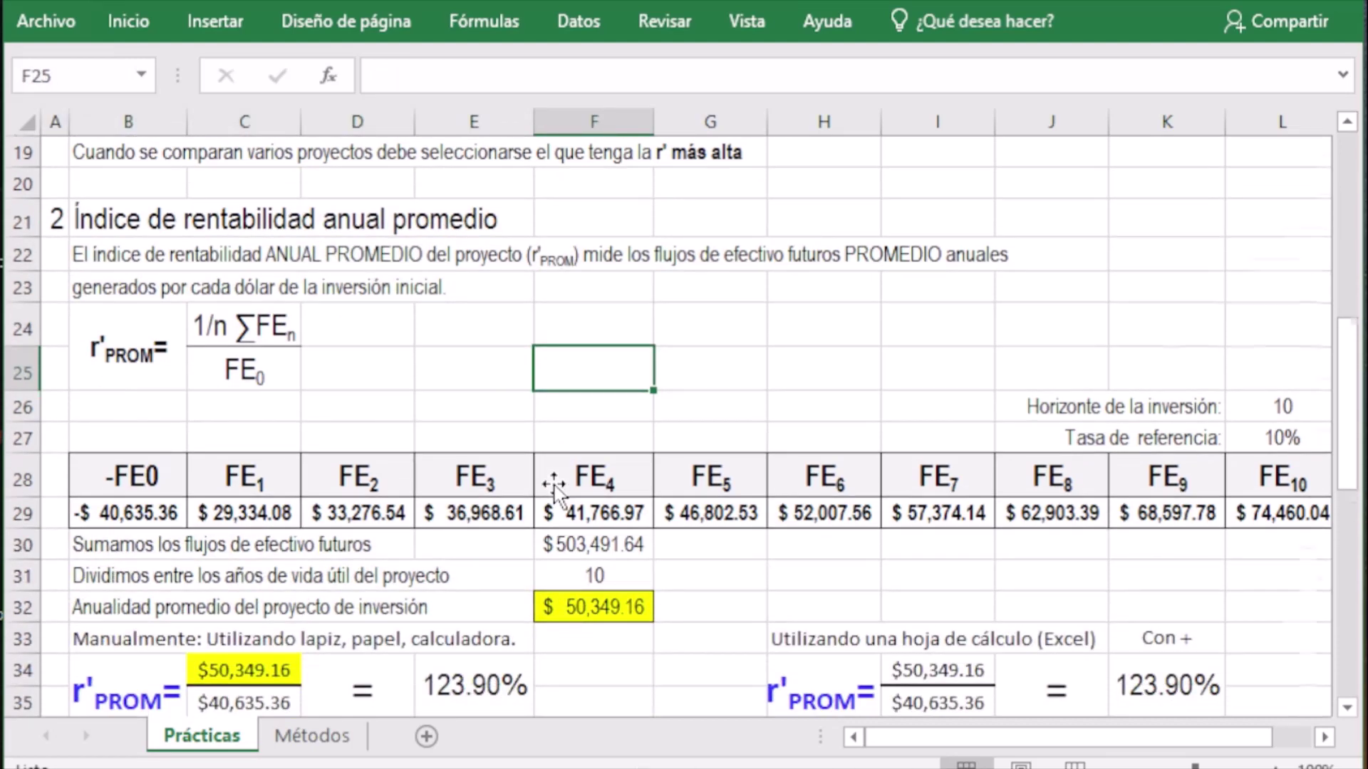
scroll(554, 490, "up", 1)
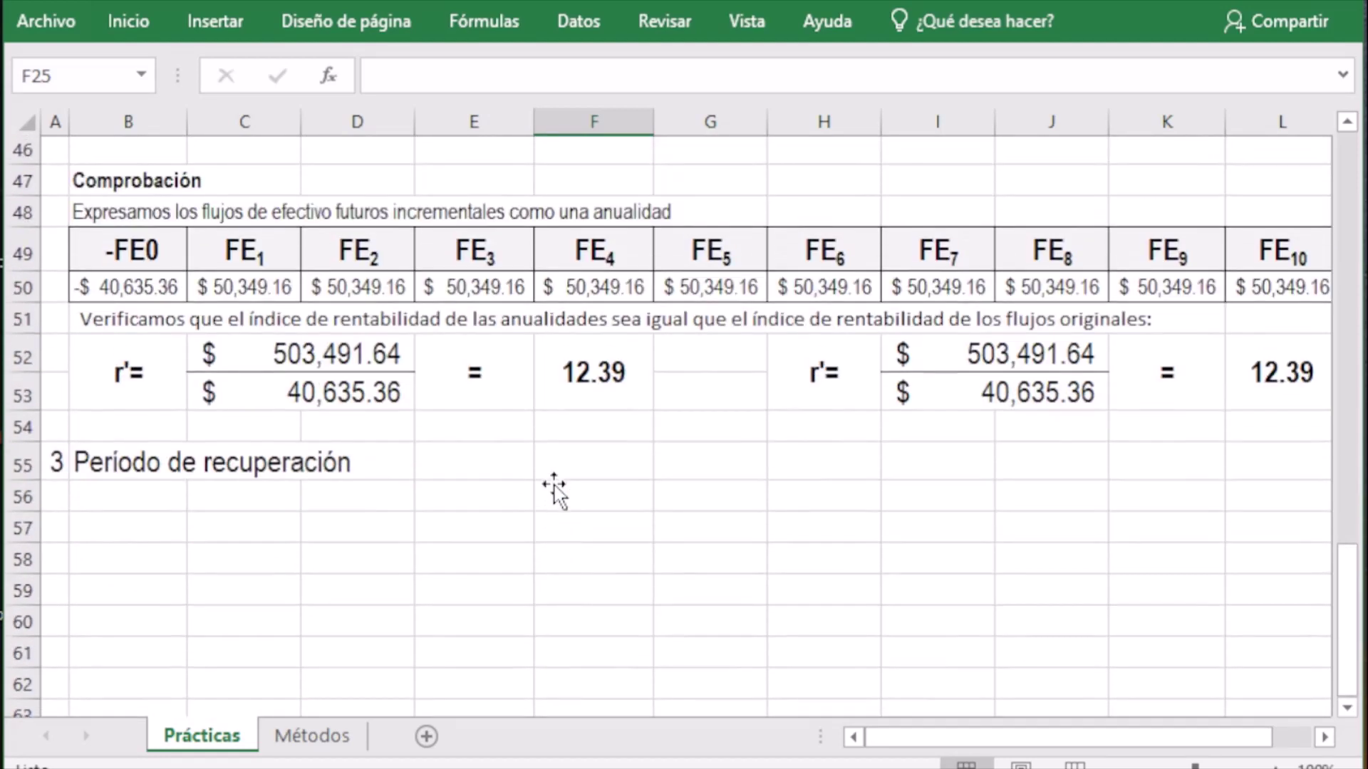
scroll(554, 490, "down", 2)
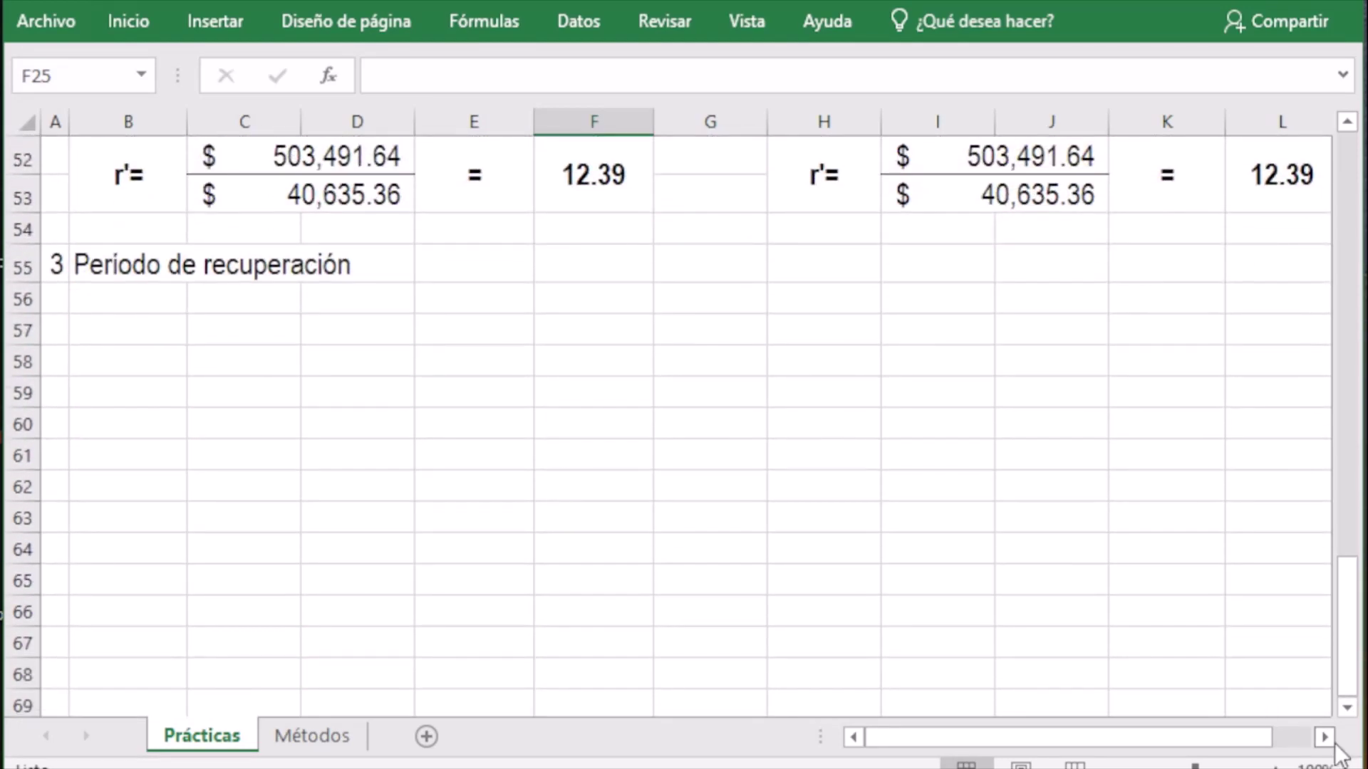
left_click(1346, 708)
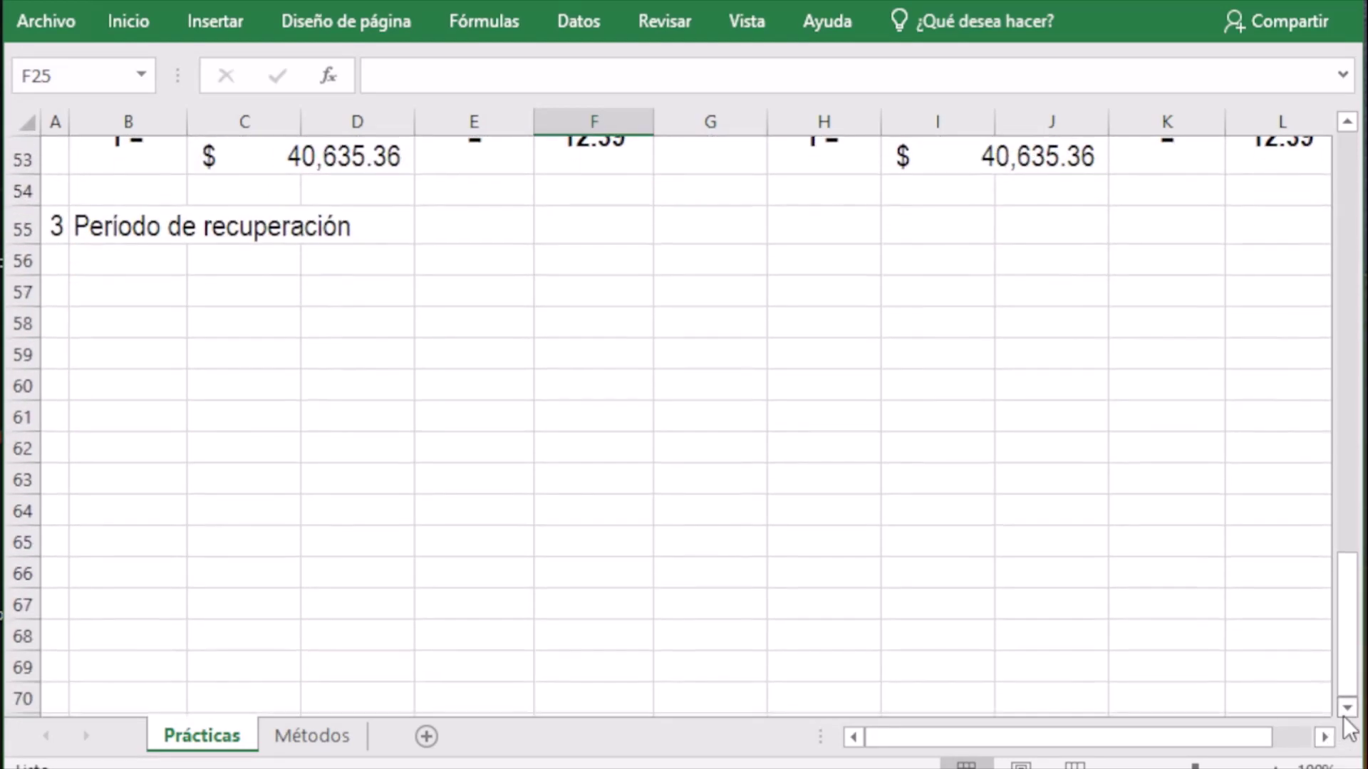
left_click(1346, 708)
left_click(1347, 708)
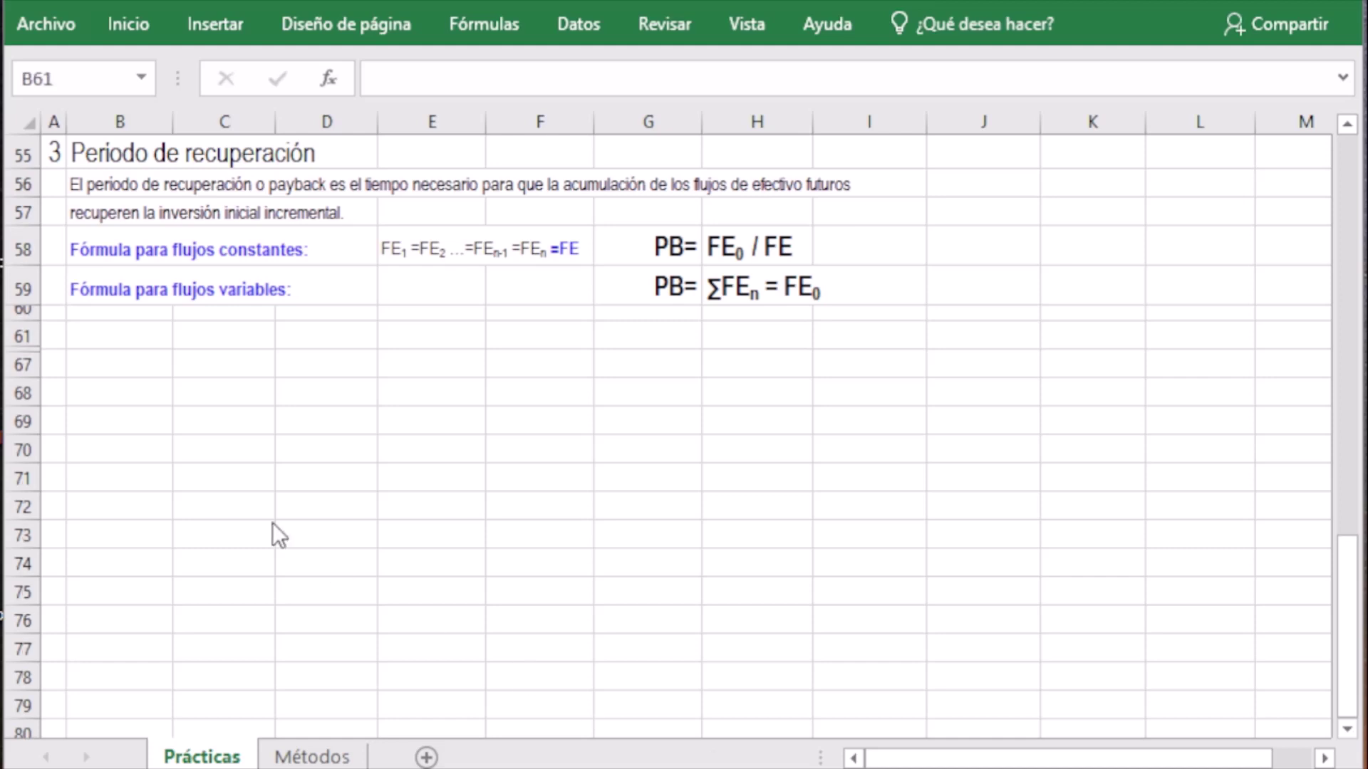
Number the periods from 0 to 10 across B61:L61, entering 0 and 1 and extending the series
left_click(110, 343)
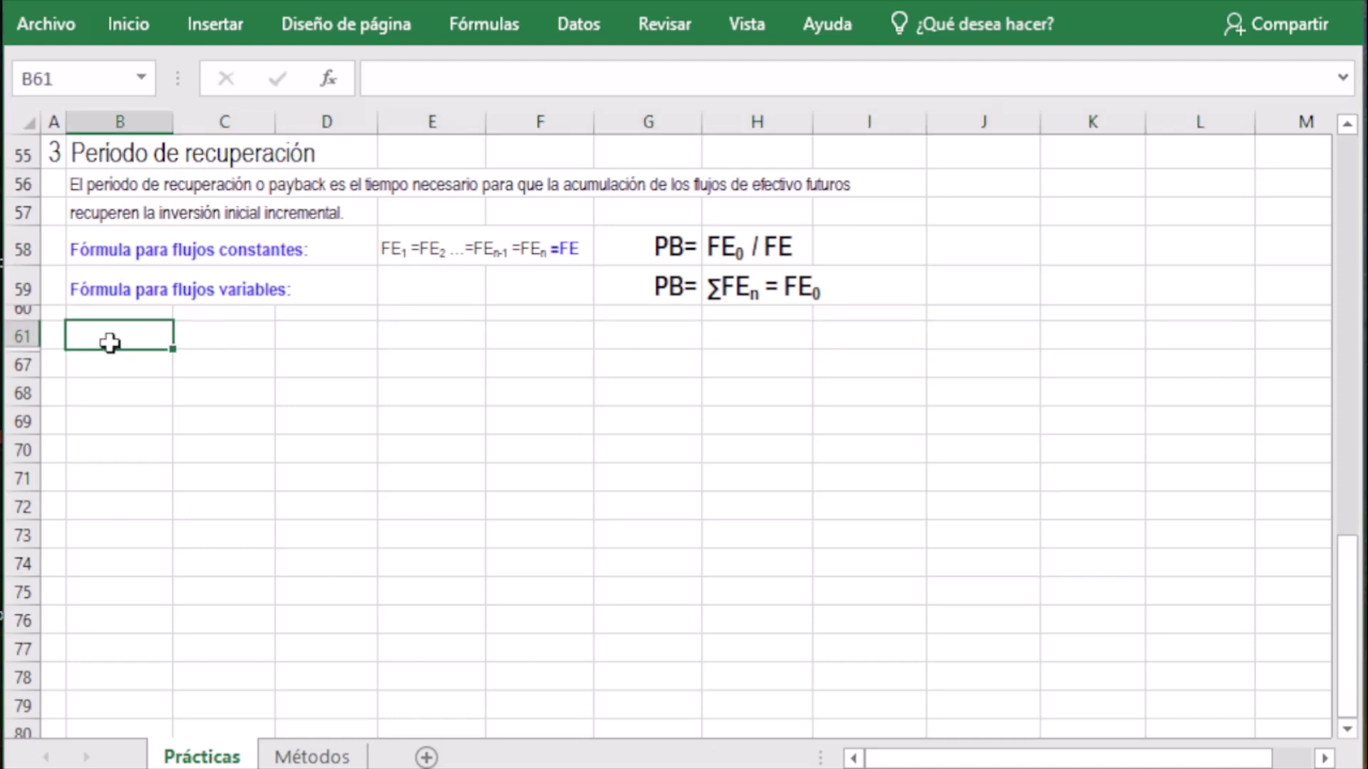
type("0")
key("Tab")
type("1")
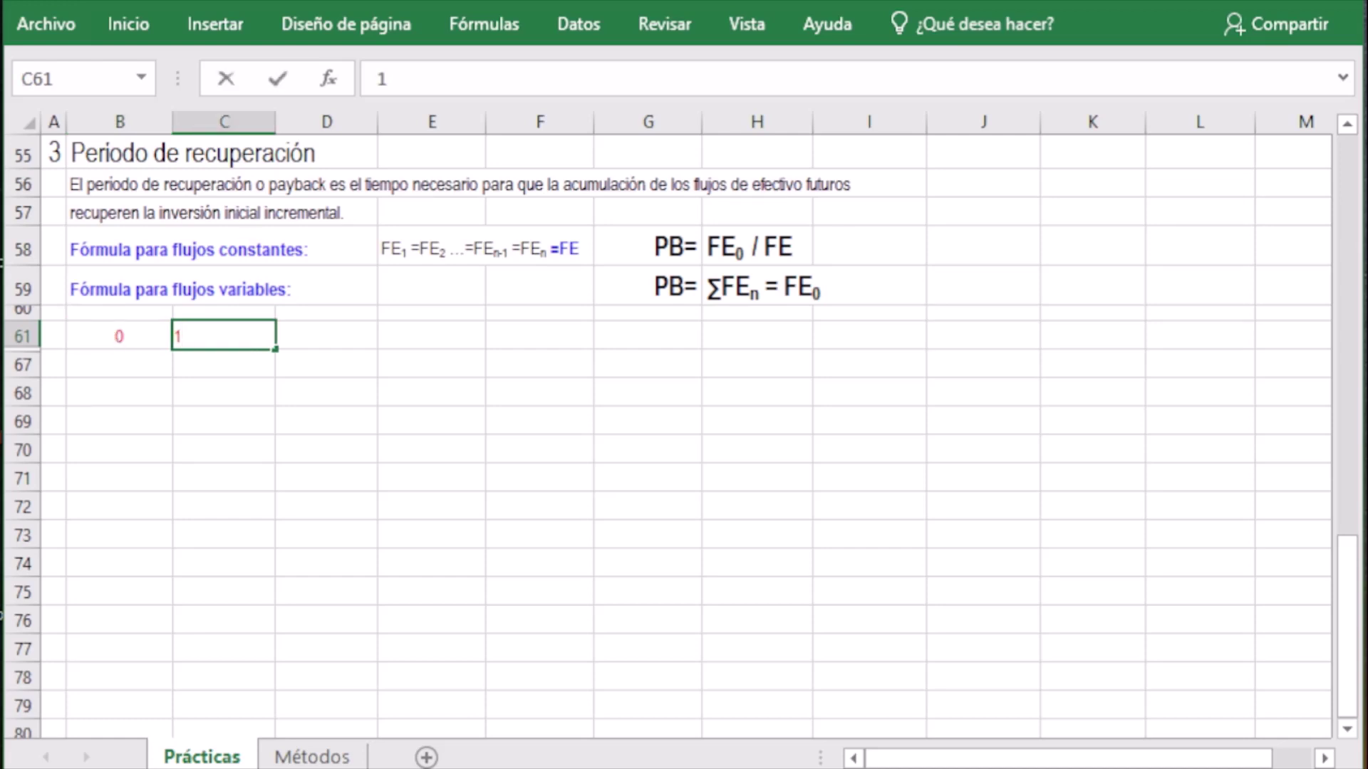
left_click(245, 512)
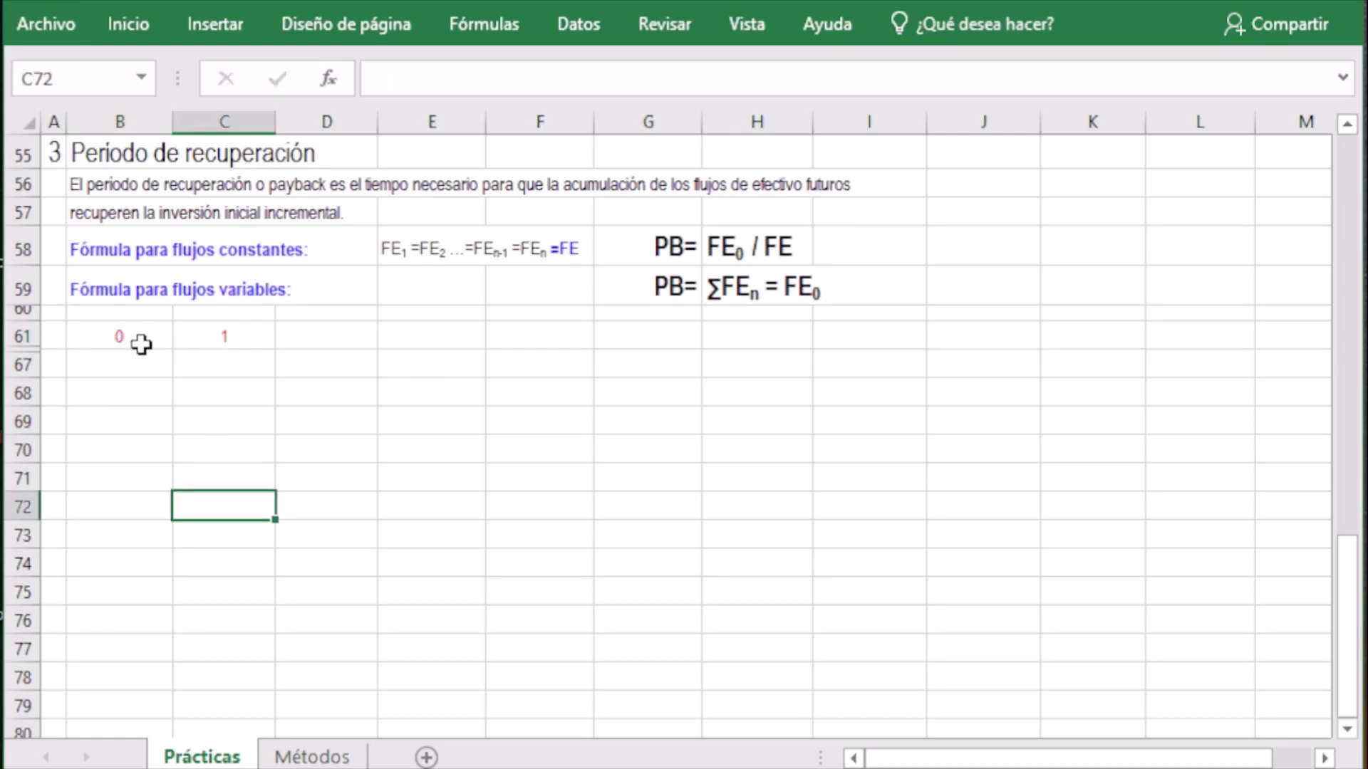
left_click_drag(135, 342, 1246, 372)
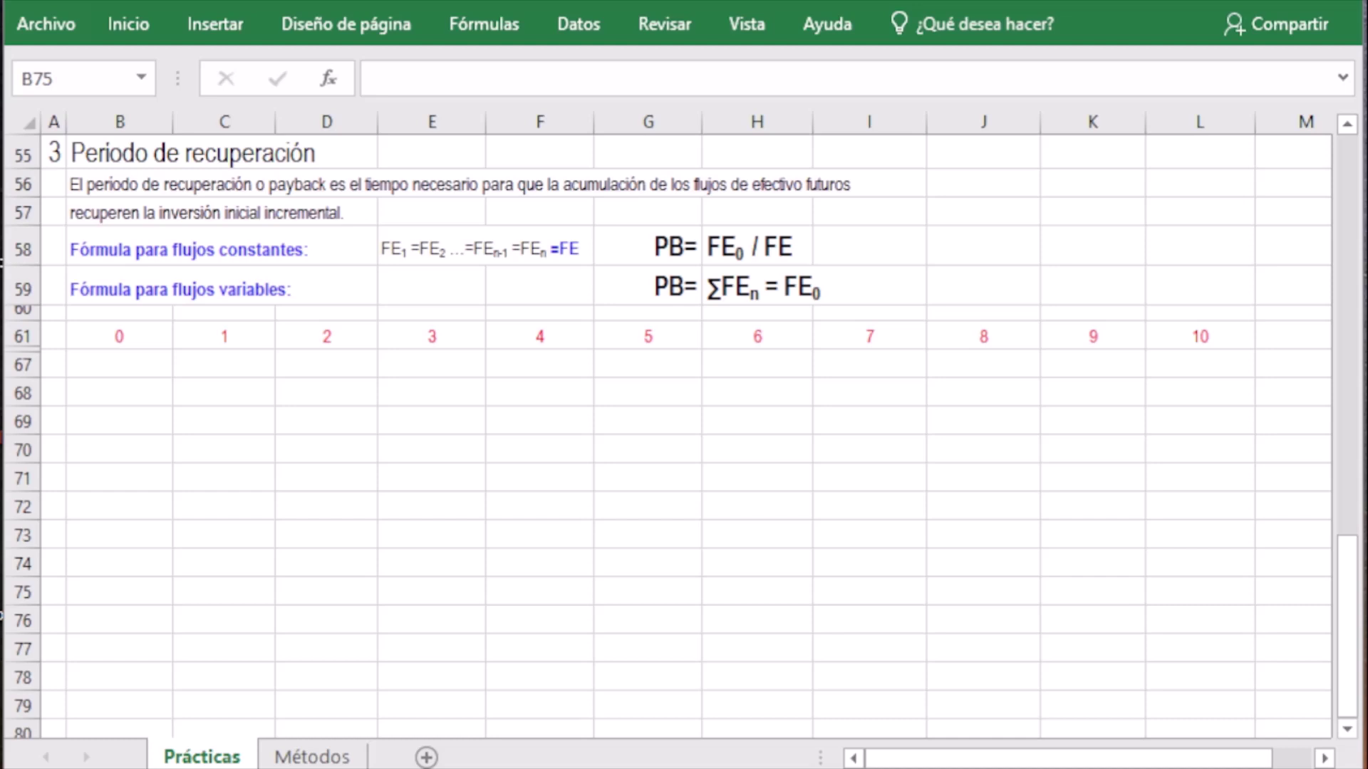
Copy the cash flow table B49:L50 from the Comprobación section into the payback section, starting at B67
scroll(1225, 630, "up", 3)
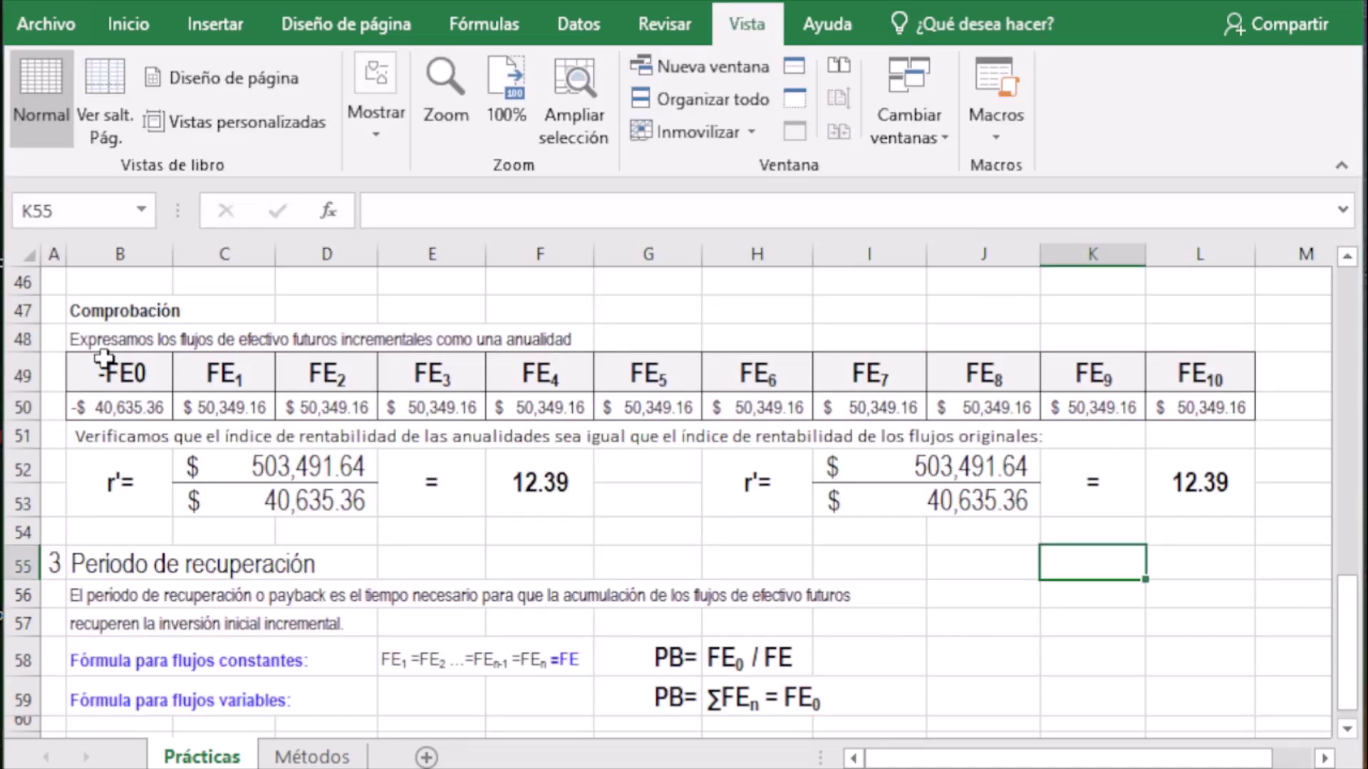
left_click(107, 367)
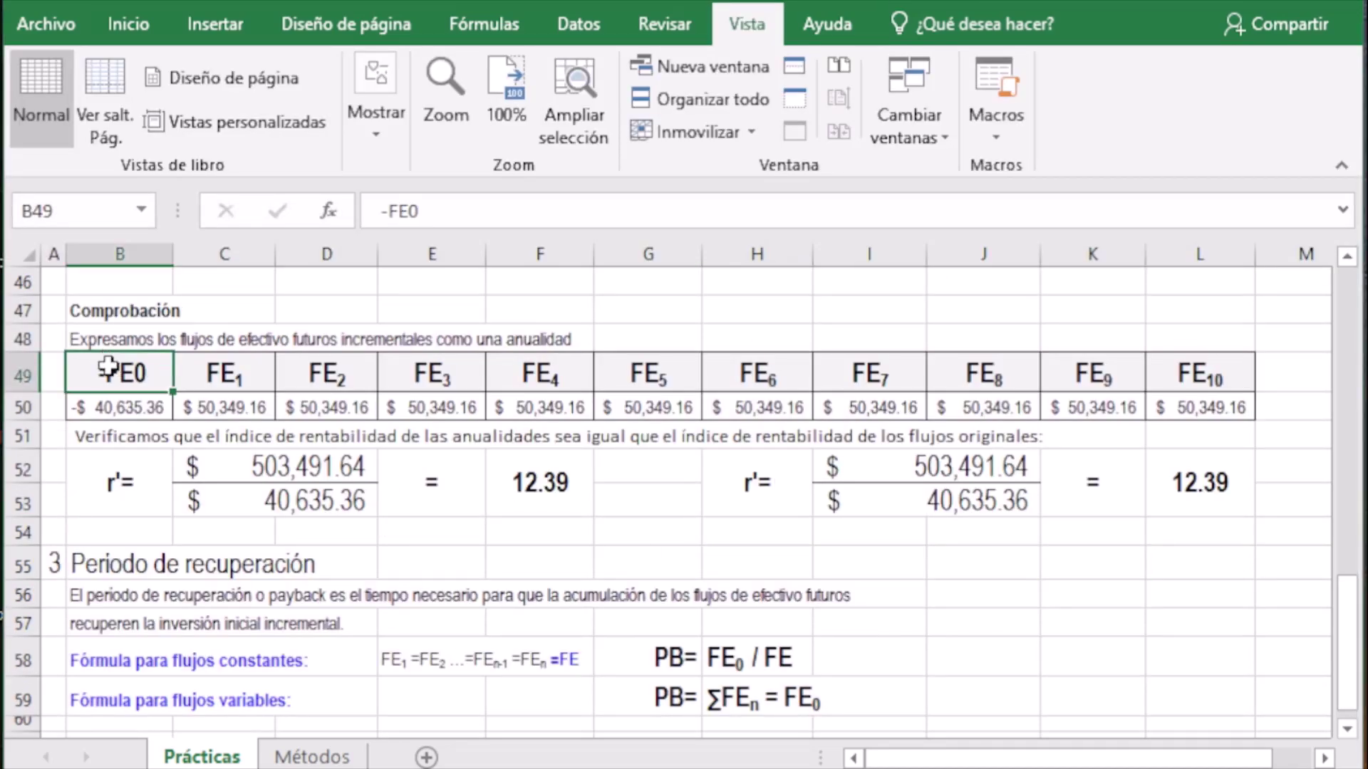
left_click_drag(107, 367, 1202, 417)
key("ctrl+c")
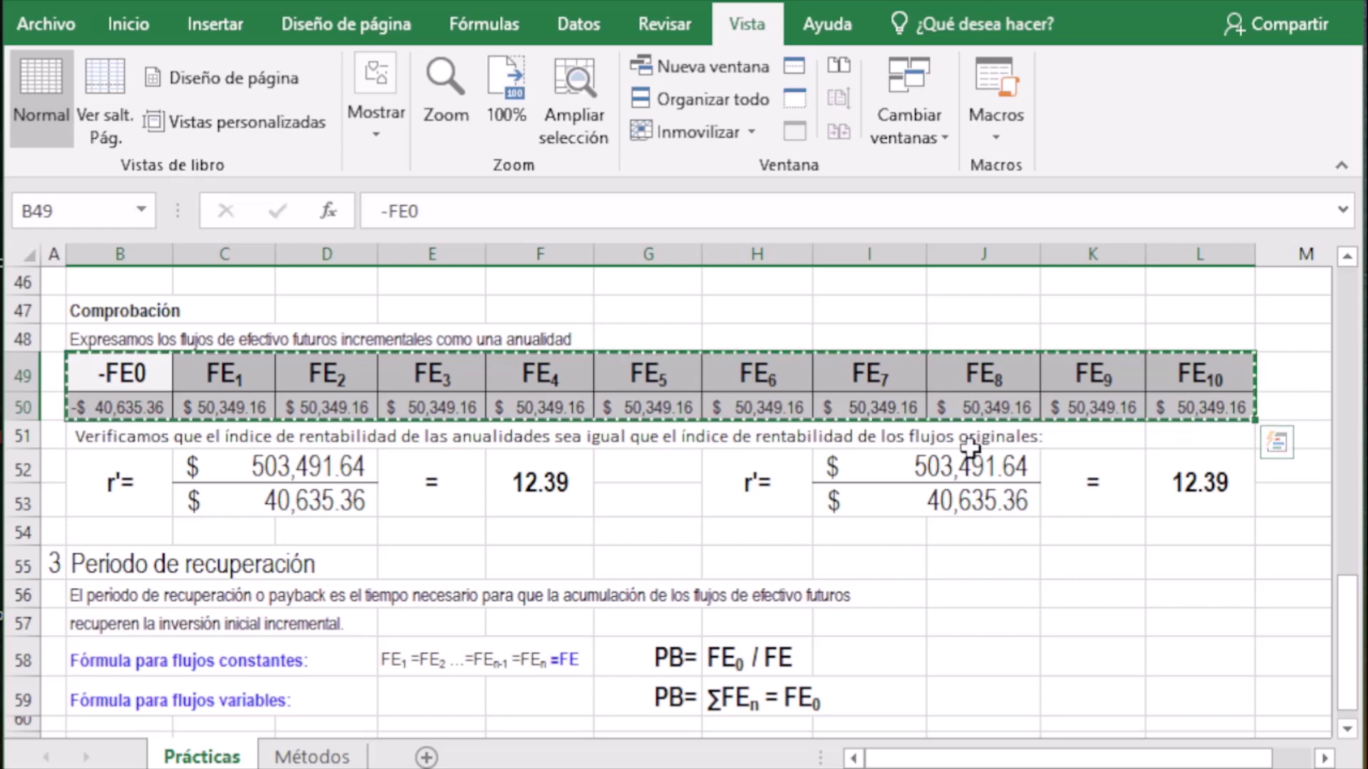
scroll(528, 510, "down", 3)
left_click(126, 495)
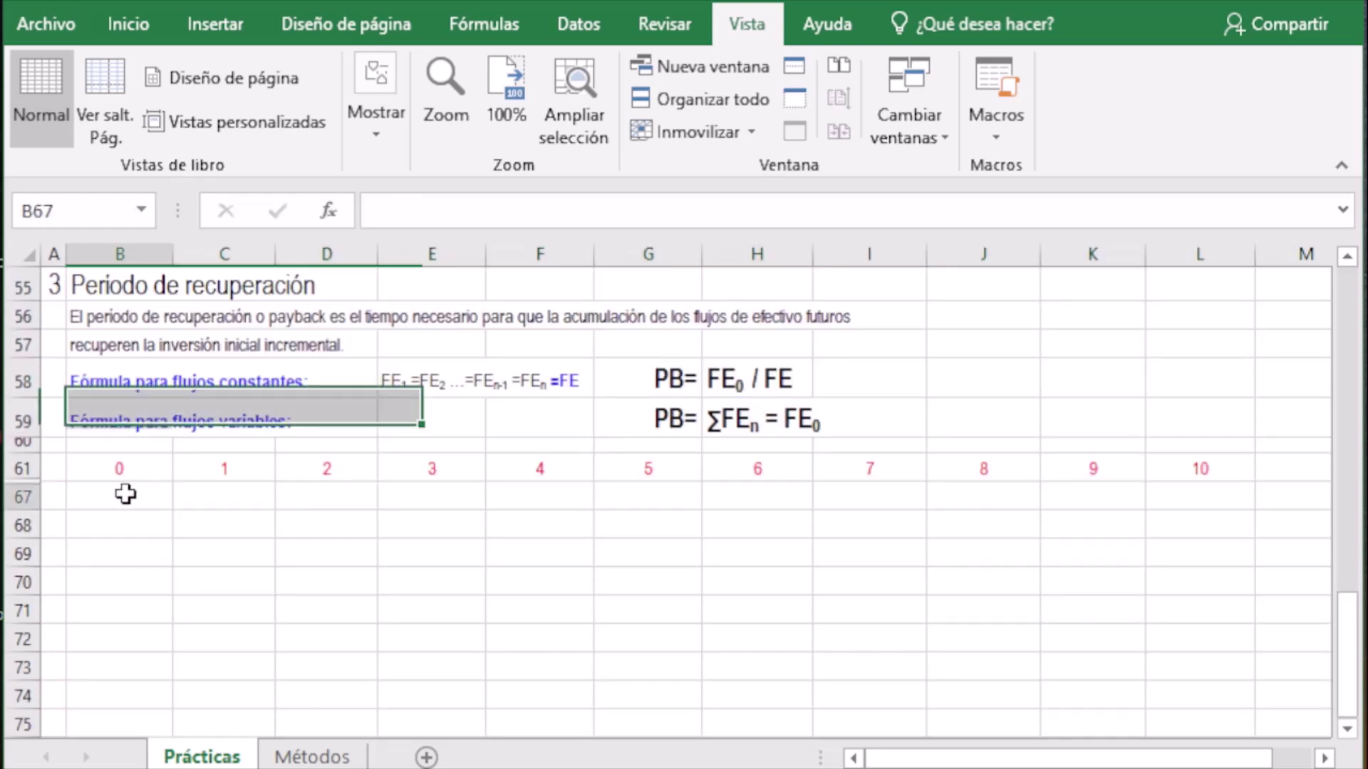
key("ctrl+v")
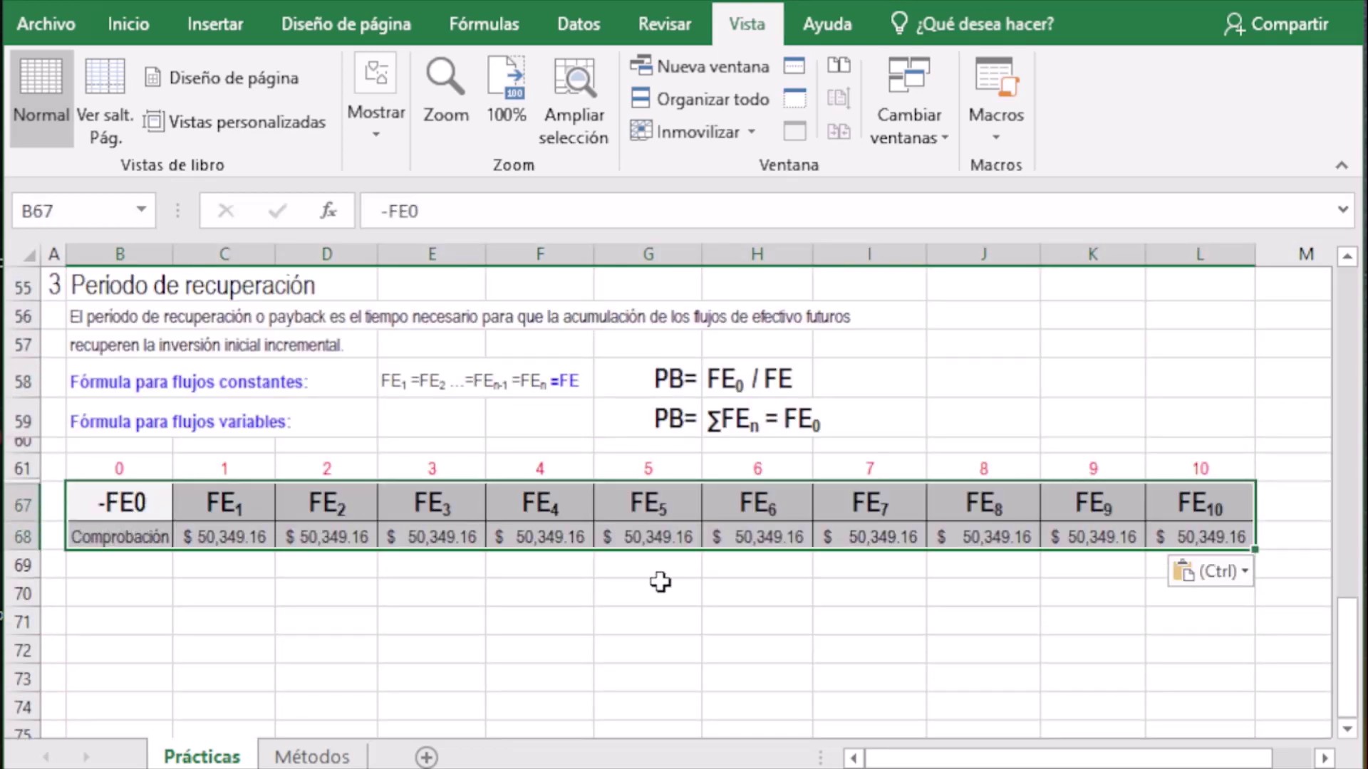
Clear the pasted values in B68:L68, keeping the header row and the cell borders
left_click(182, 590)
left_click_drag(113, 549, 1162, 533)
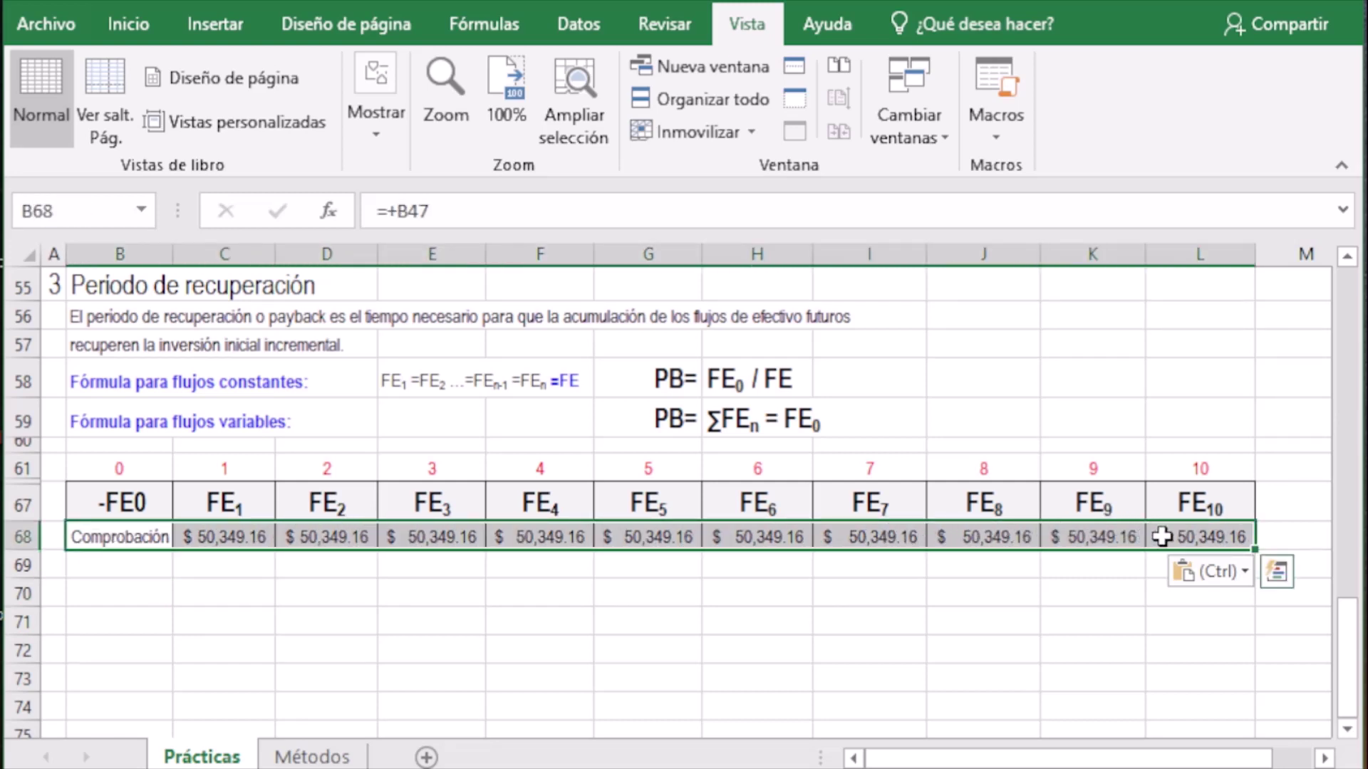
key("Delete")
left_click(442, 622)
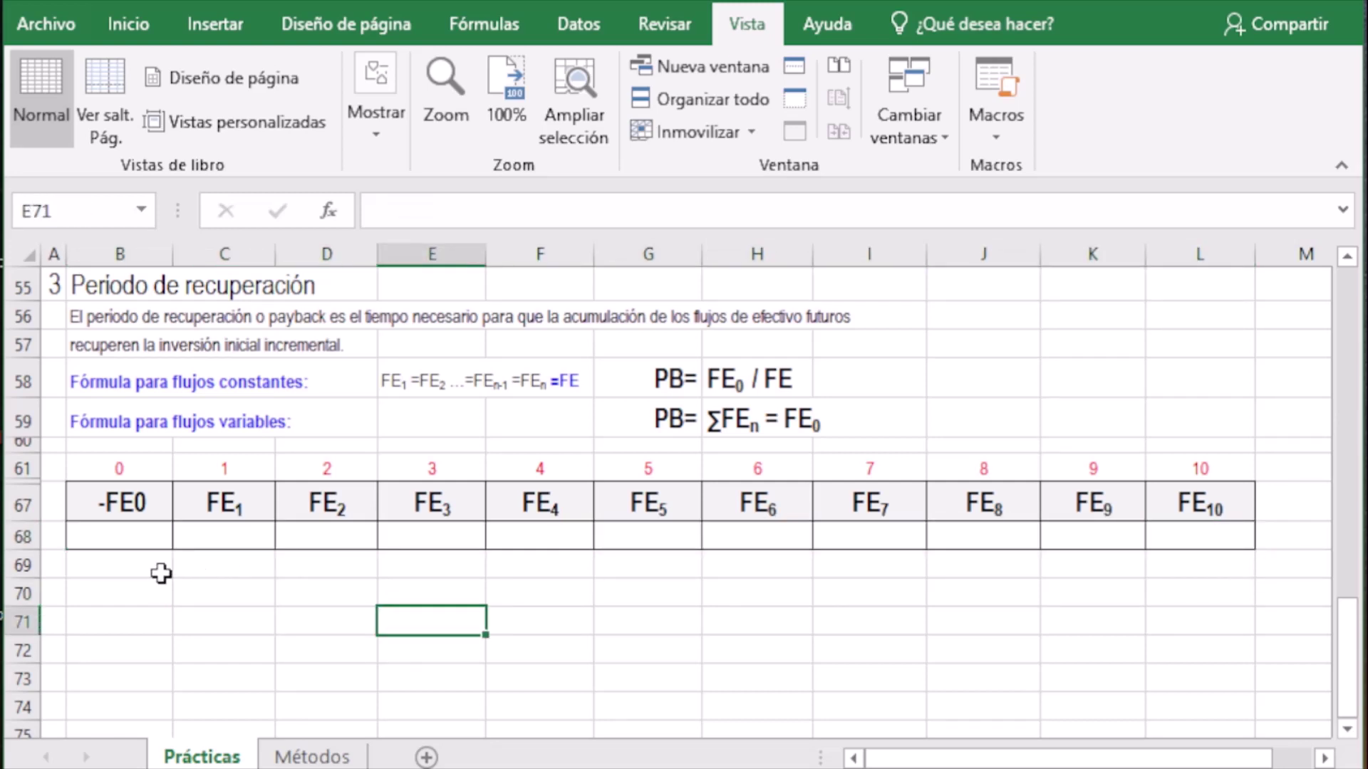
Link B68 to the initial cash flow in B9 with +B9 and fill the formula across to L68
left_click(96, 536)
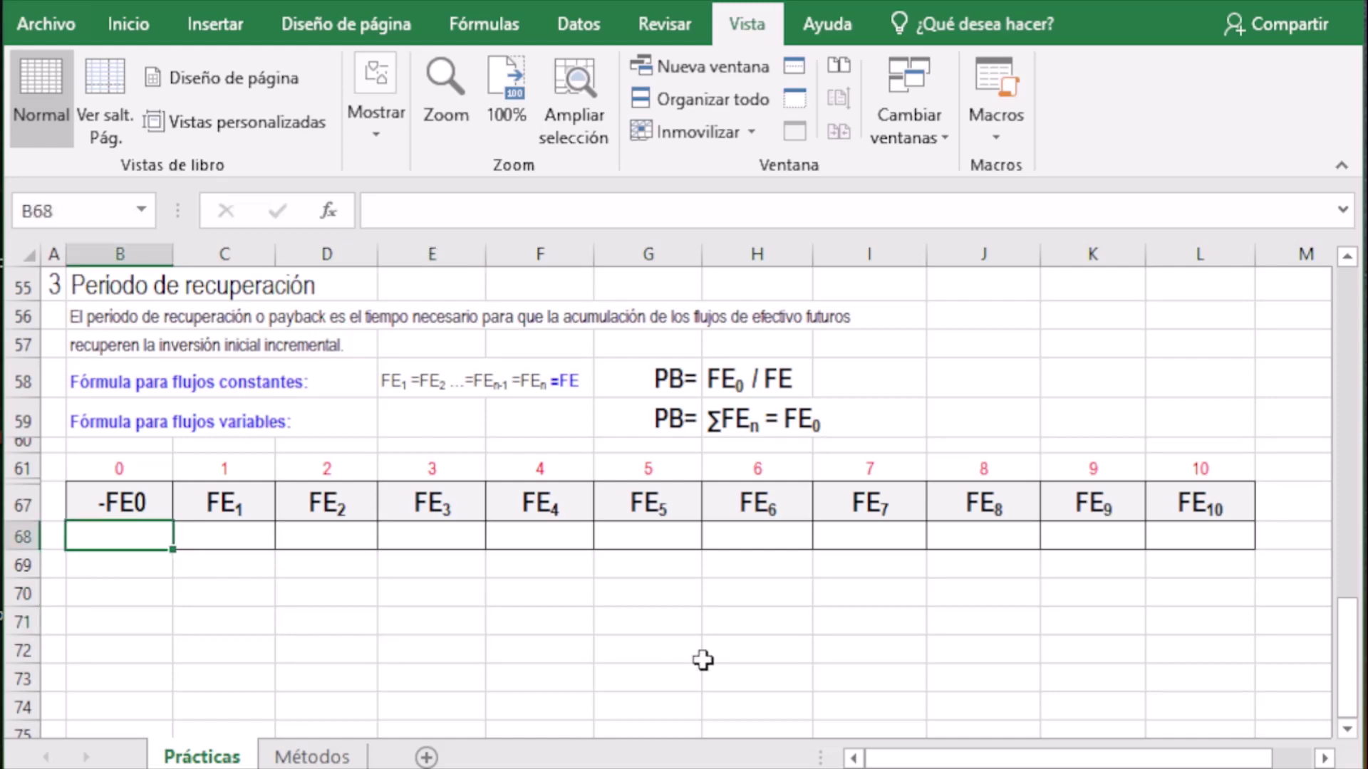
type("+")
scroll(702, 660, "up", 8)
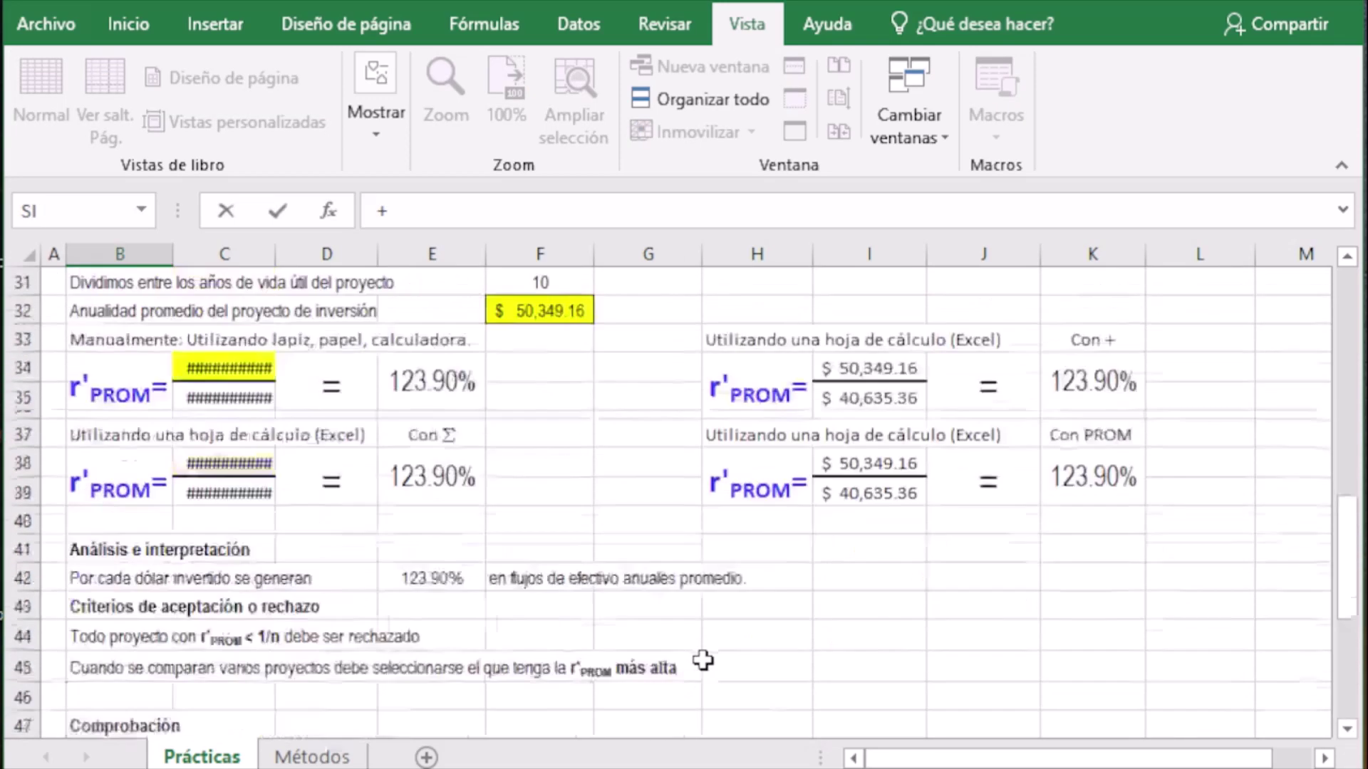
scroll(703, 661, "up", 9)
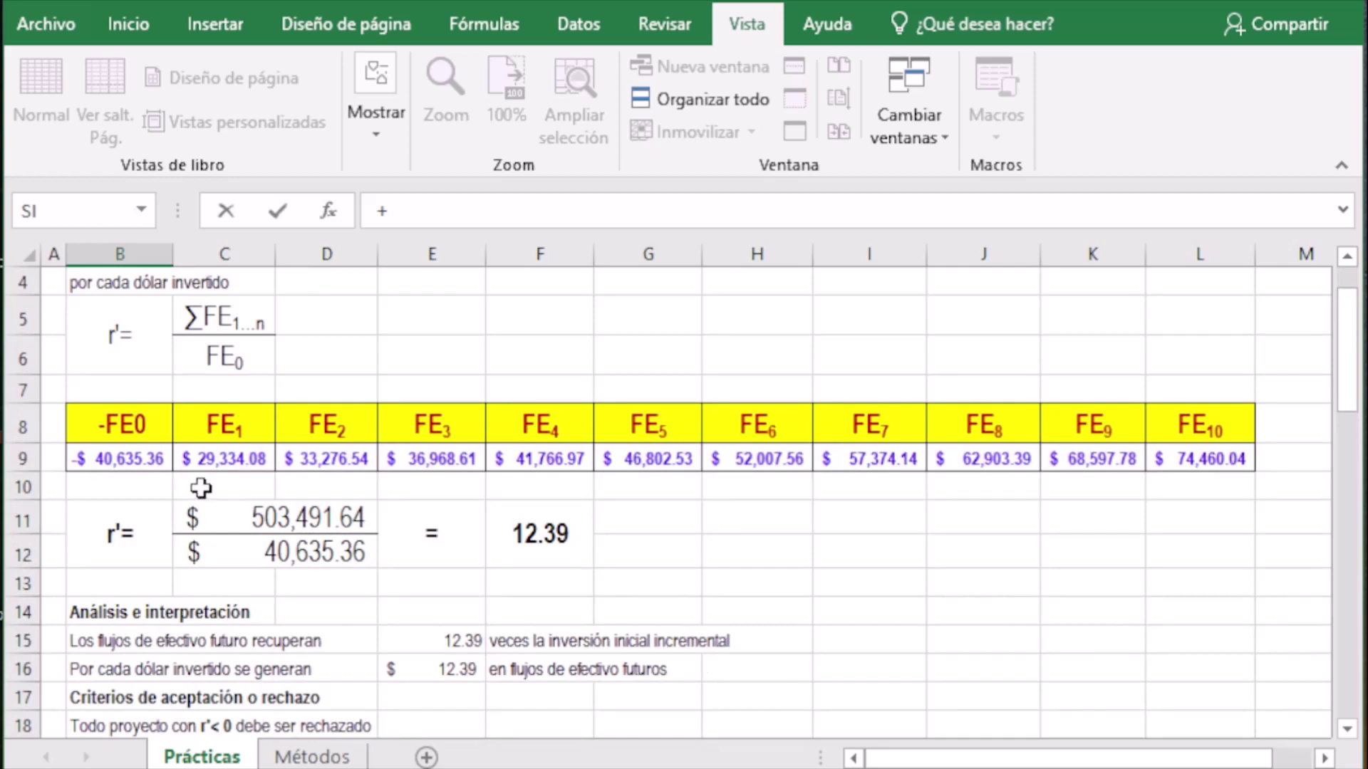
left_click(142, 459)
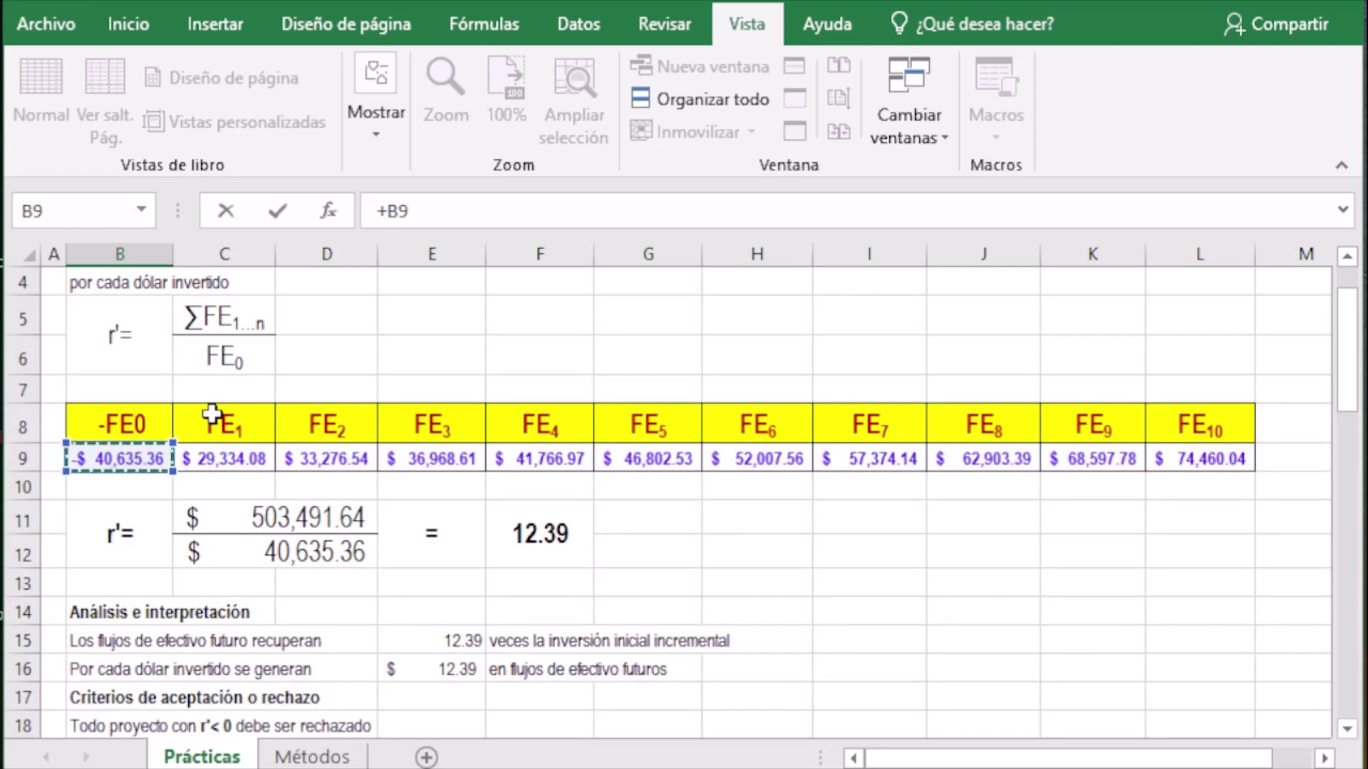
scroll(212, 414, "up", 1)
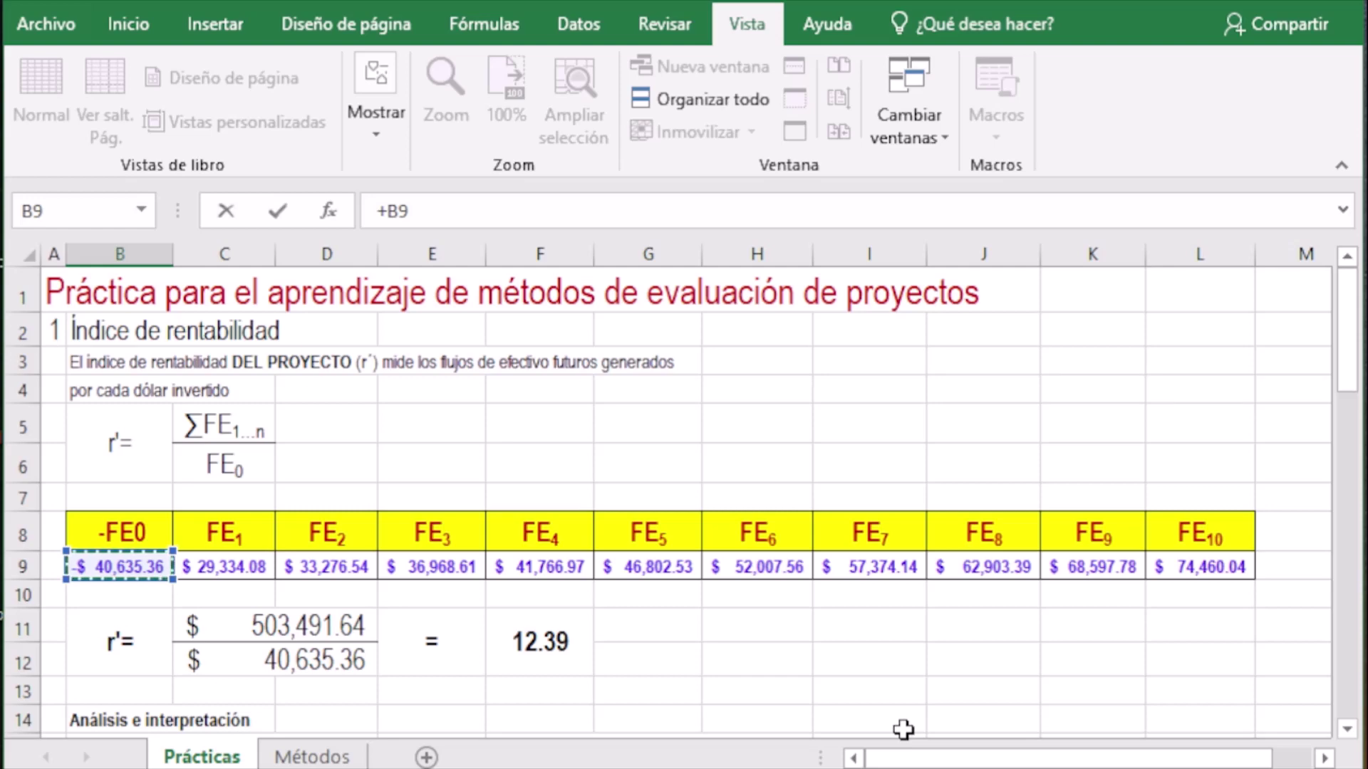
key("Return")
left_click(130, 691)
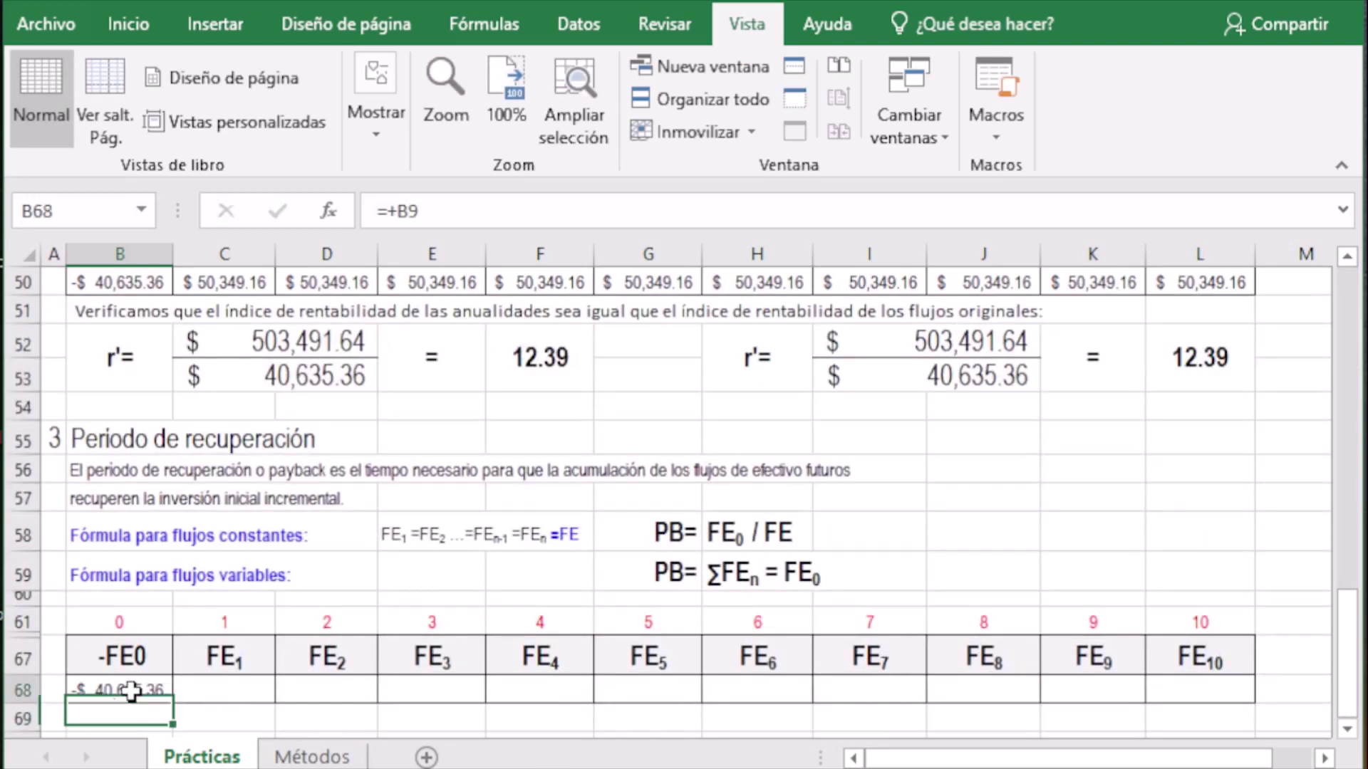
left_click_drag(172, 703, 1212, 727)
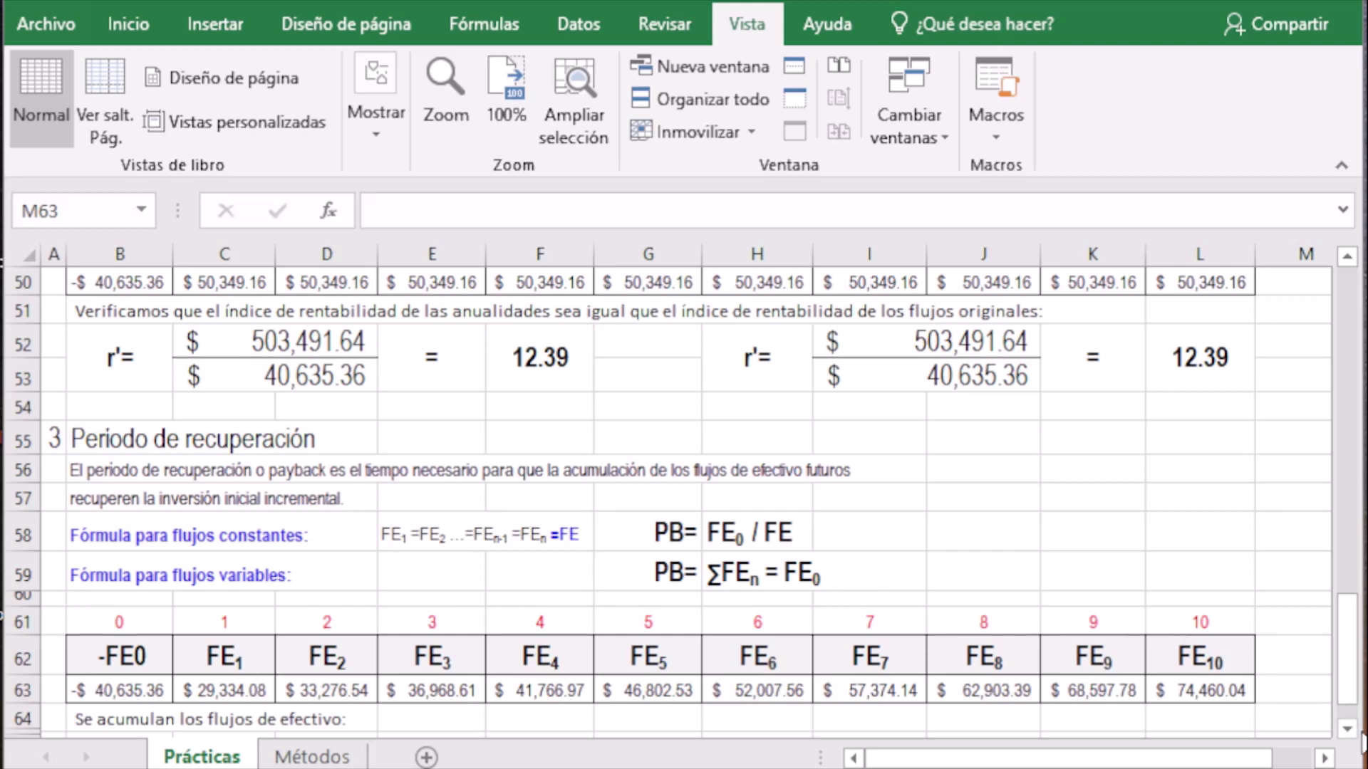
Apply borders to all cells of B67:L67, the empty row under "Se acumulan los flujos de efectivo:"
left_click(1351, 736)
scroll(1352, 736, "down", 2)
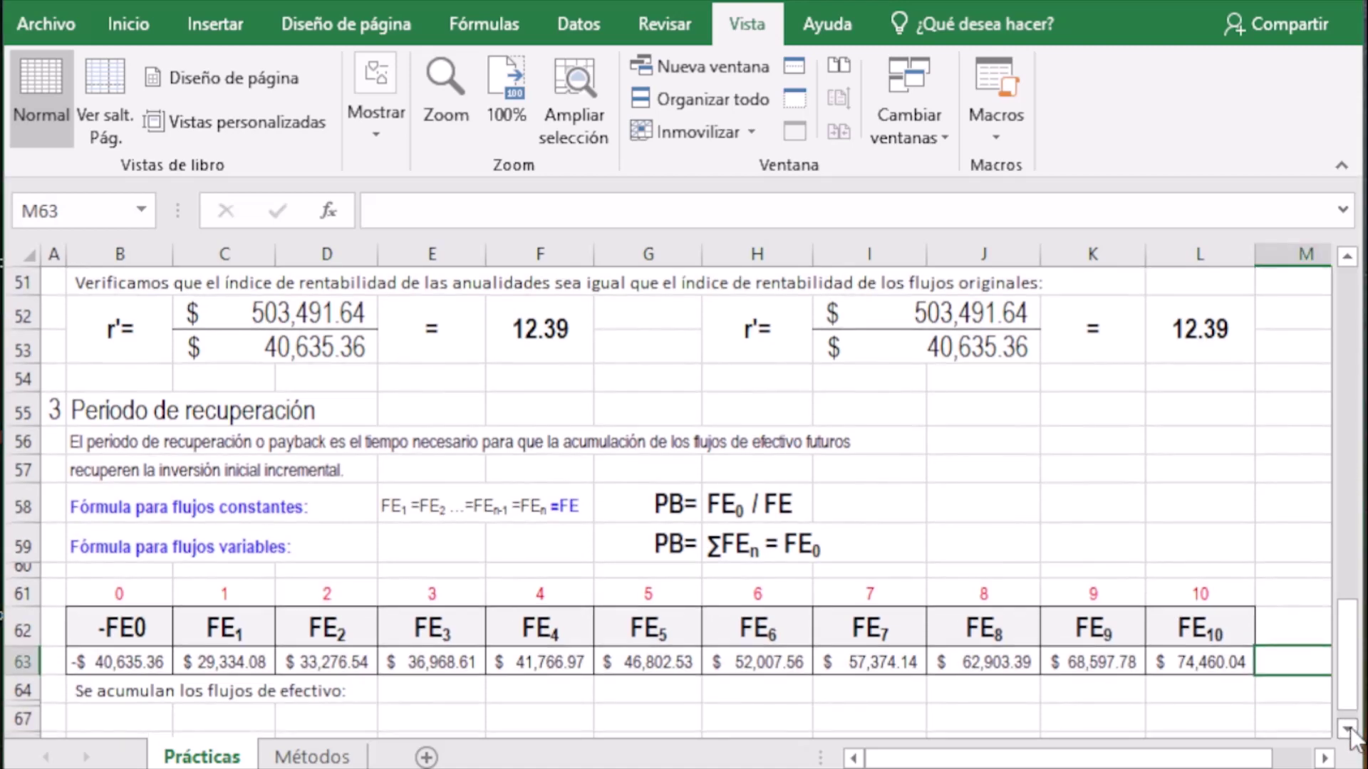
left_click(1351, 732)
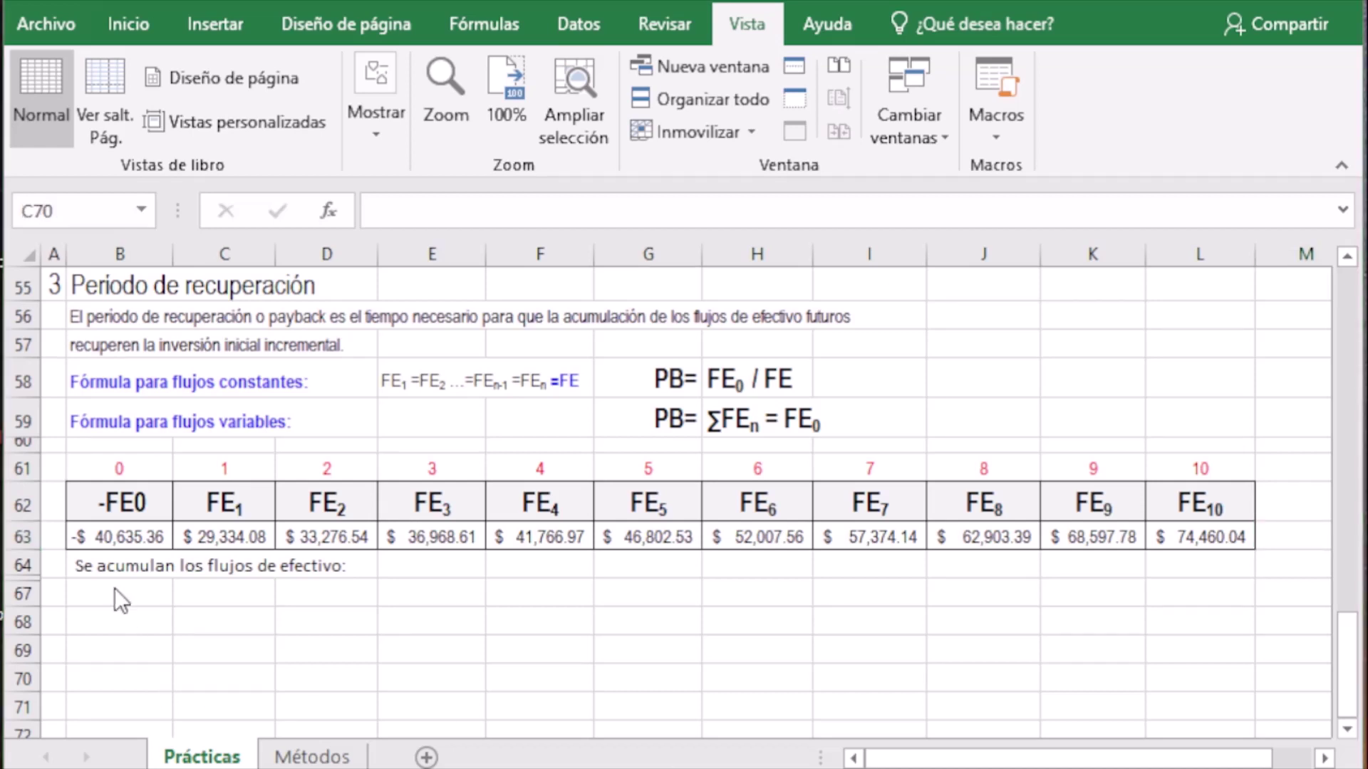
left_click(158, 586)
left_click_drag(692, 584, 1237, 586)
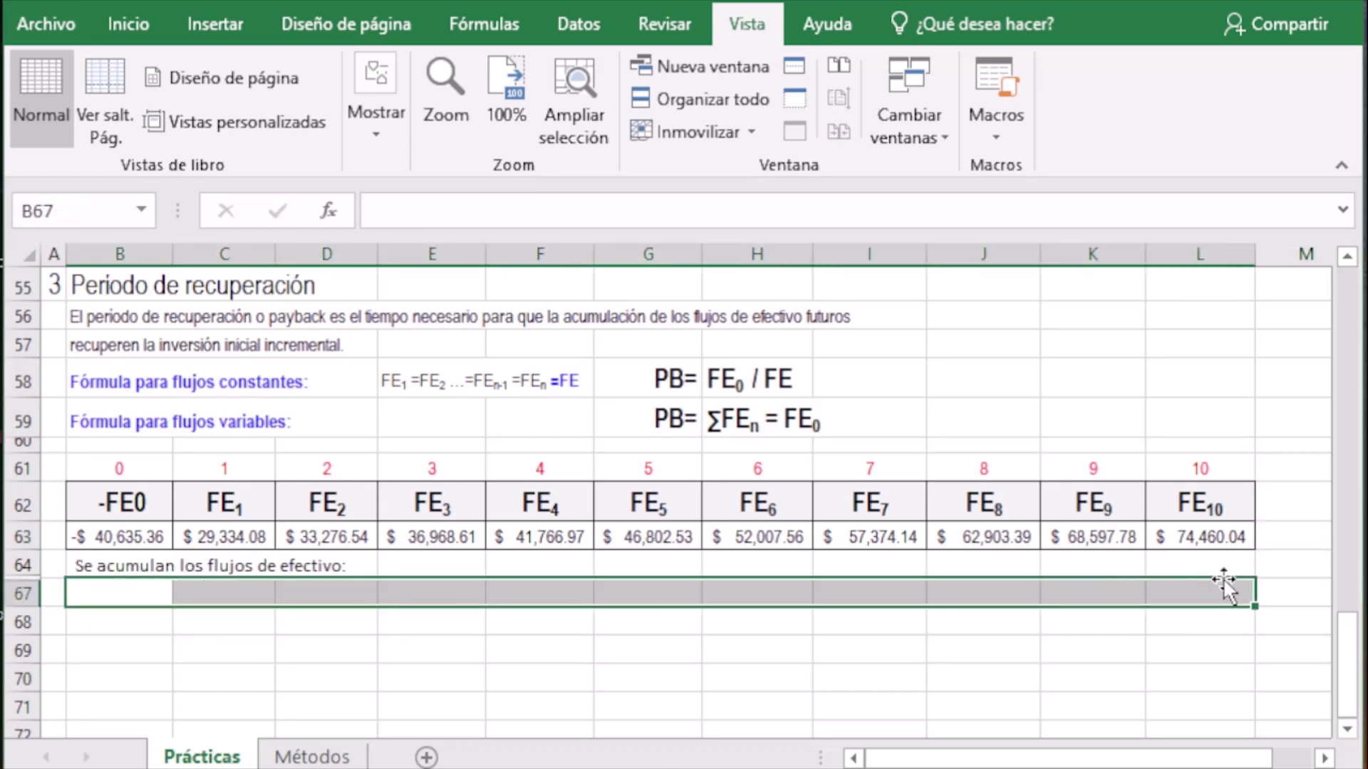
left_click(132, 29)
left_click(279, 127)
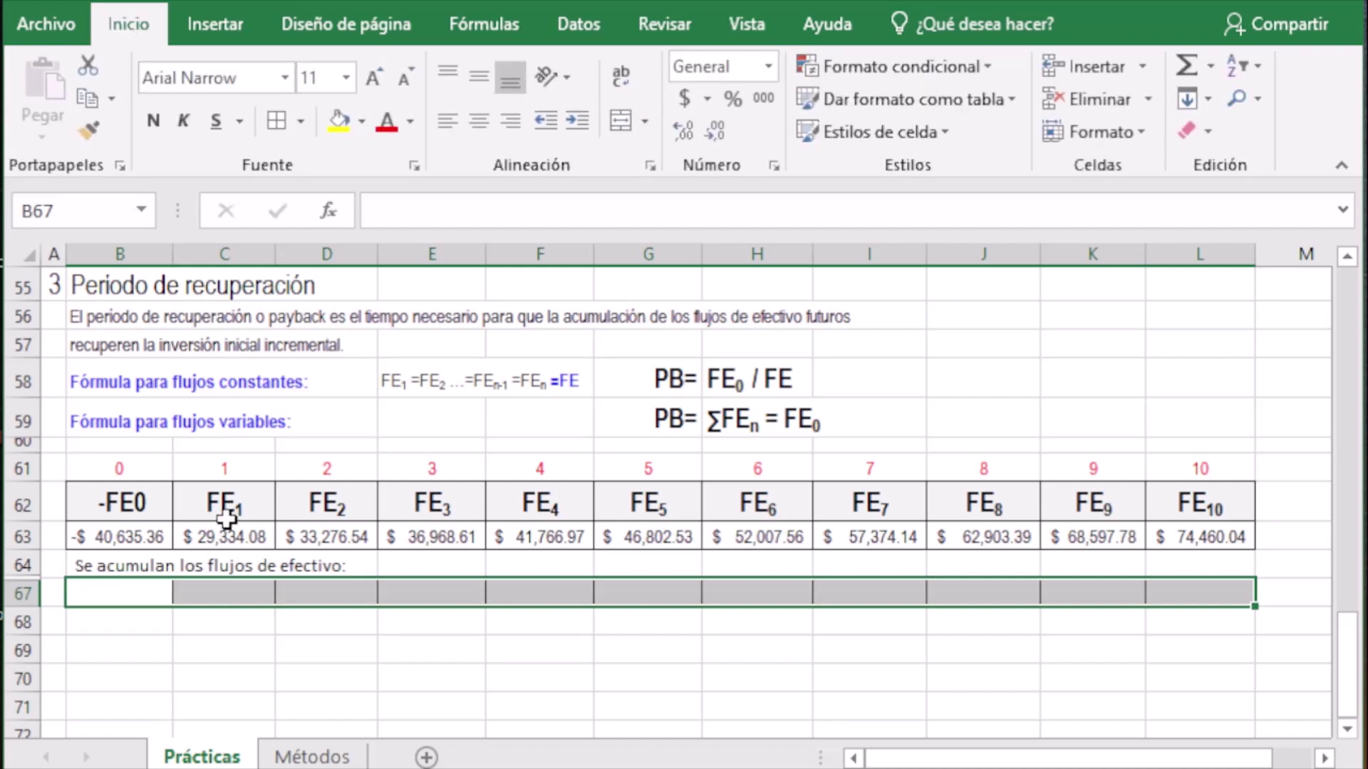
left_click(207, 622)
left_click(123, 595)
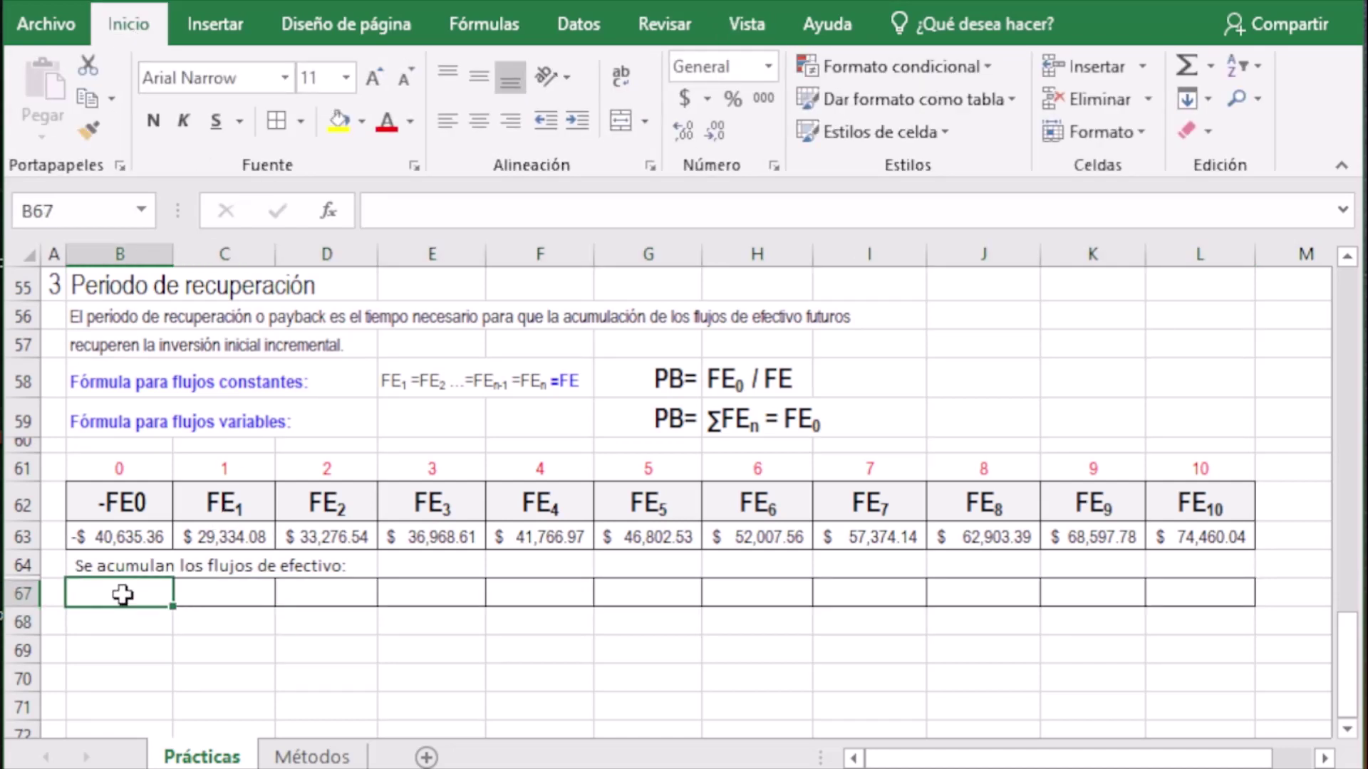
Link B67, the first cell of the accumulation row, to the initial cash flow with +B63
type("+")
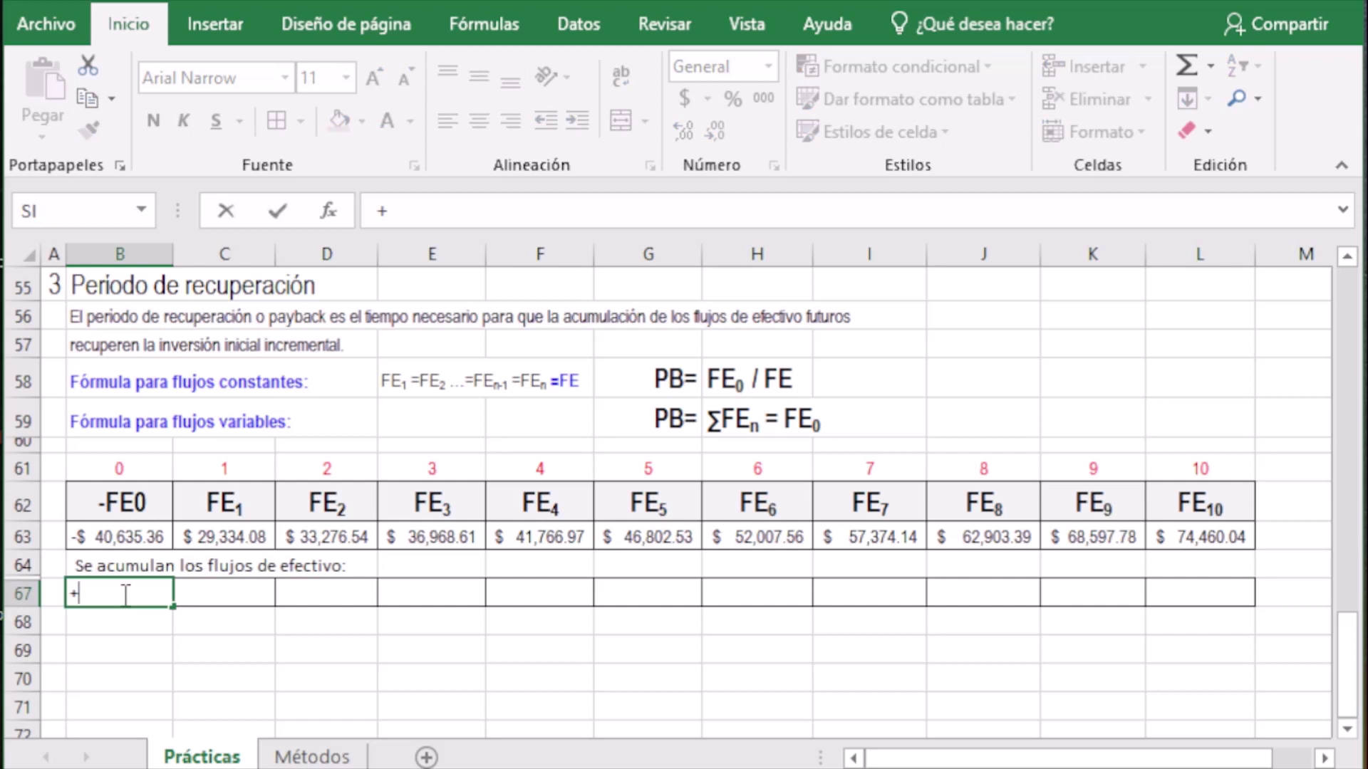
left_click(134, 546)
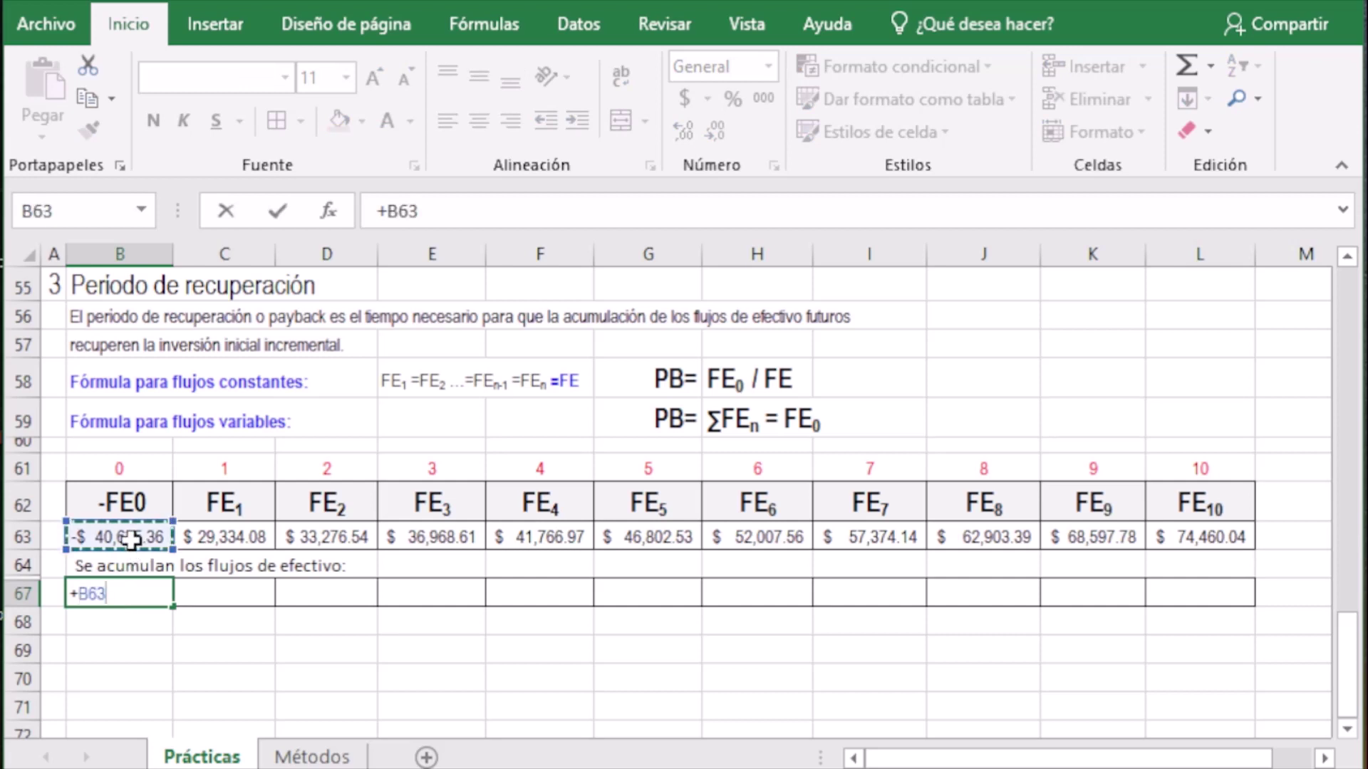
key("Return")
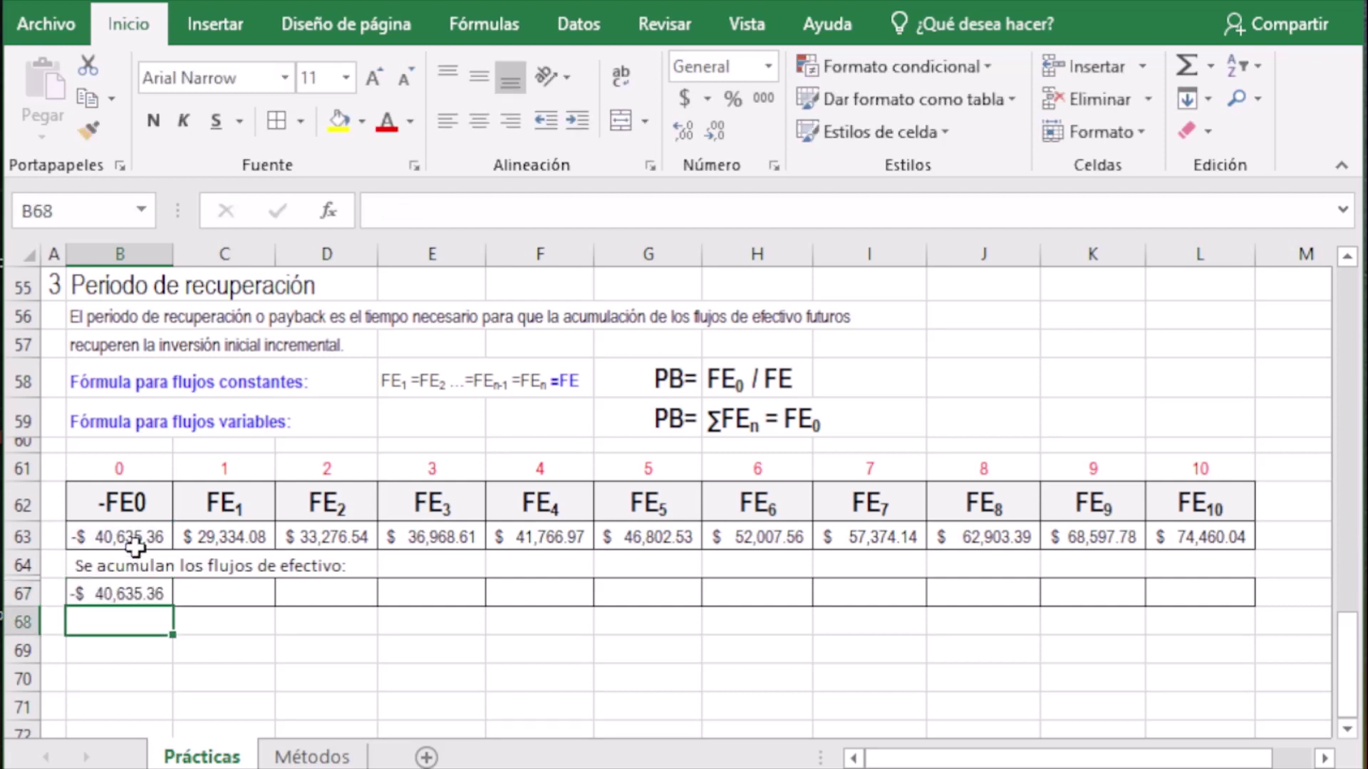
Accumulate the cash flows in C67 with +B67+C63 and fill the formula across to L67
left_click(218, 598)
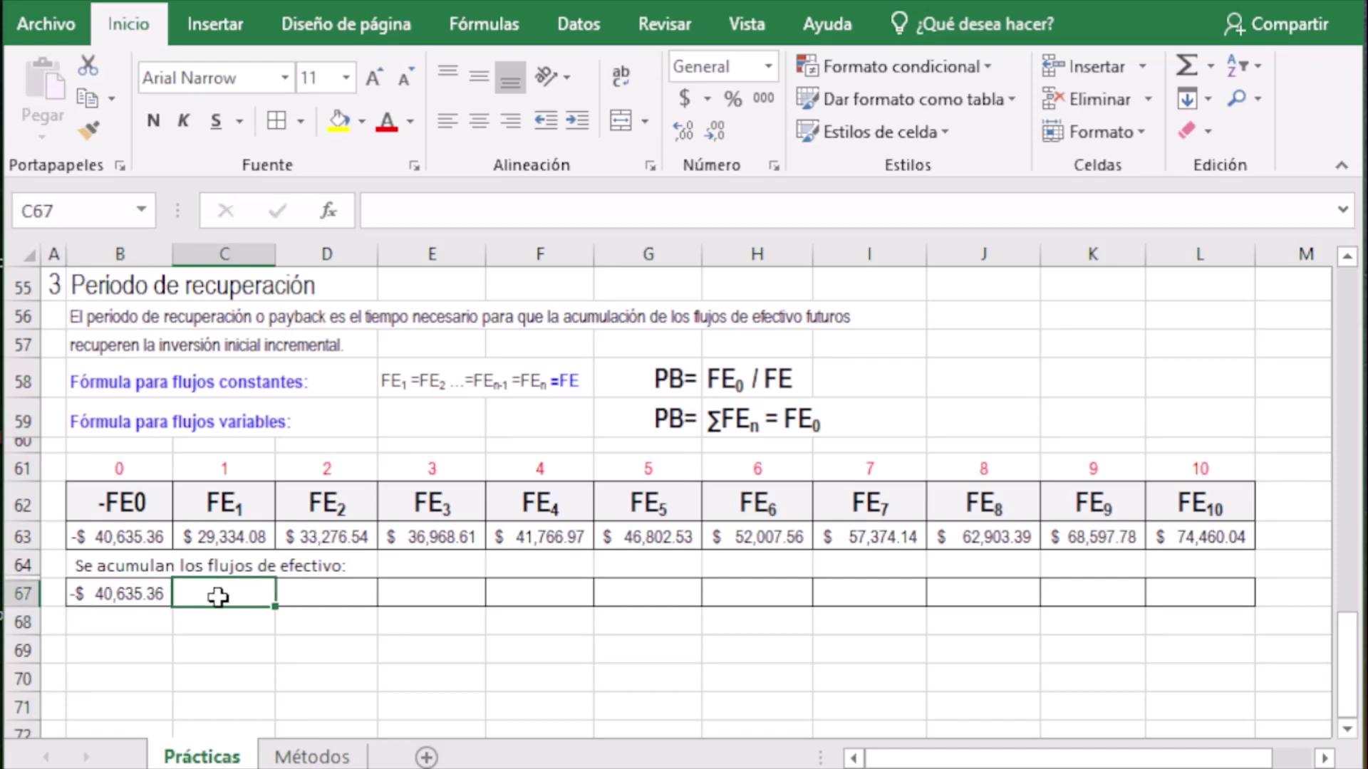
type("+")
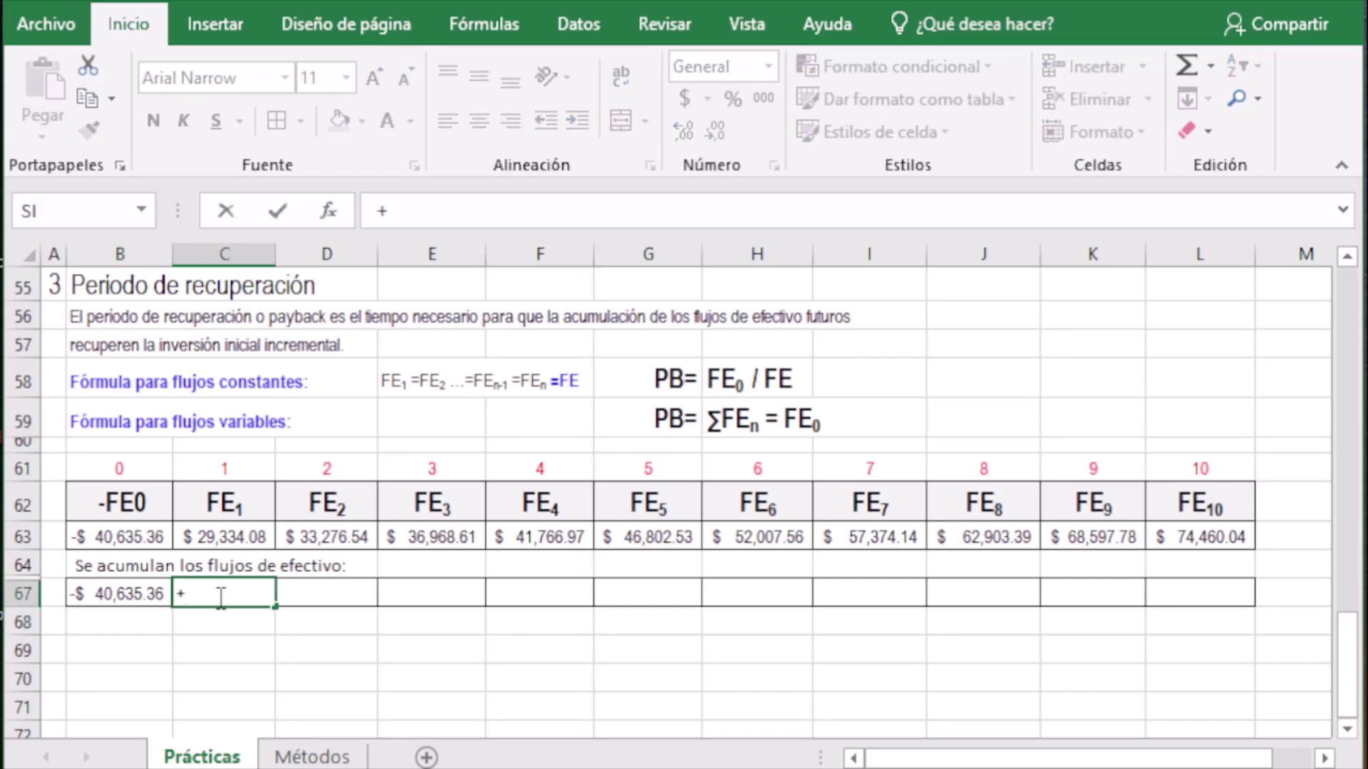
left_click(109, 591)
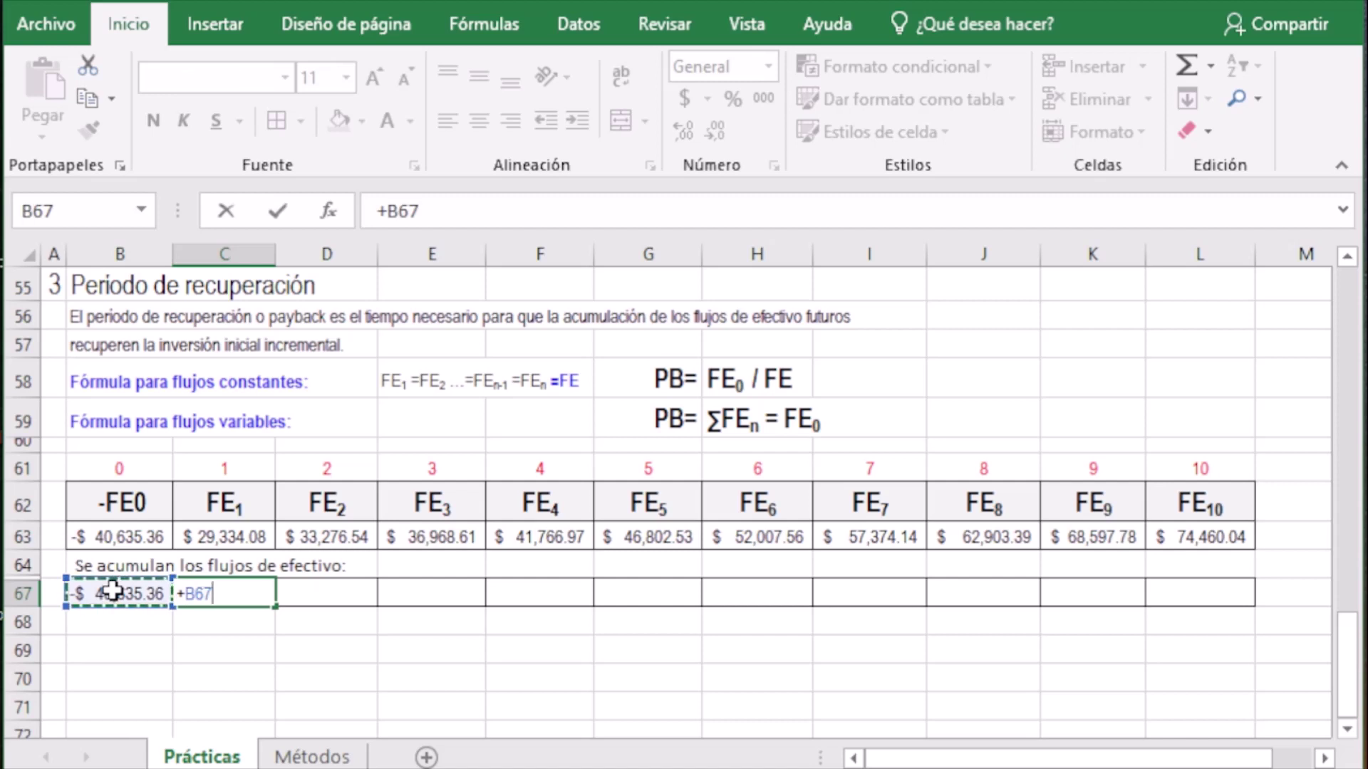
type("+")
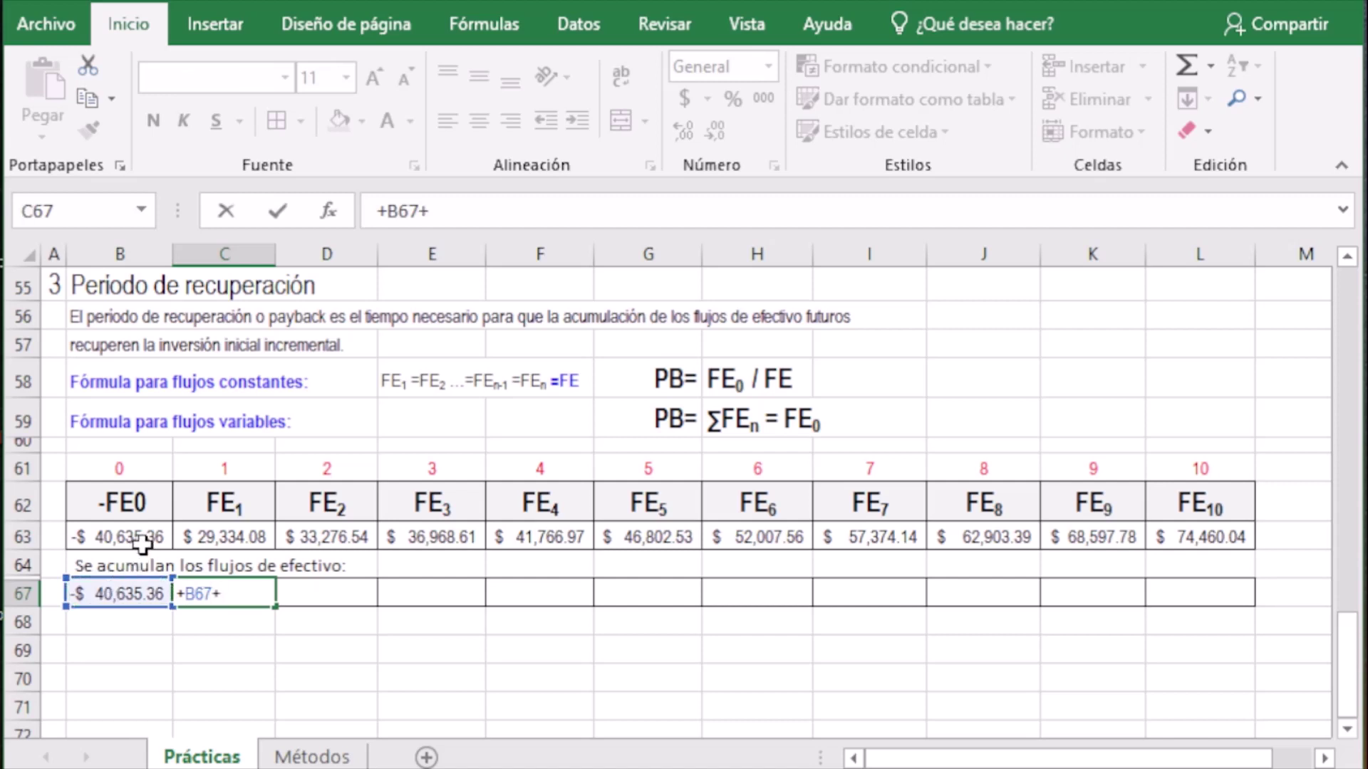
left_click(222, 536)
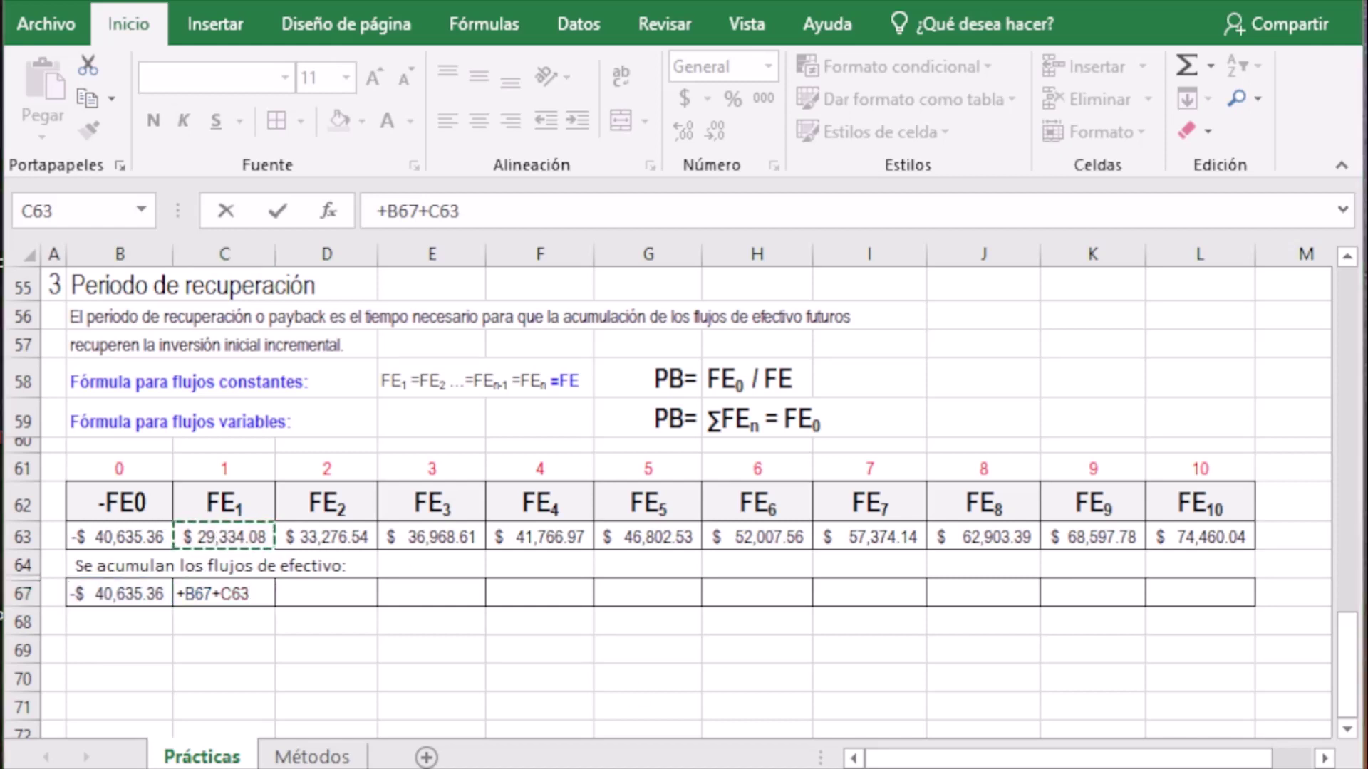
left_click(250, 618)
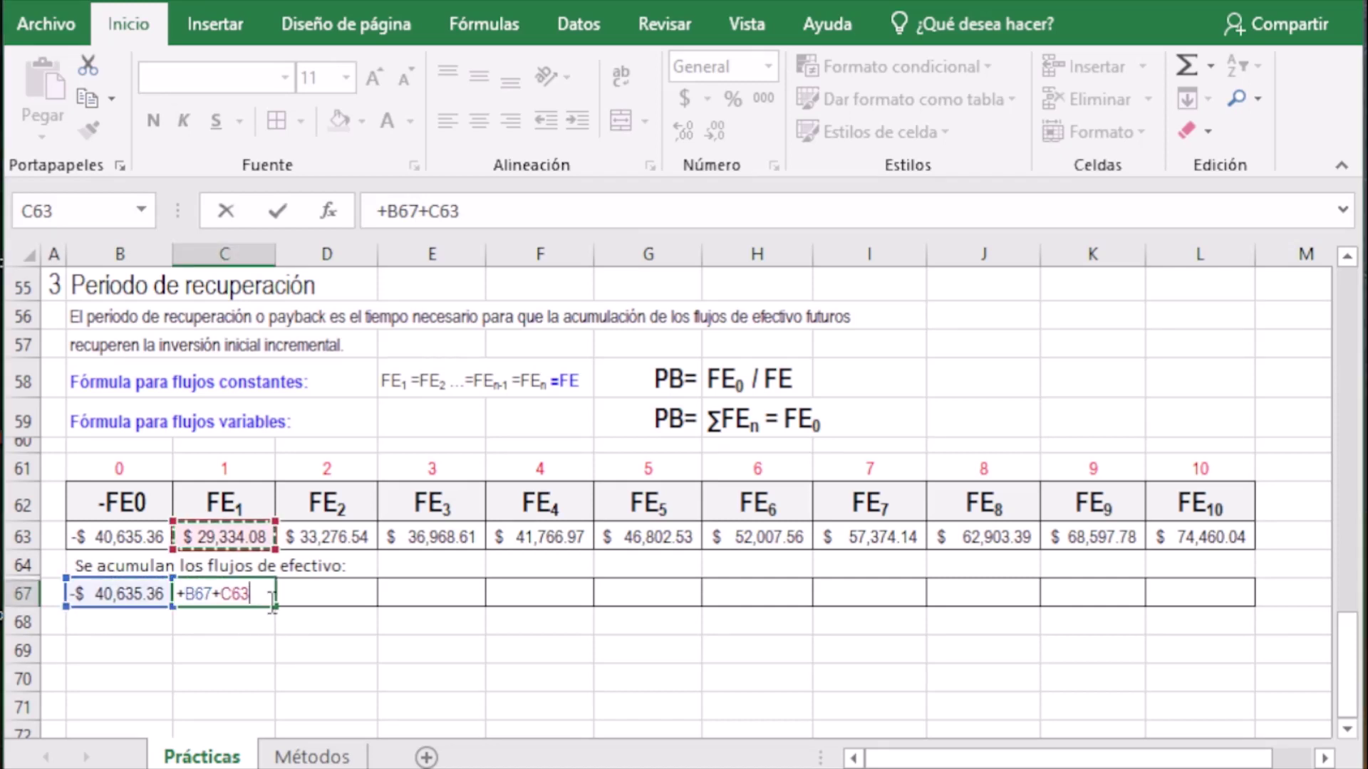
key("Return")
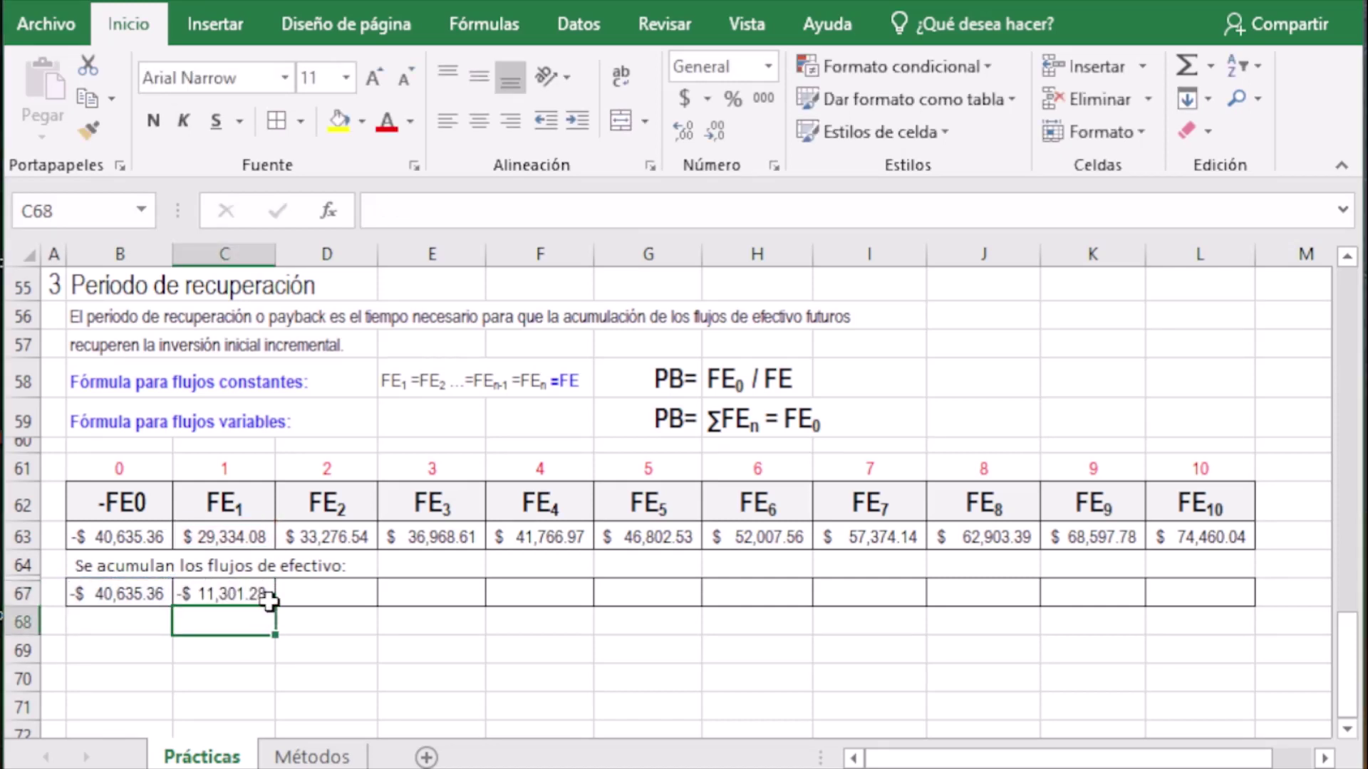
left_click(253, 673)
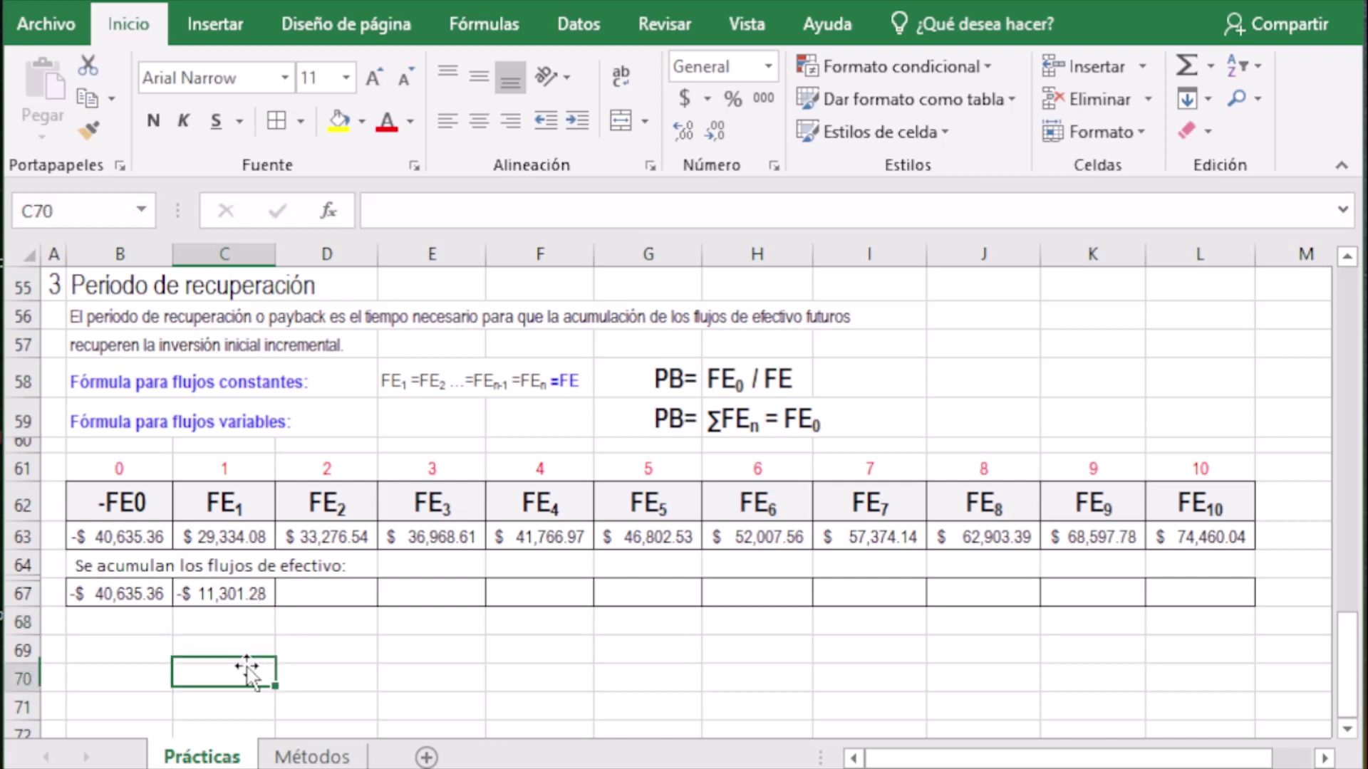
left_click(254, 596)
left_click_drag(276, 607, 1211, 610)
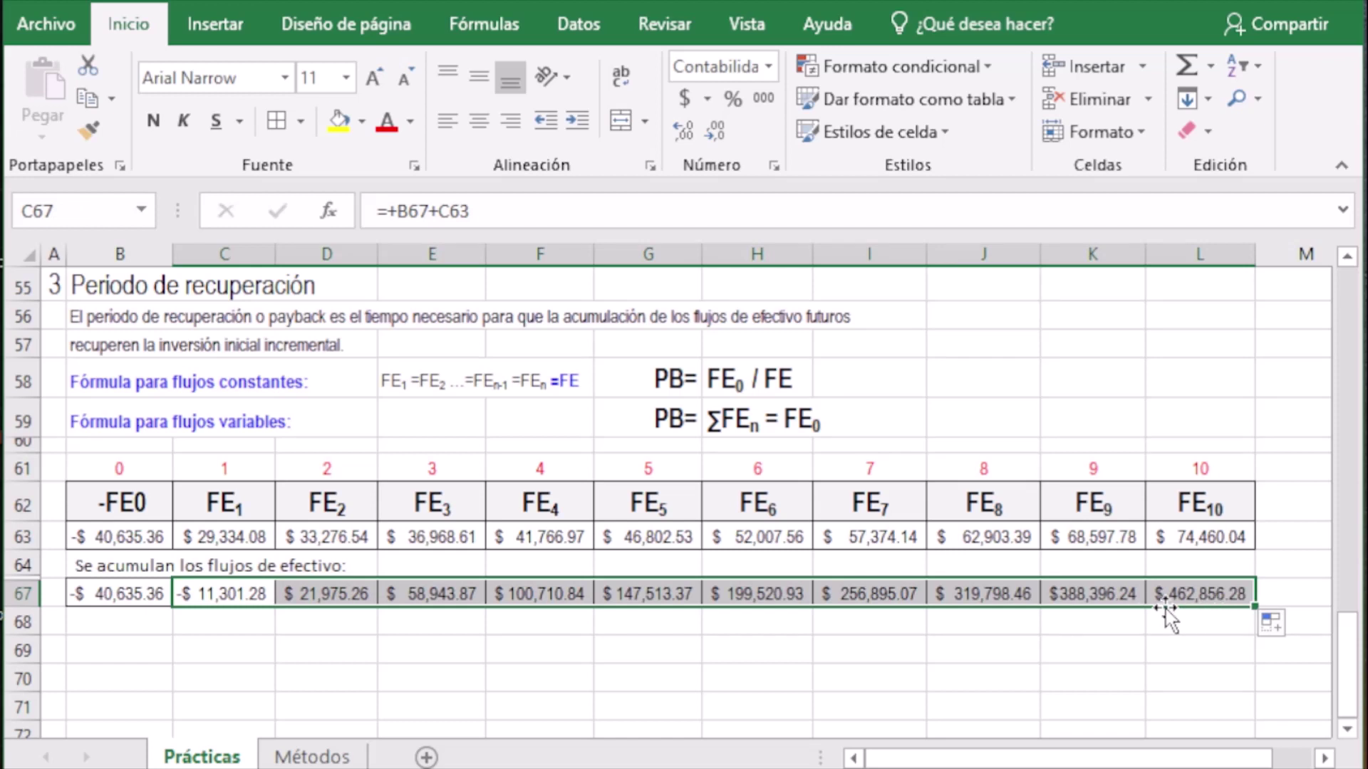
left_click(641, 645)
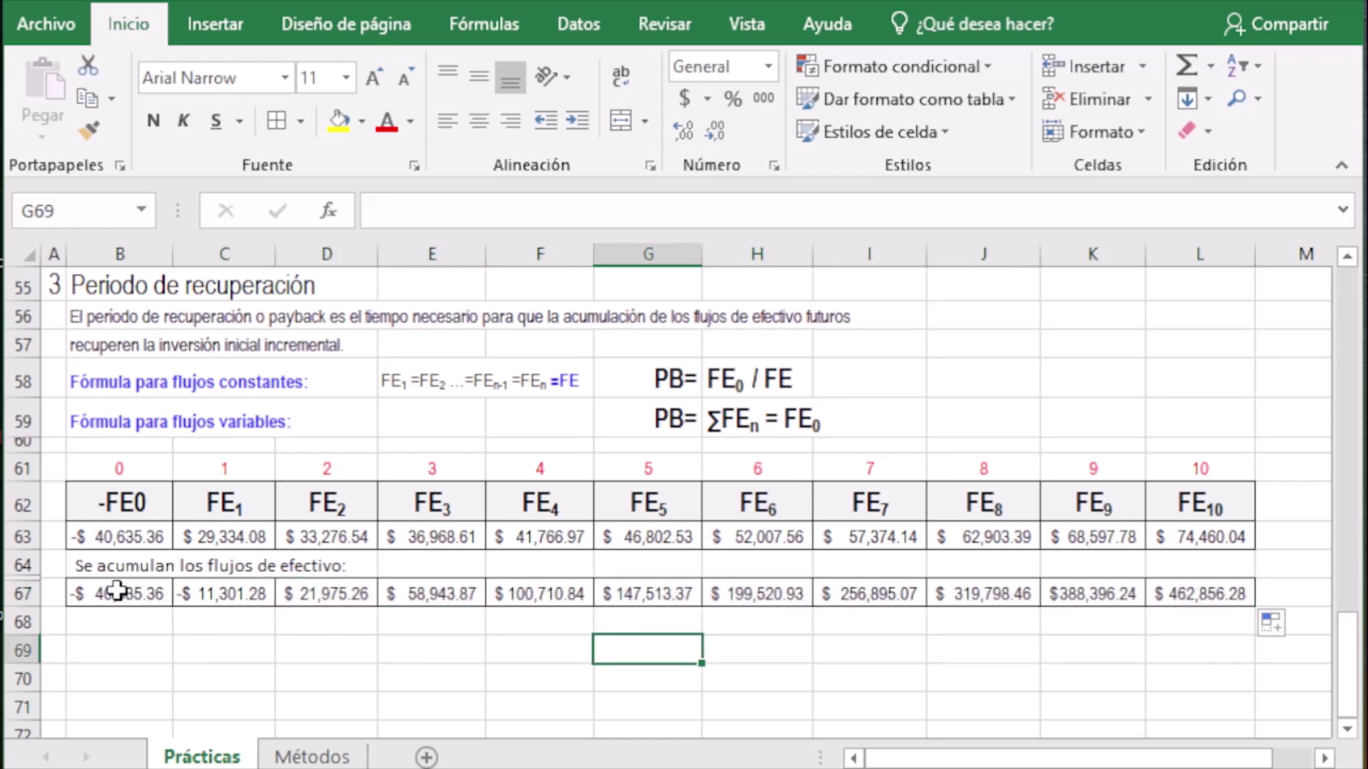
Add conditional formatting to B67:L67 that marks values less than 0 with Relleno rojo claro con texto rojo oscuro
left_click_drag(116, 591, 1187, 584)
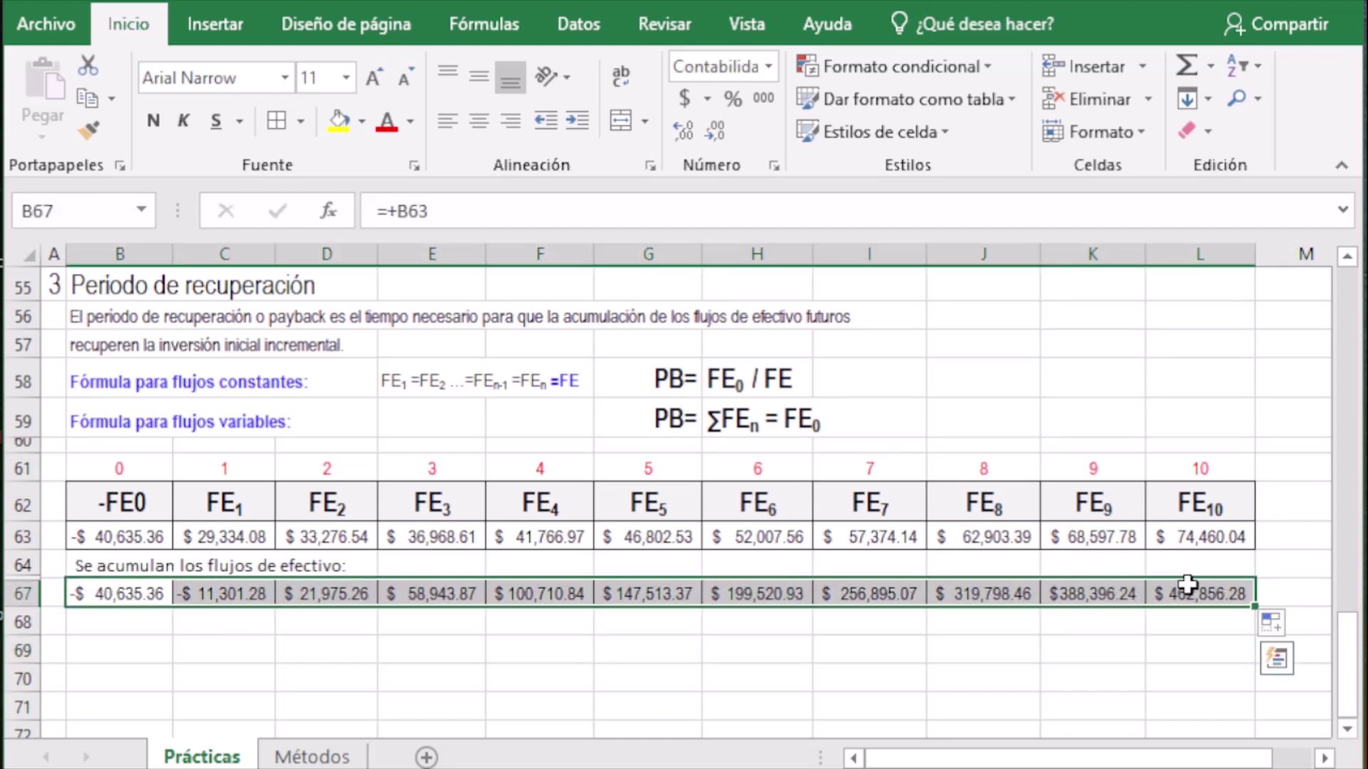
left_click(842, 62)
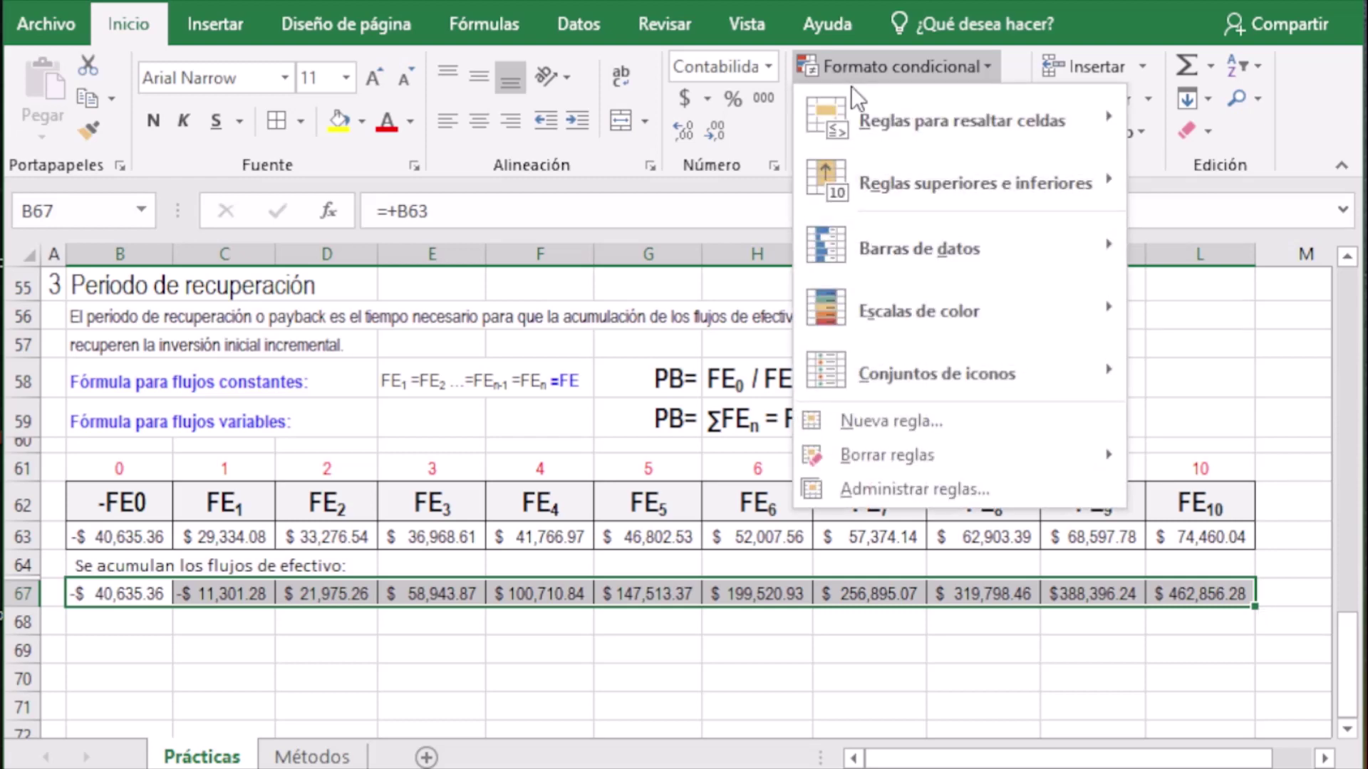
mouse_move(919, 122)
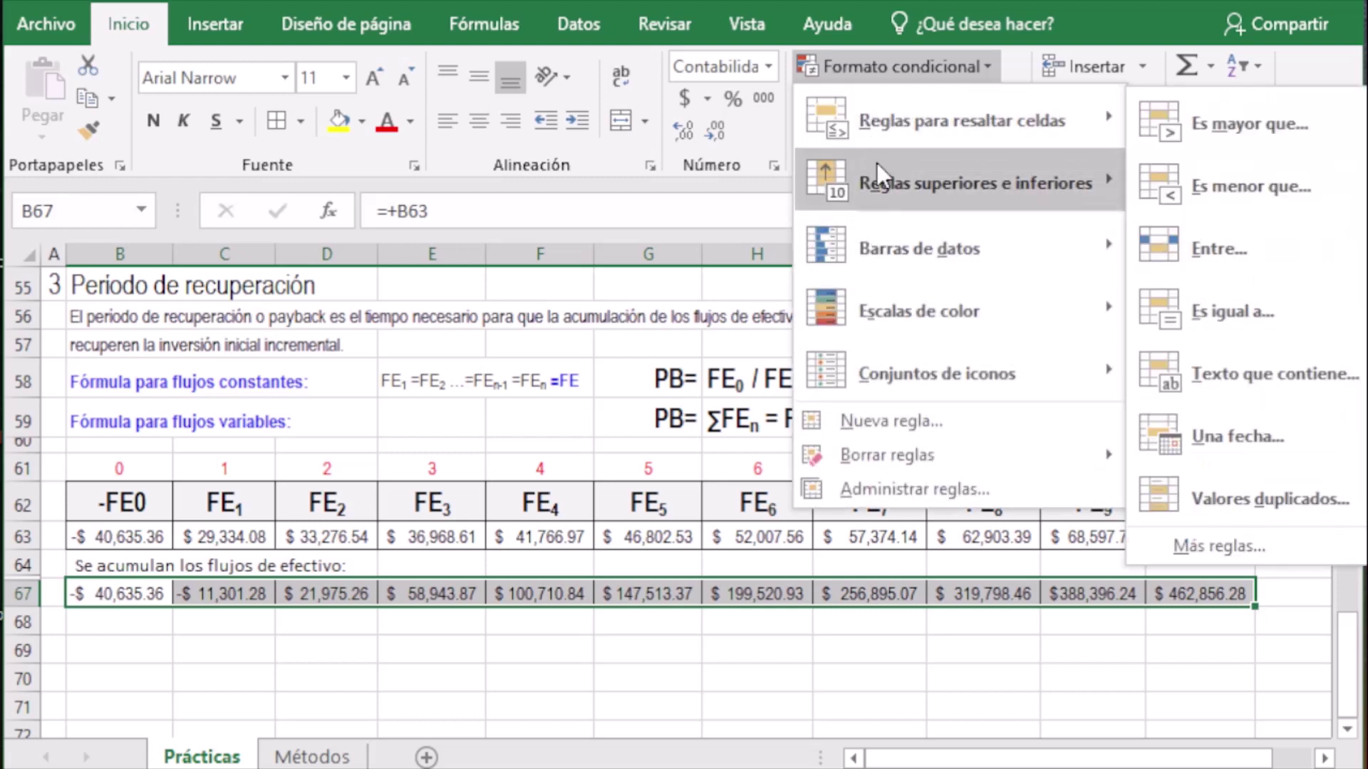
left_click(1241, 203)
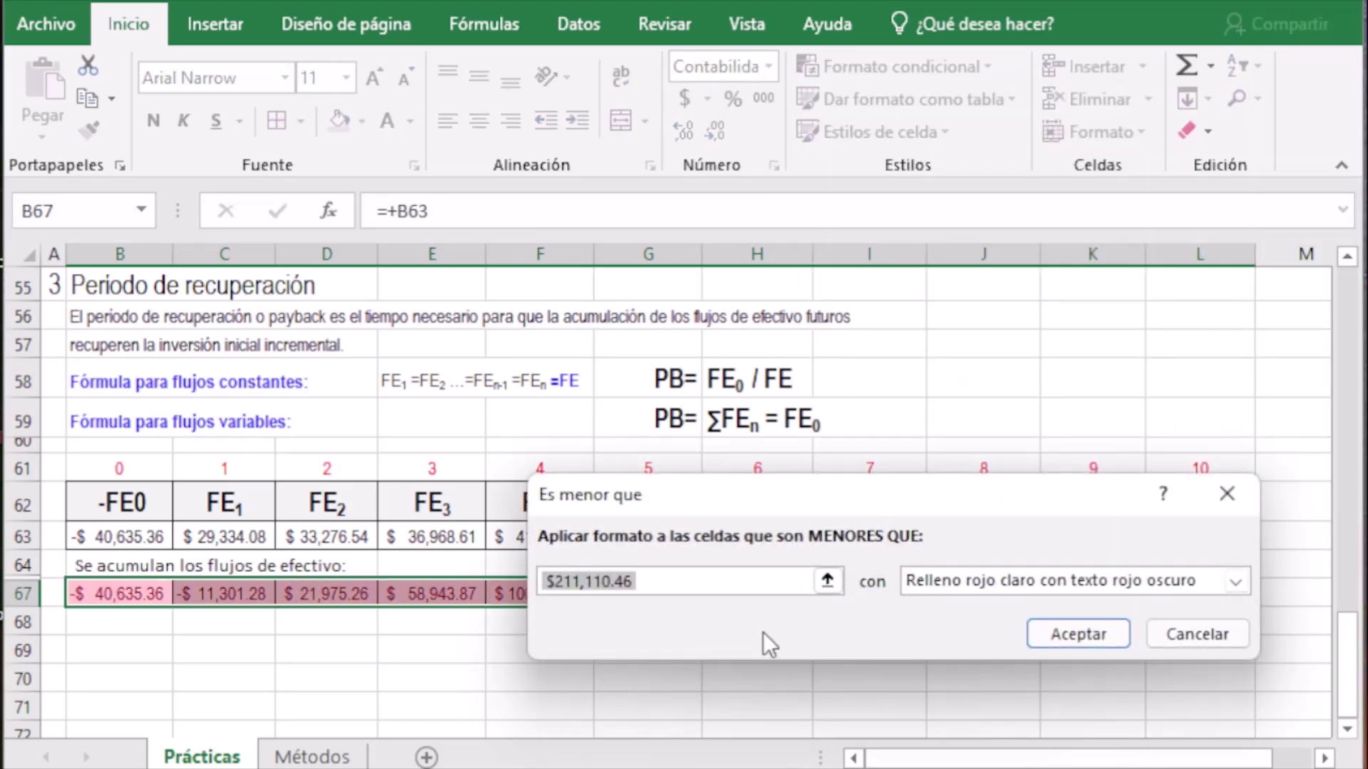
type("0")
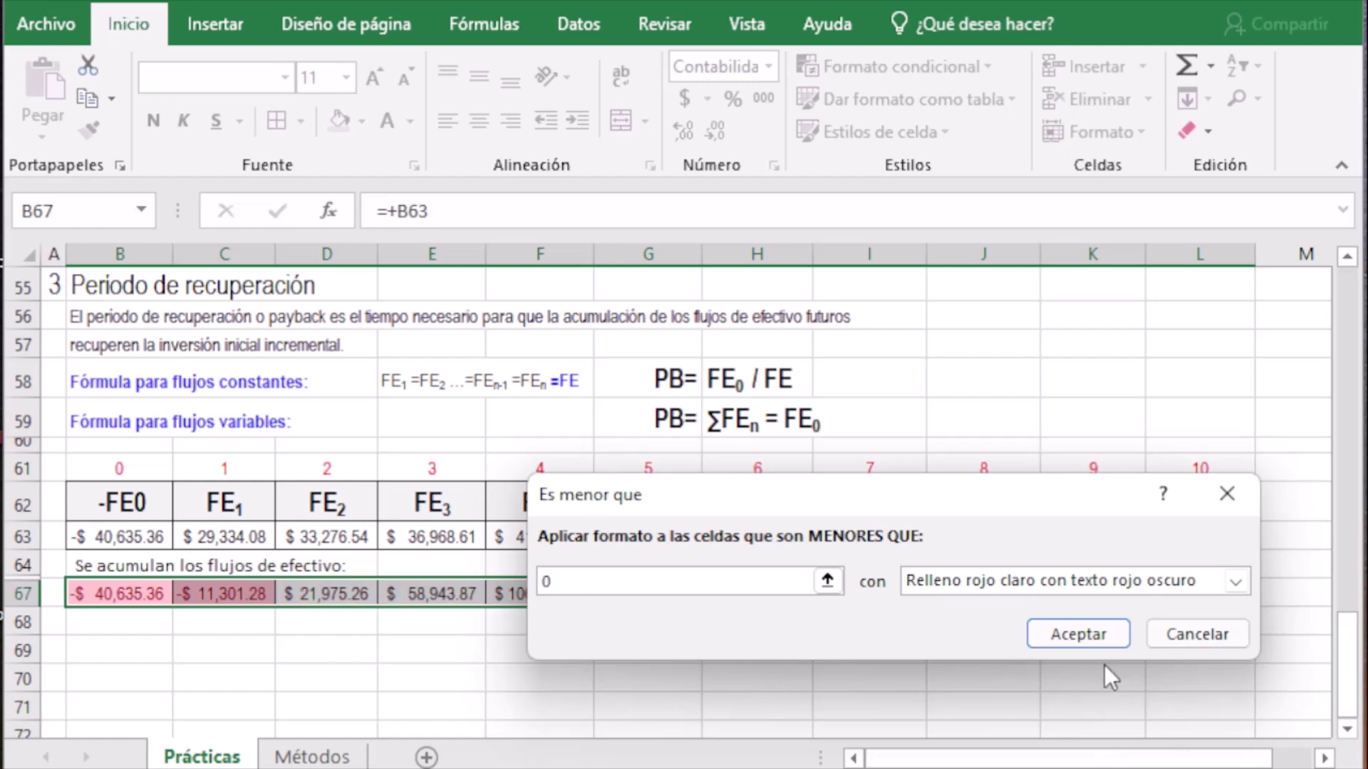
left_click(1076, 633)
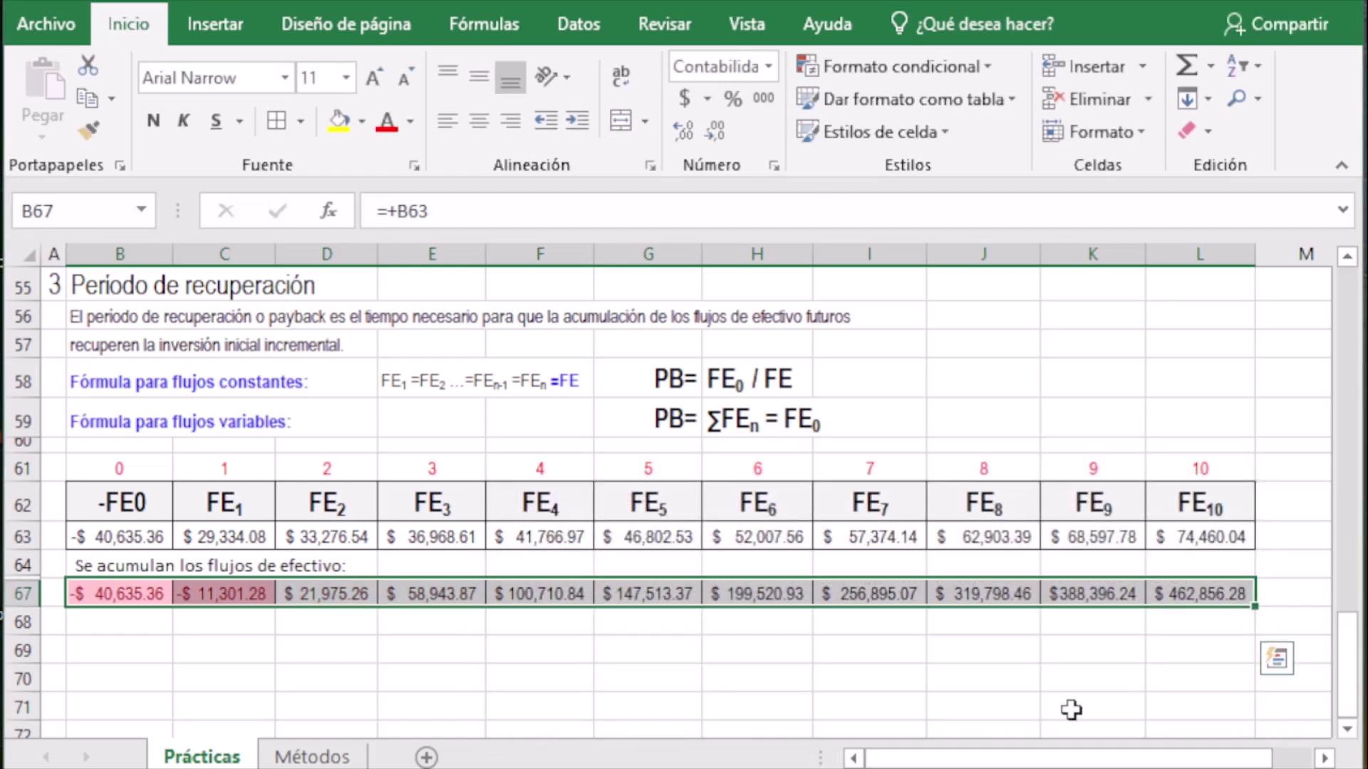
left_click(1051, 702)
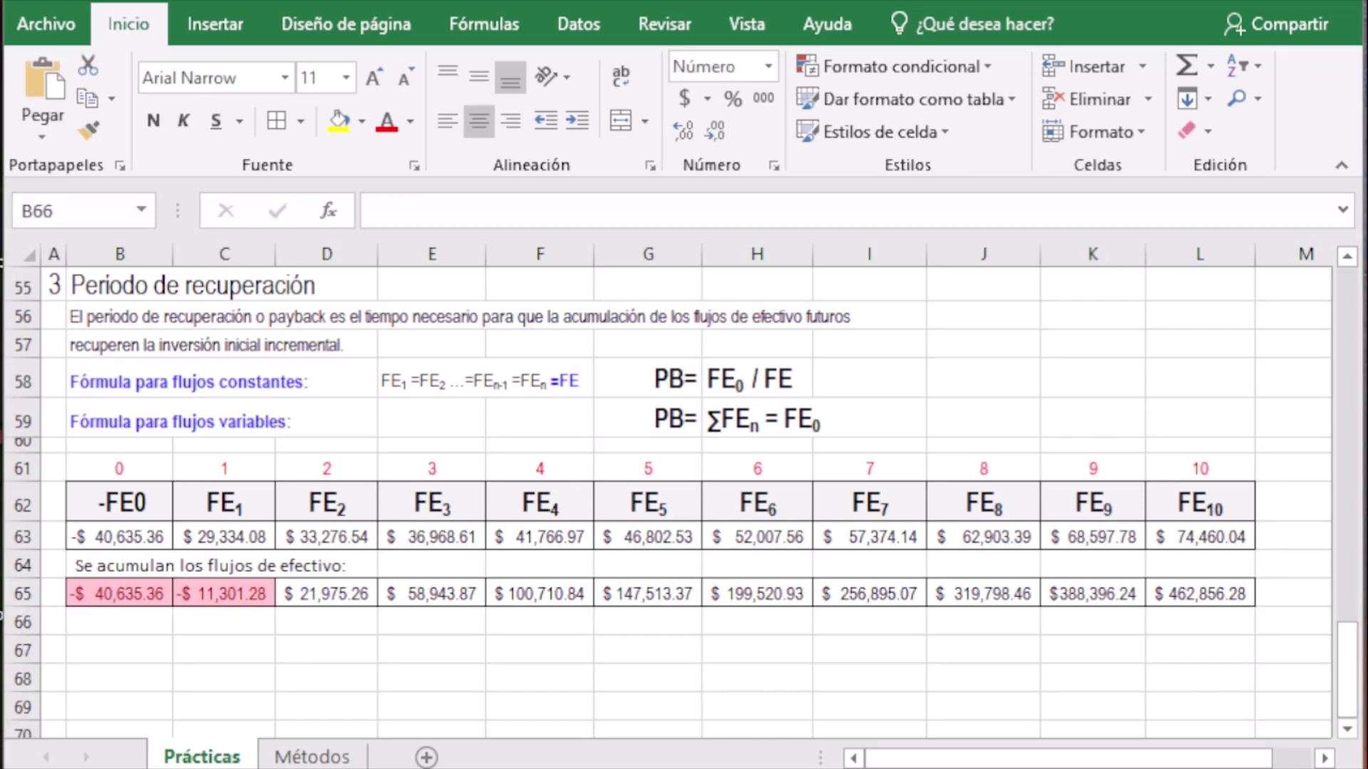
Insert the SI function in B66, below the first accumulated cash flow, with the logical test B65>0
left_click(104, 621)
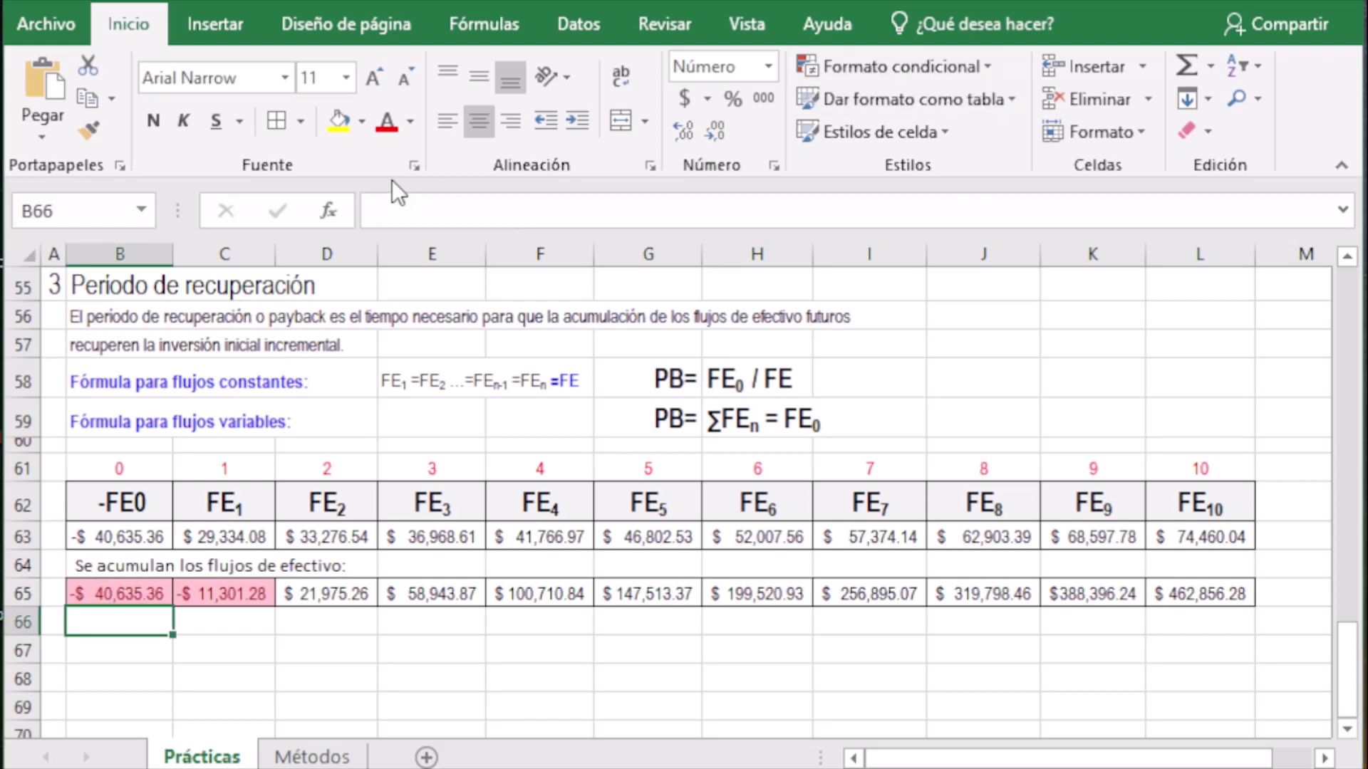
left_click(327, 217)
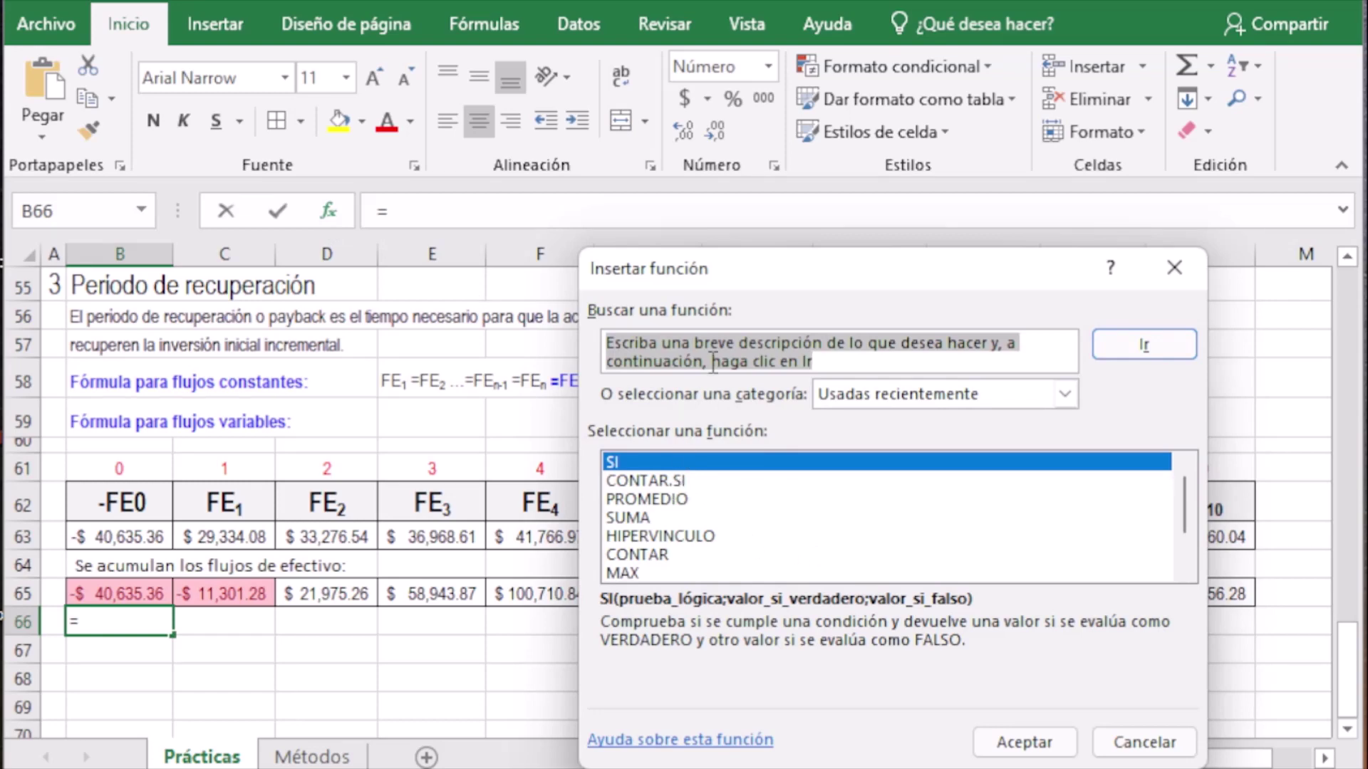
left_click(1026, 745)
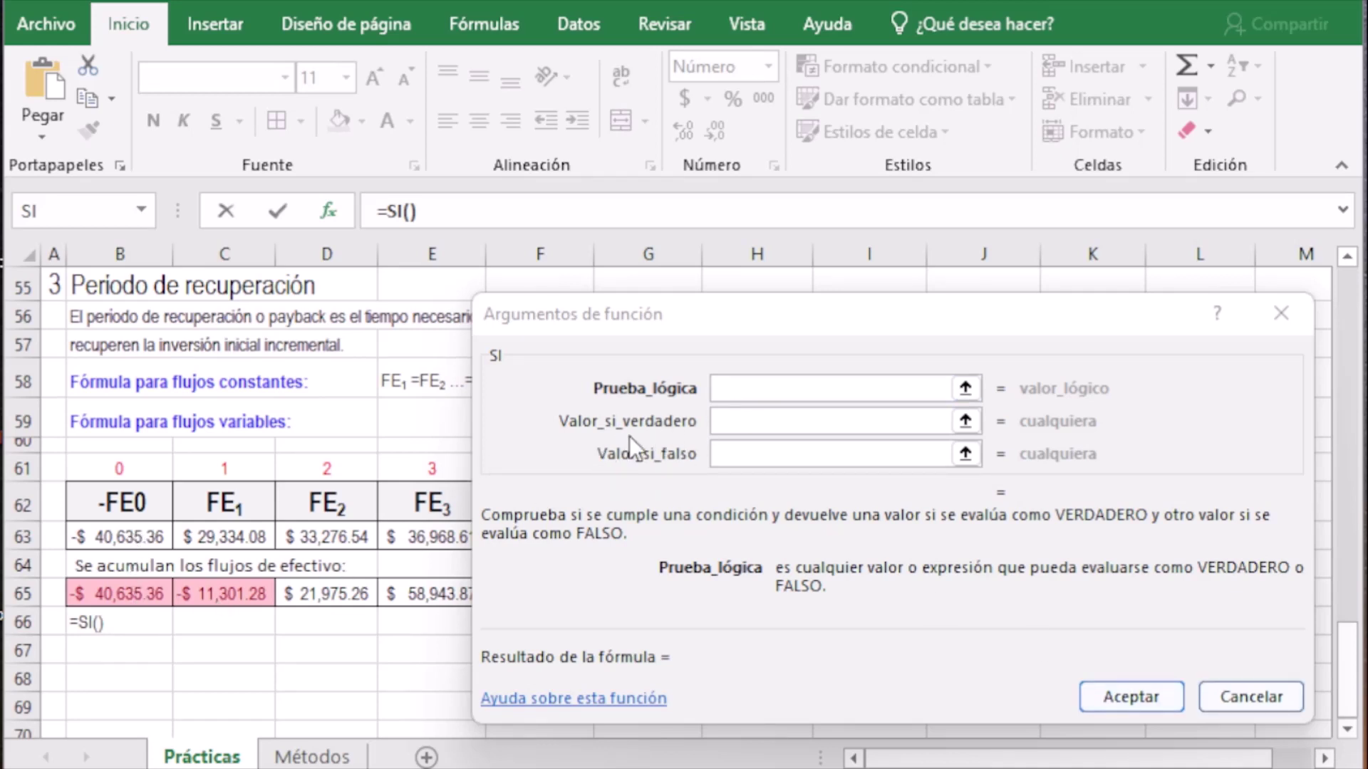
left_click(803, 392)
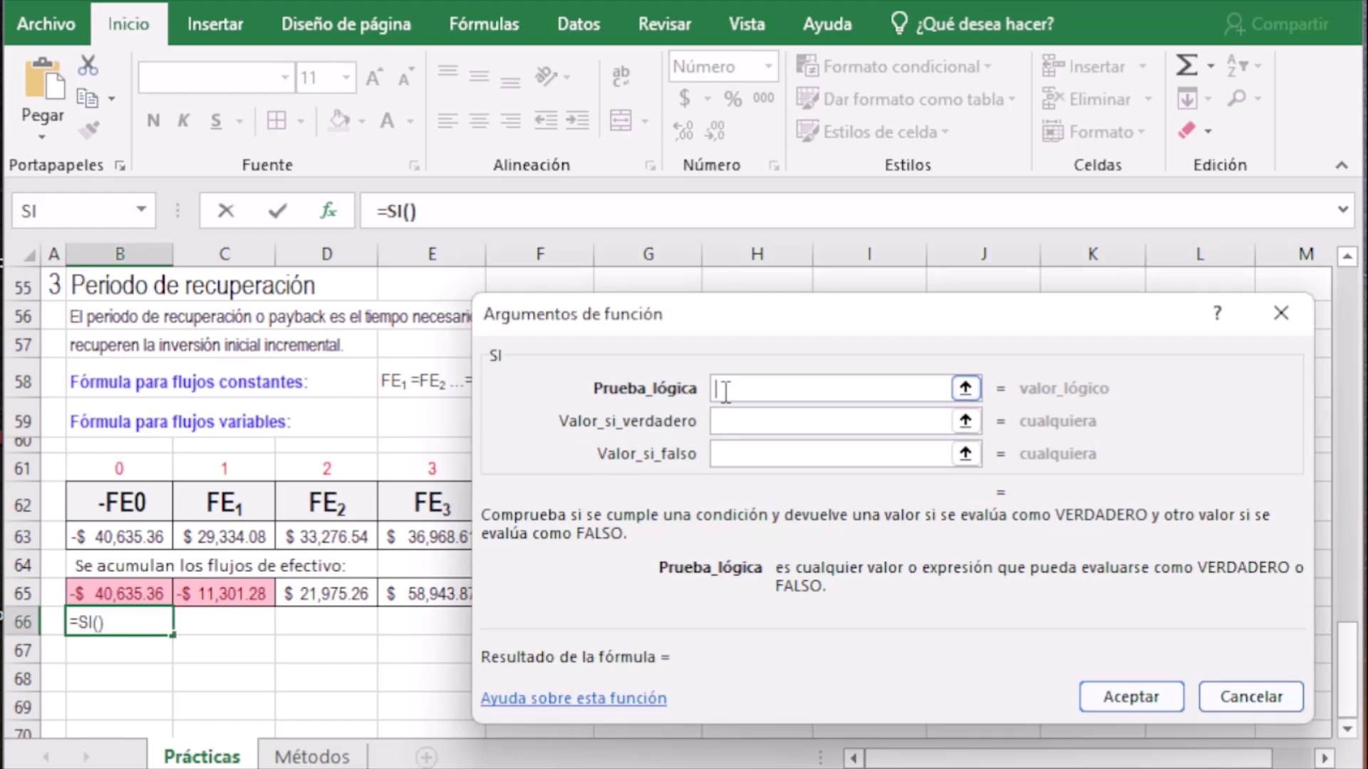
left_click(155, 593)
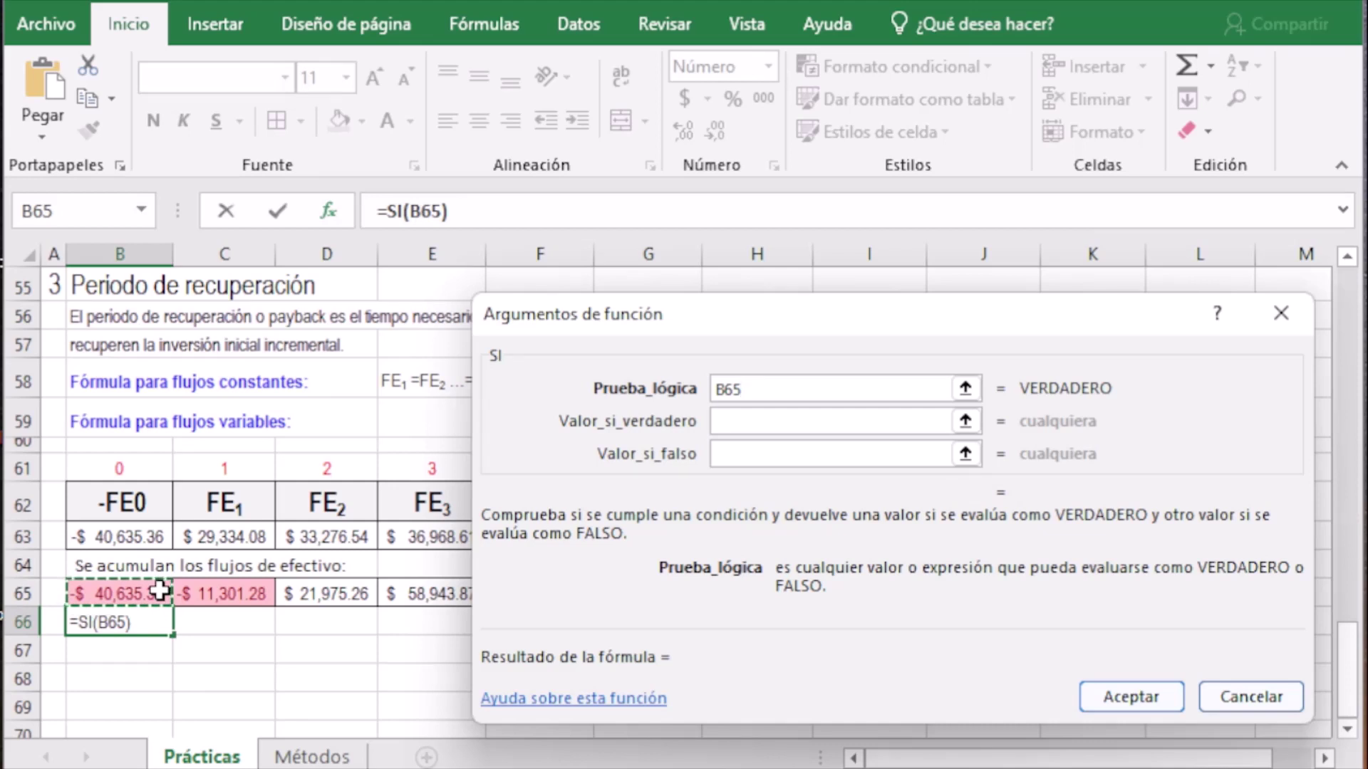
type(">")
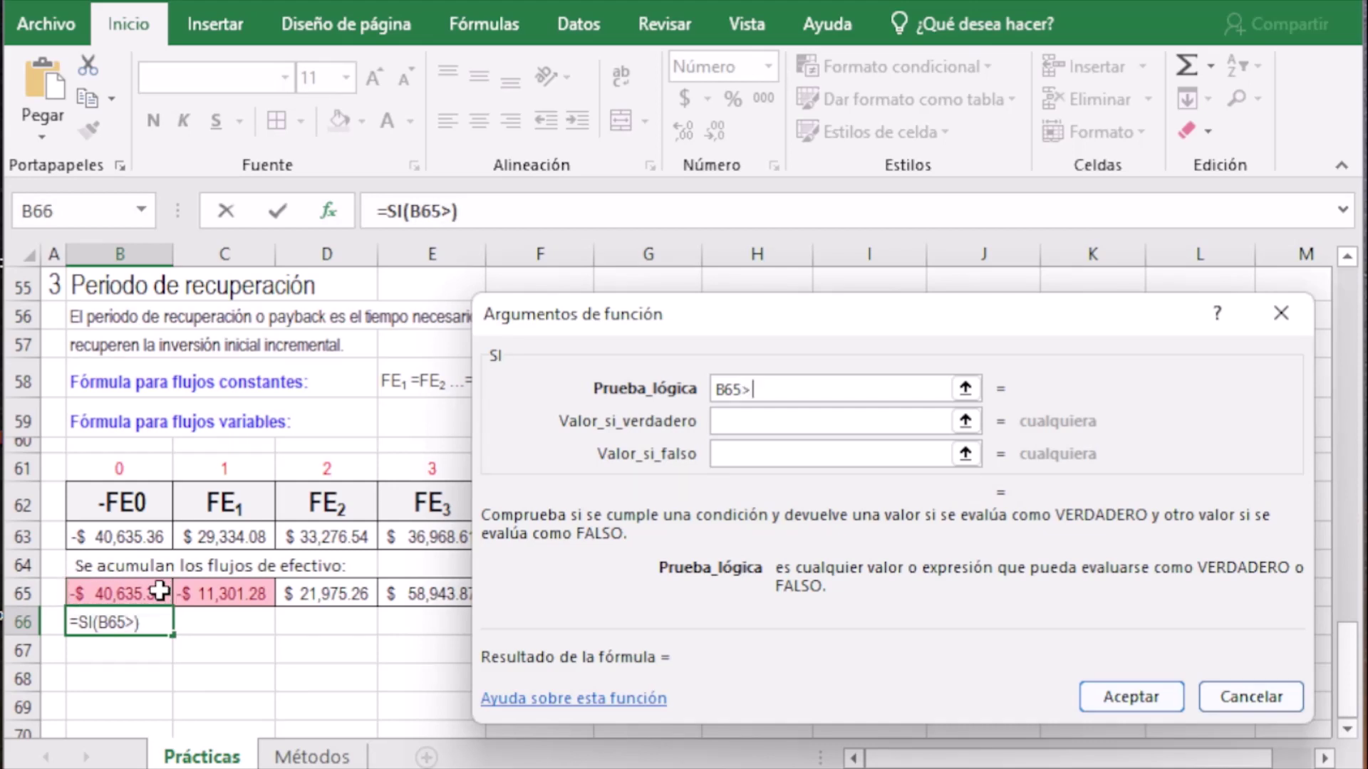
type("0")
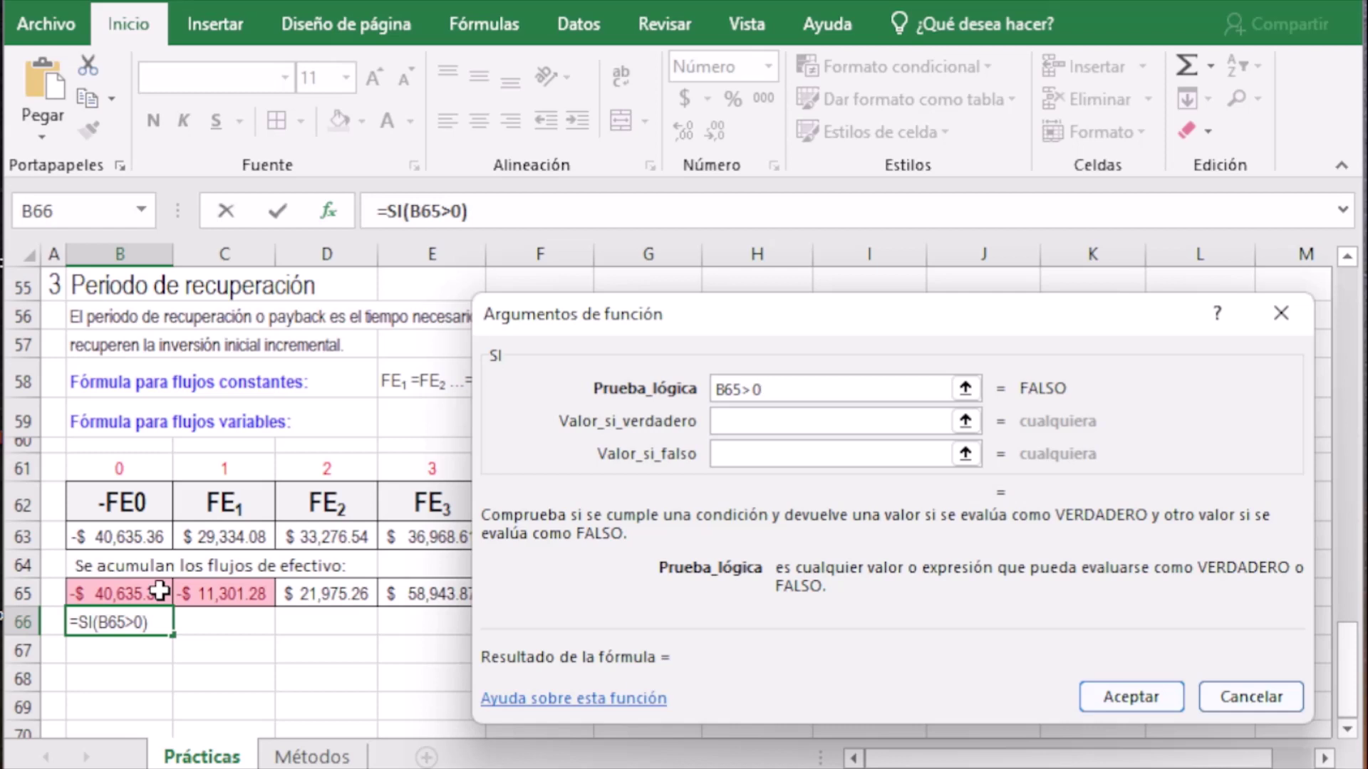
Complete the SI function in B66 with B61 as the value if true and 0 as the value if false
left_click(756, 426)
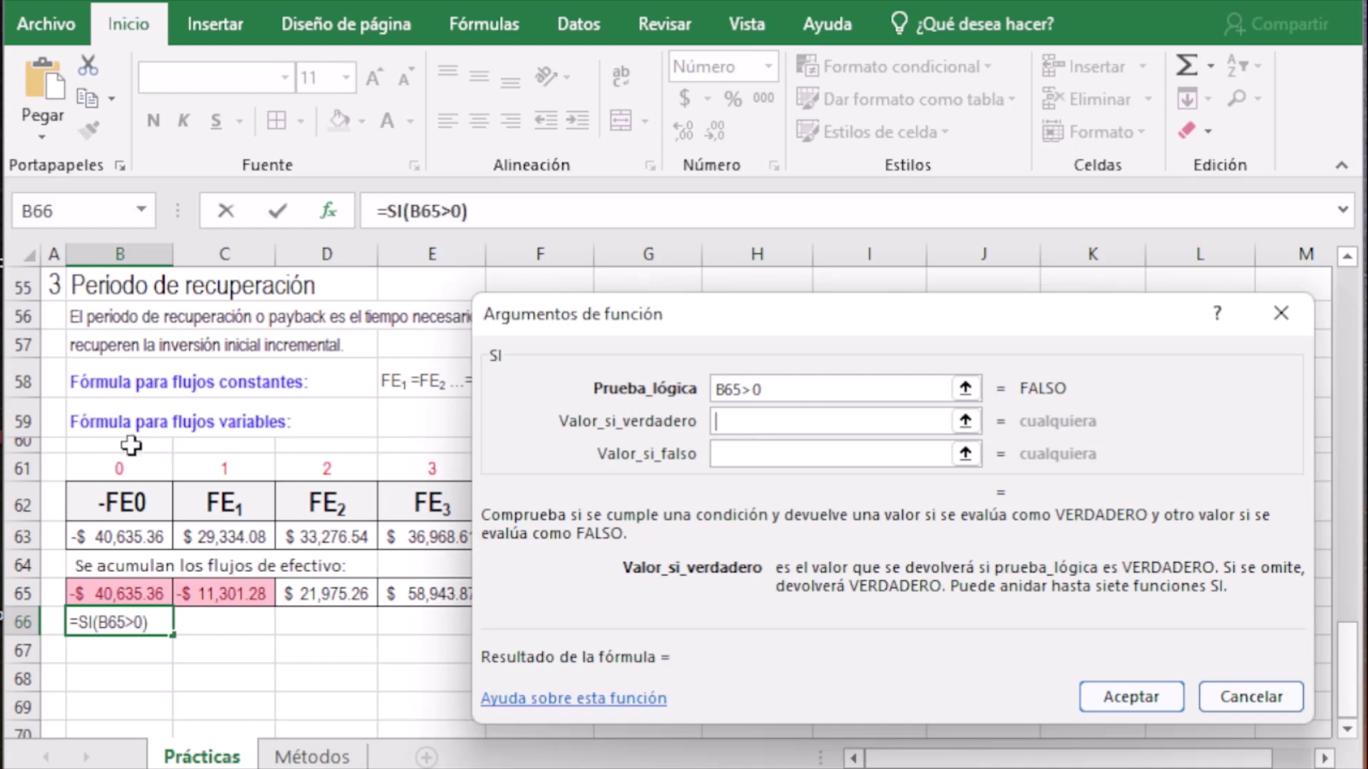
left_click(111, 469)
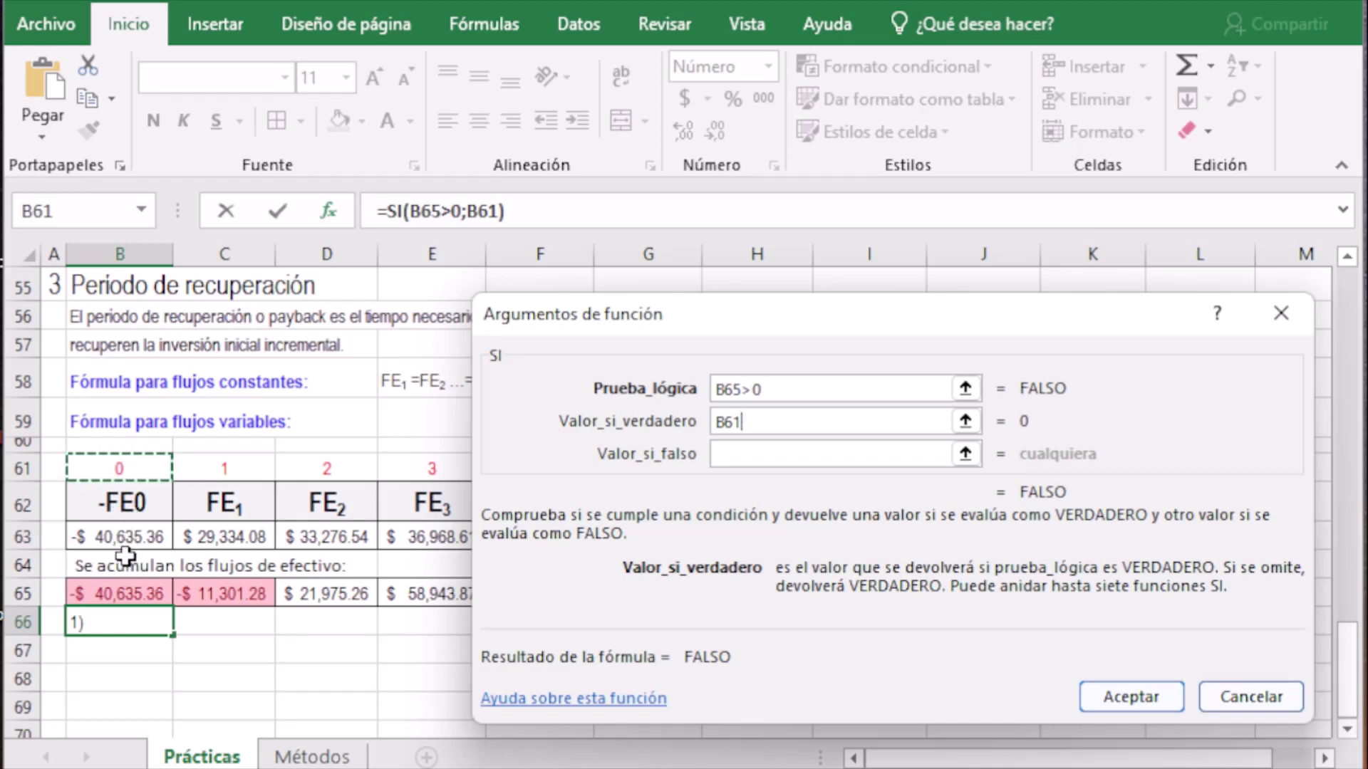
left_click(744, 459)
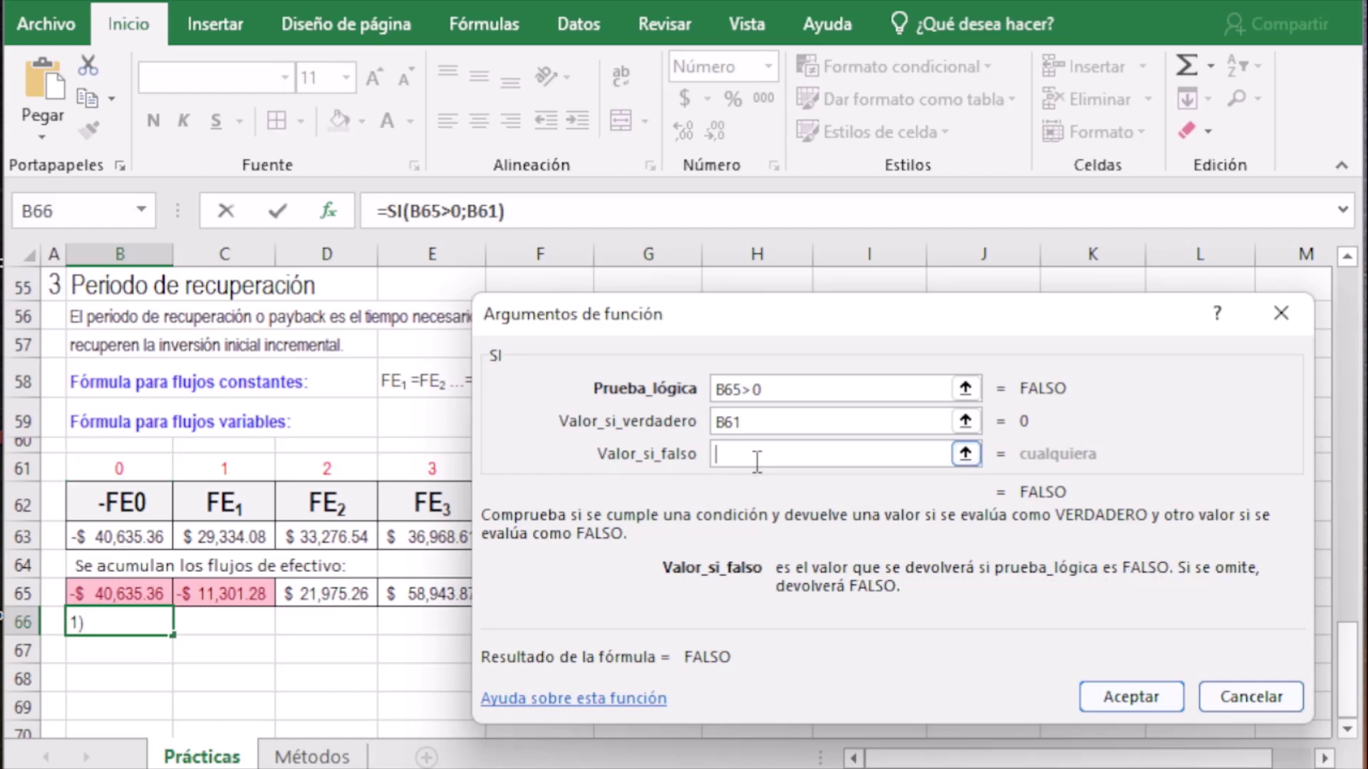
type("0")
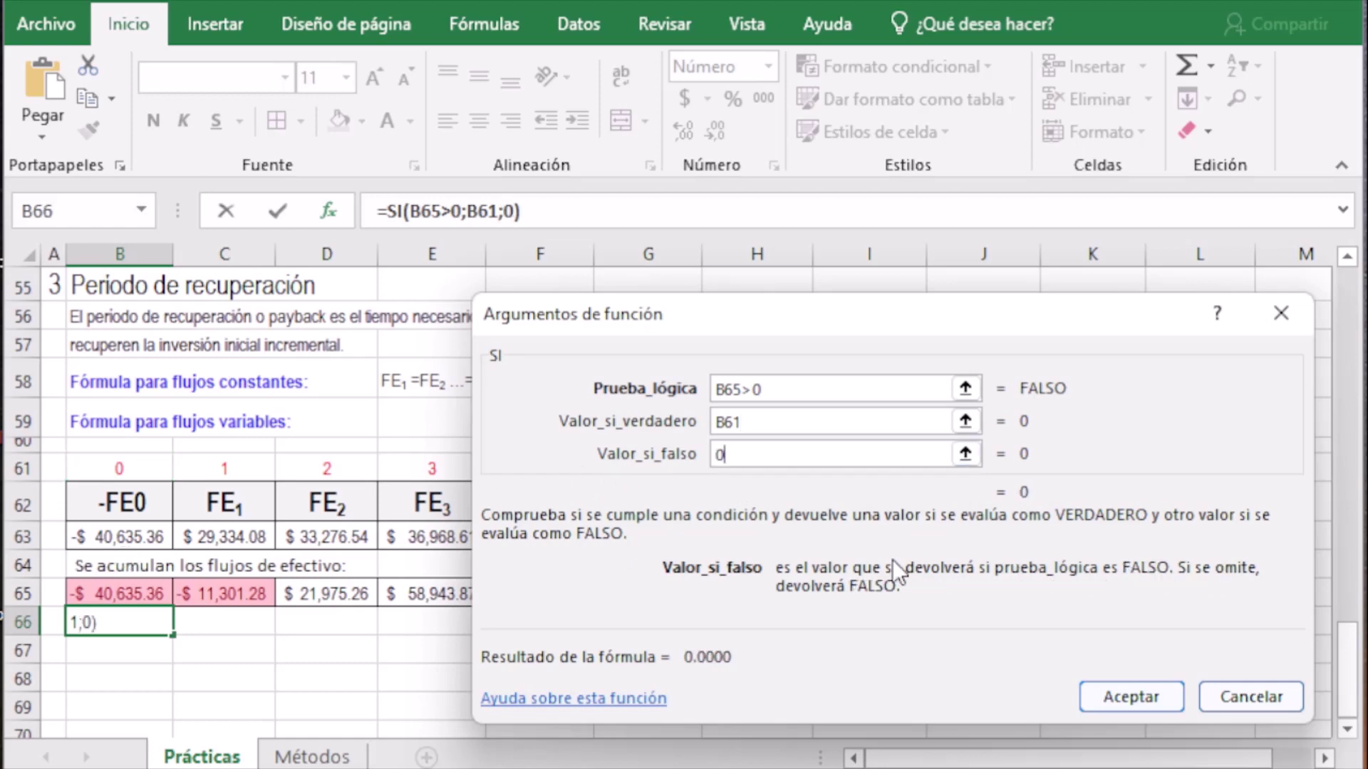
key("Return")
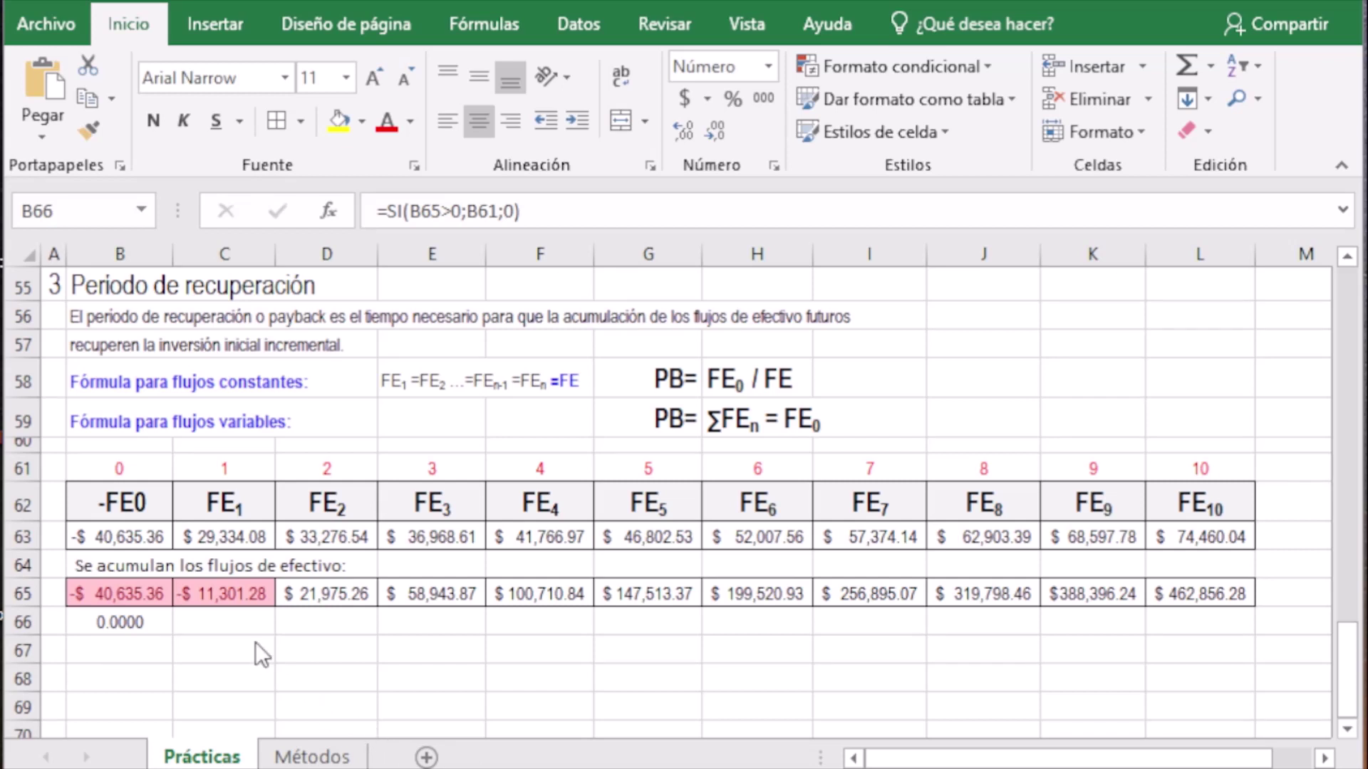
Insert the SI function in C66 with the logical test Y(B65<0;C65>0)
left_click(217, 622)
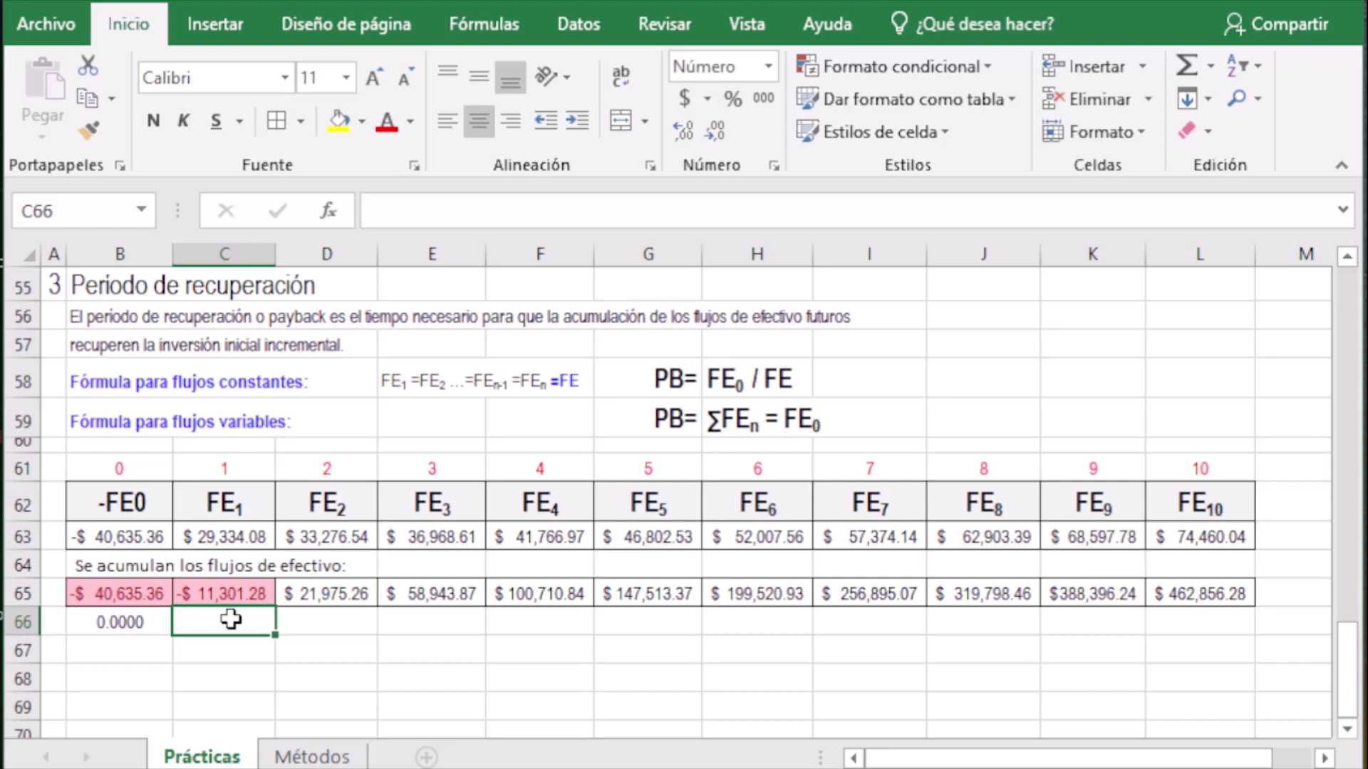
left_click(329, 211)
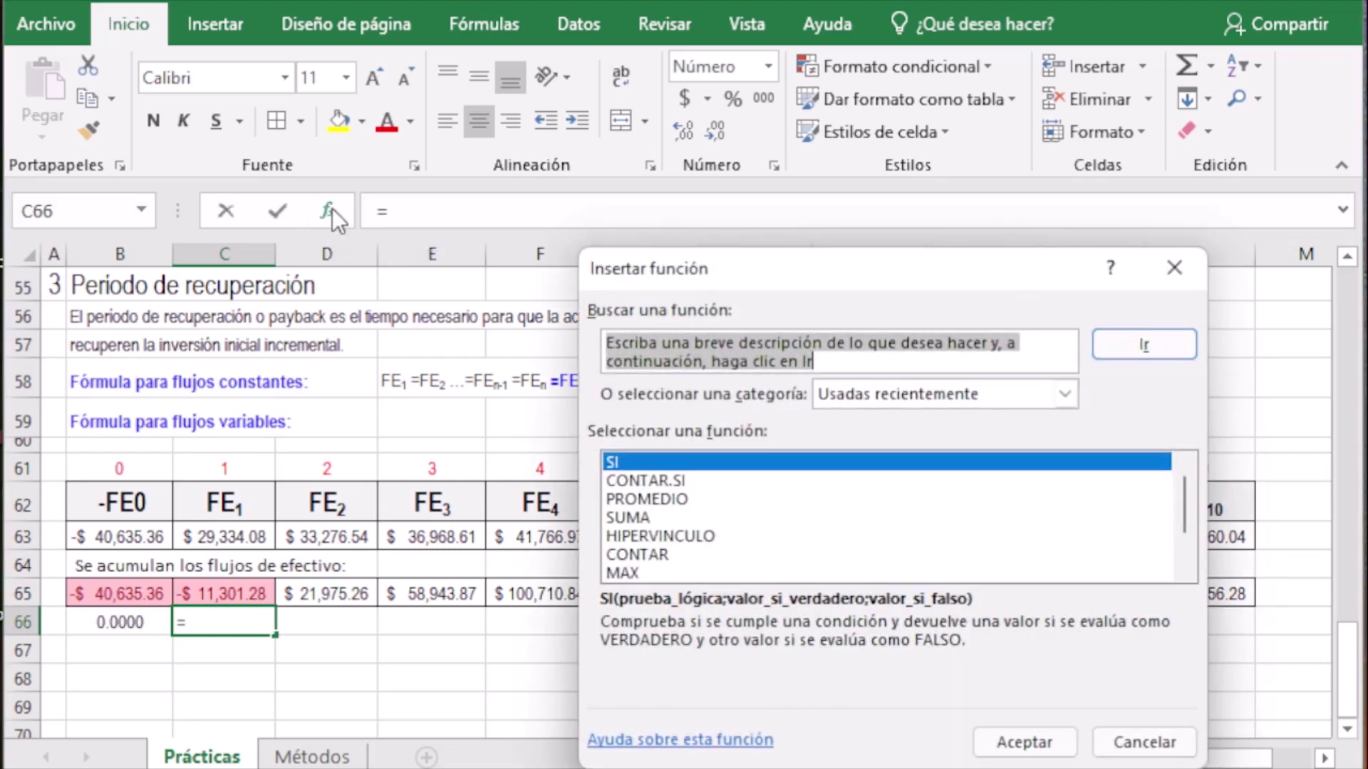
left_click(1040, 738)
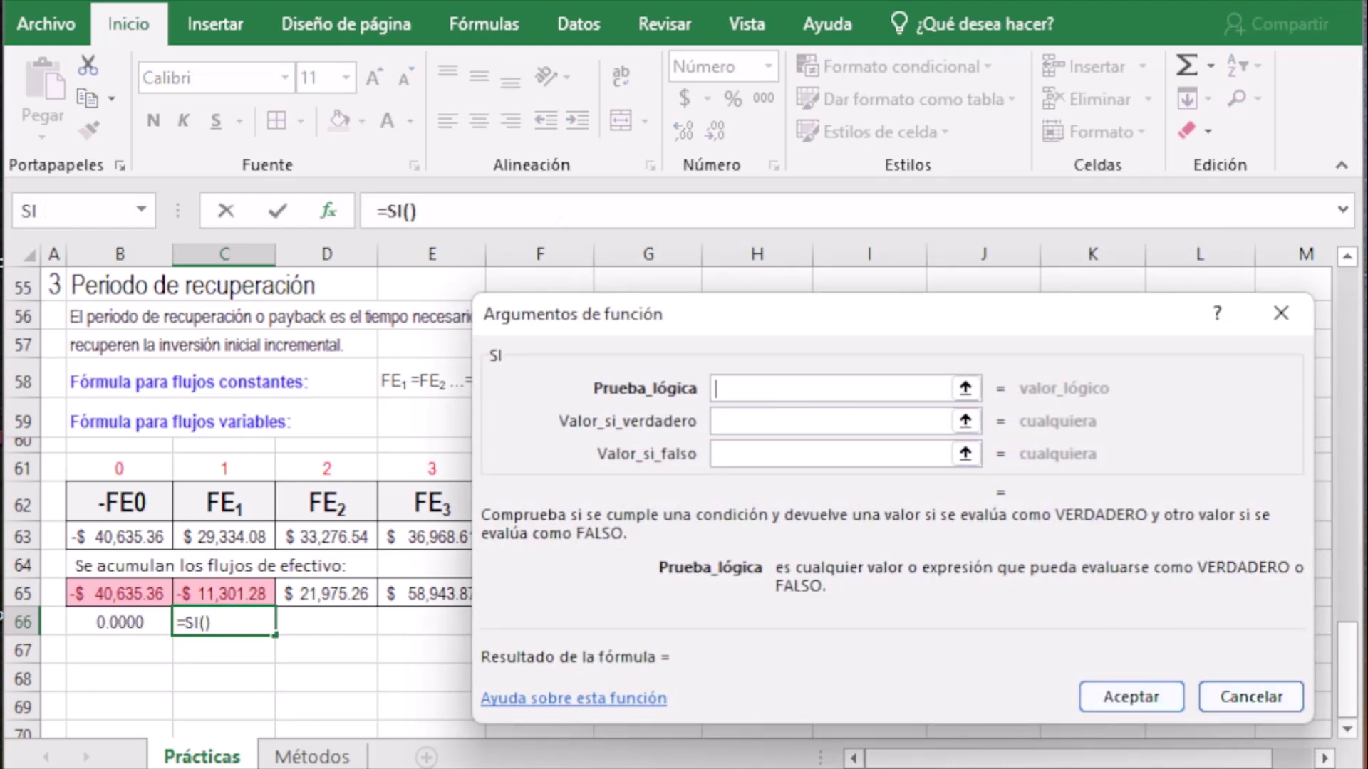
left_click(733, 385)
type("Y")
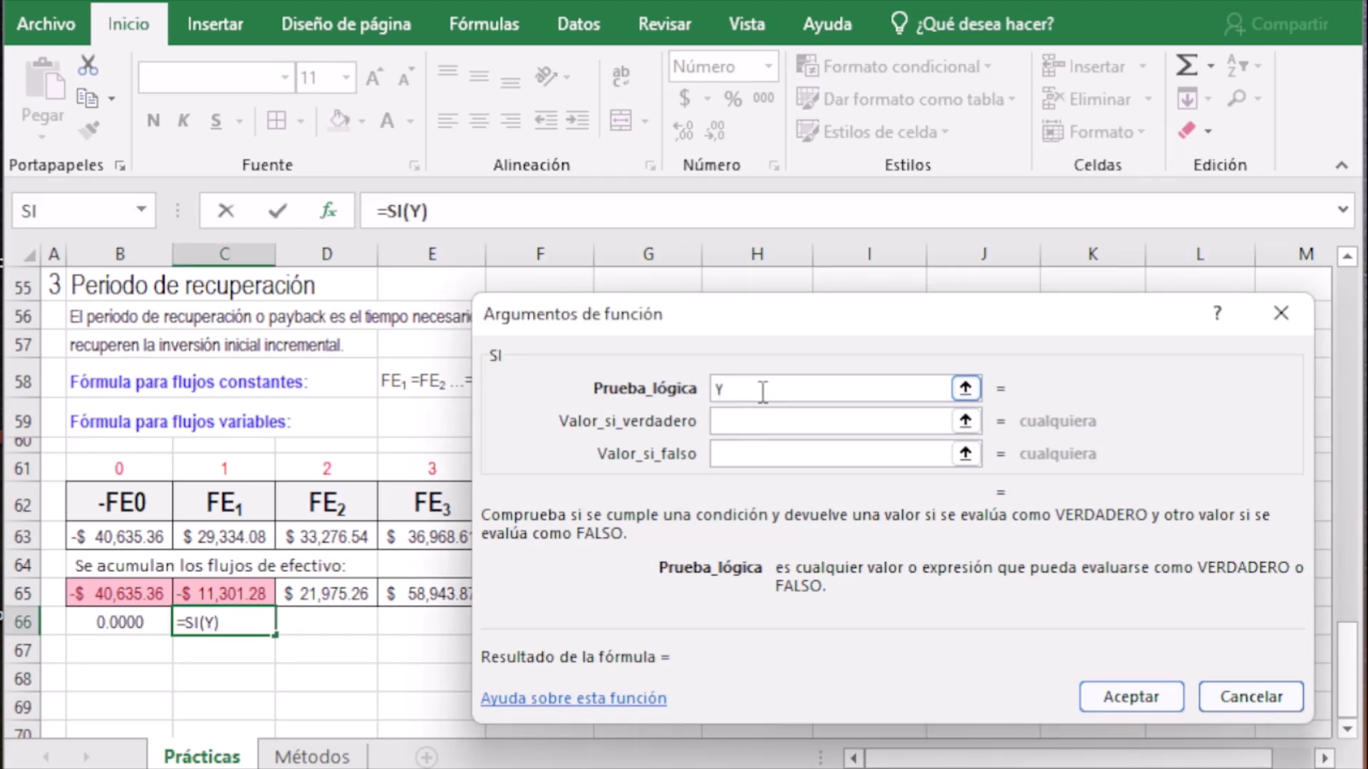
type("(")
left_click(155, 595)
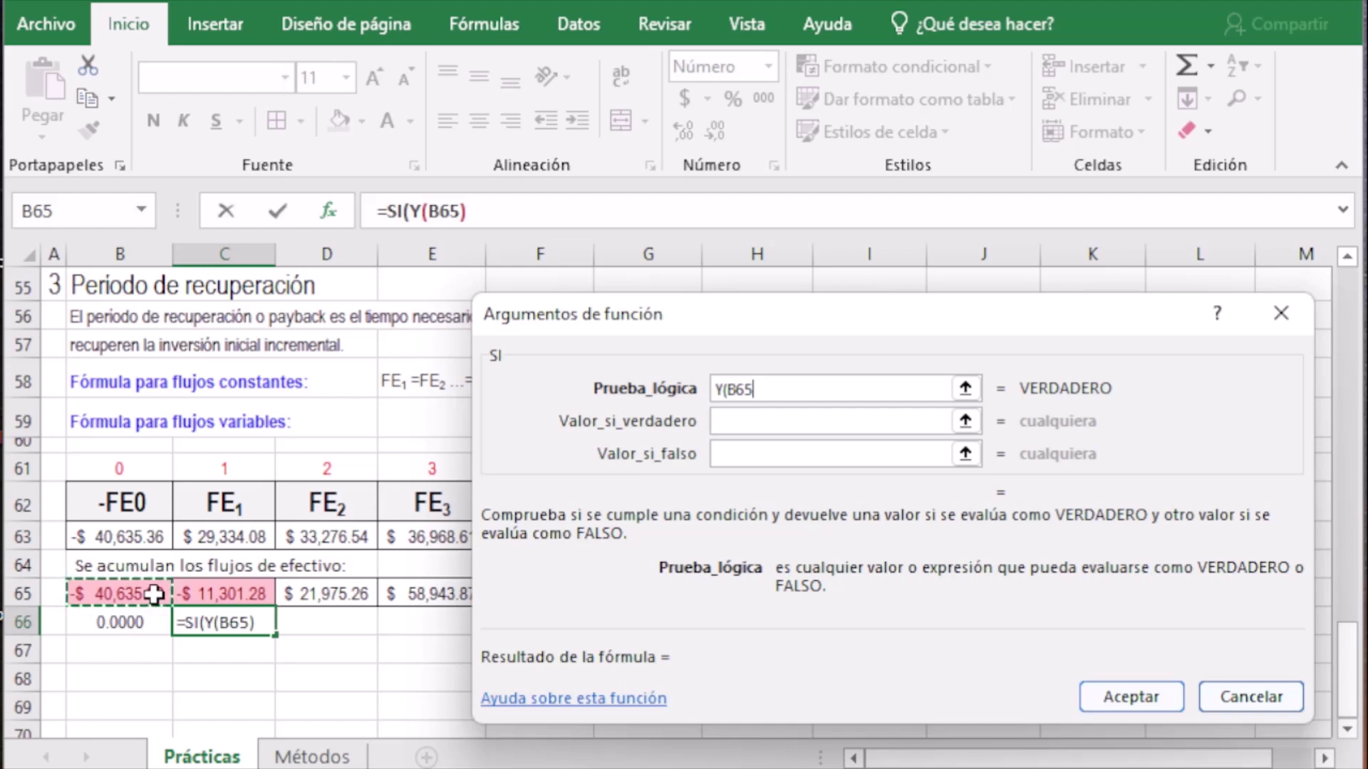
type("<")
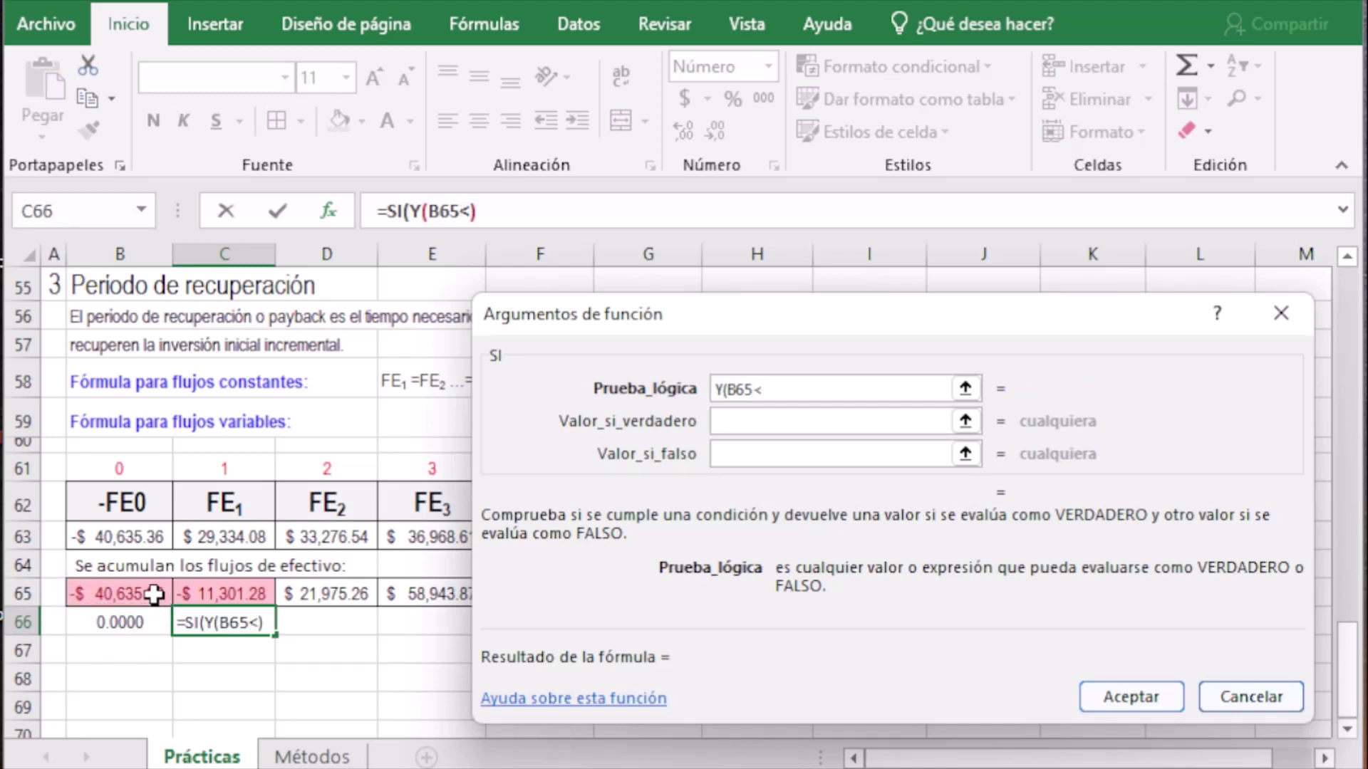
type("0")
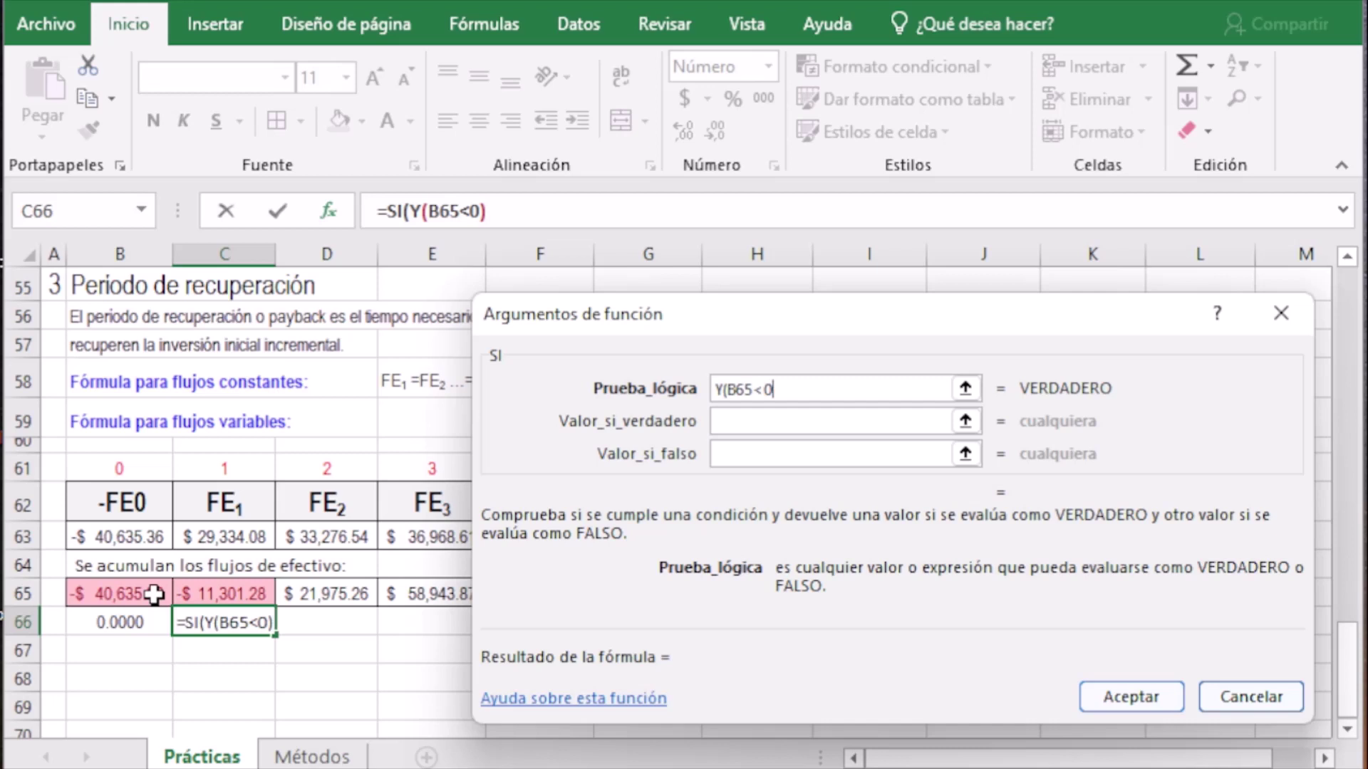
type(";")
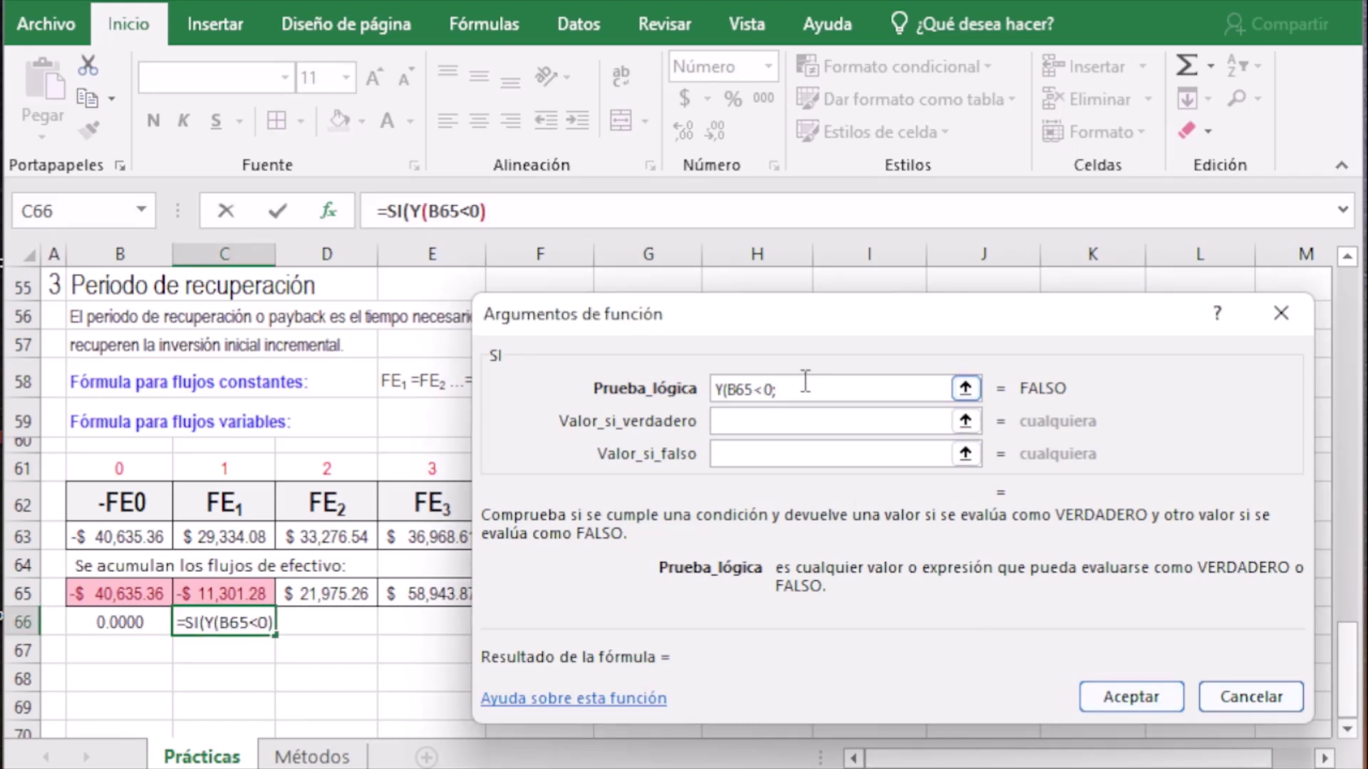
left_click(237, 594)
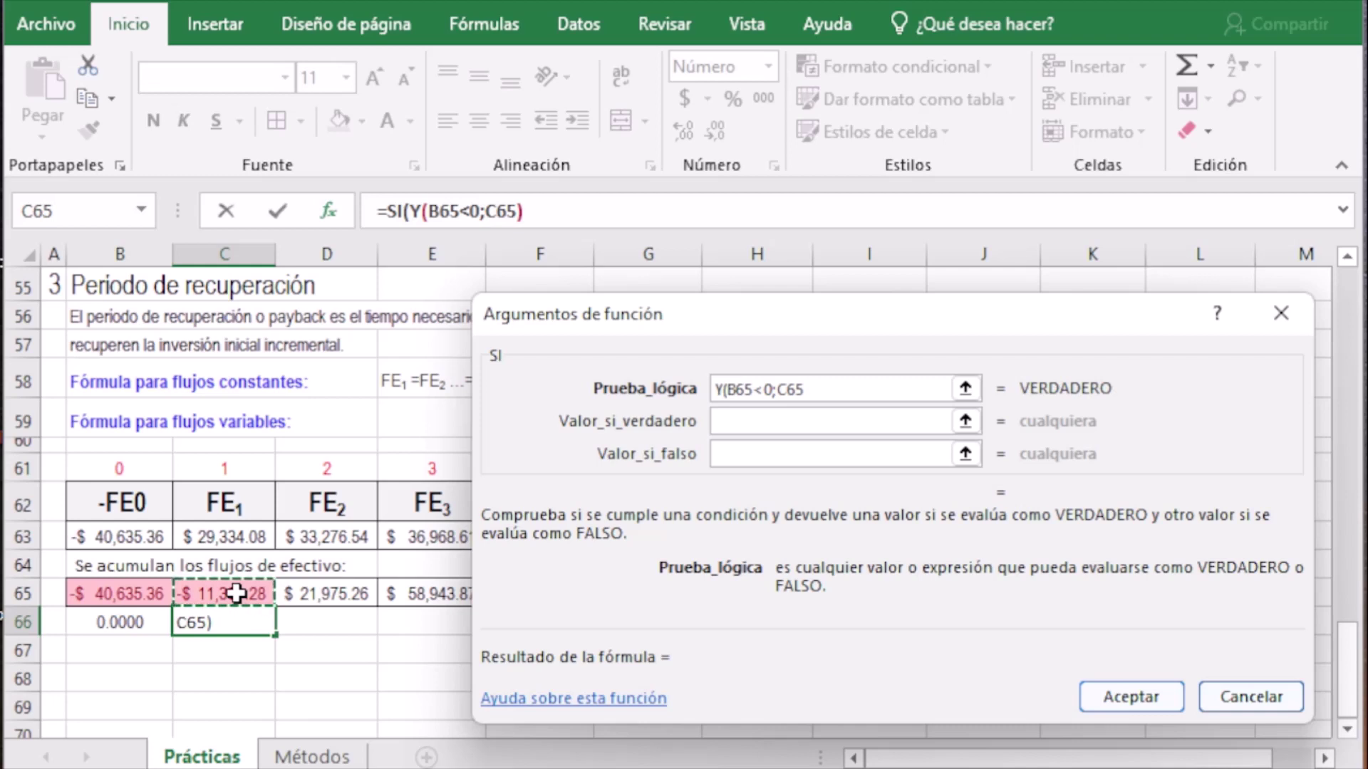
type(">")
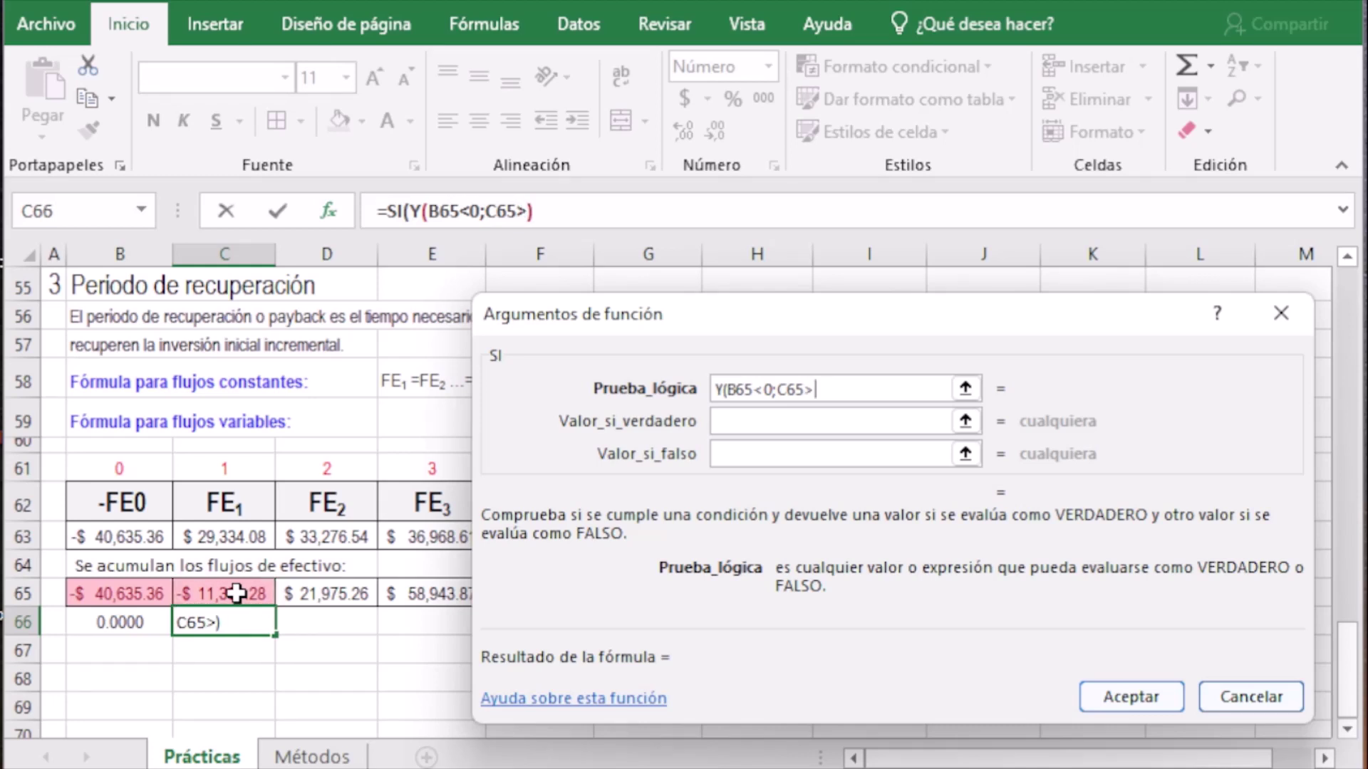
type("0)")
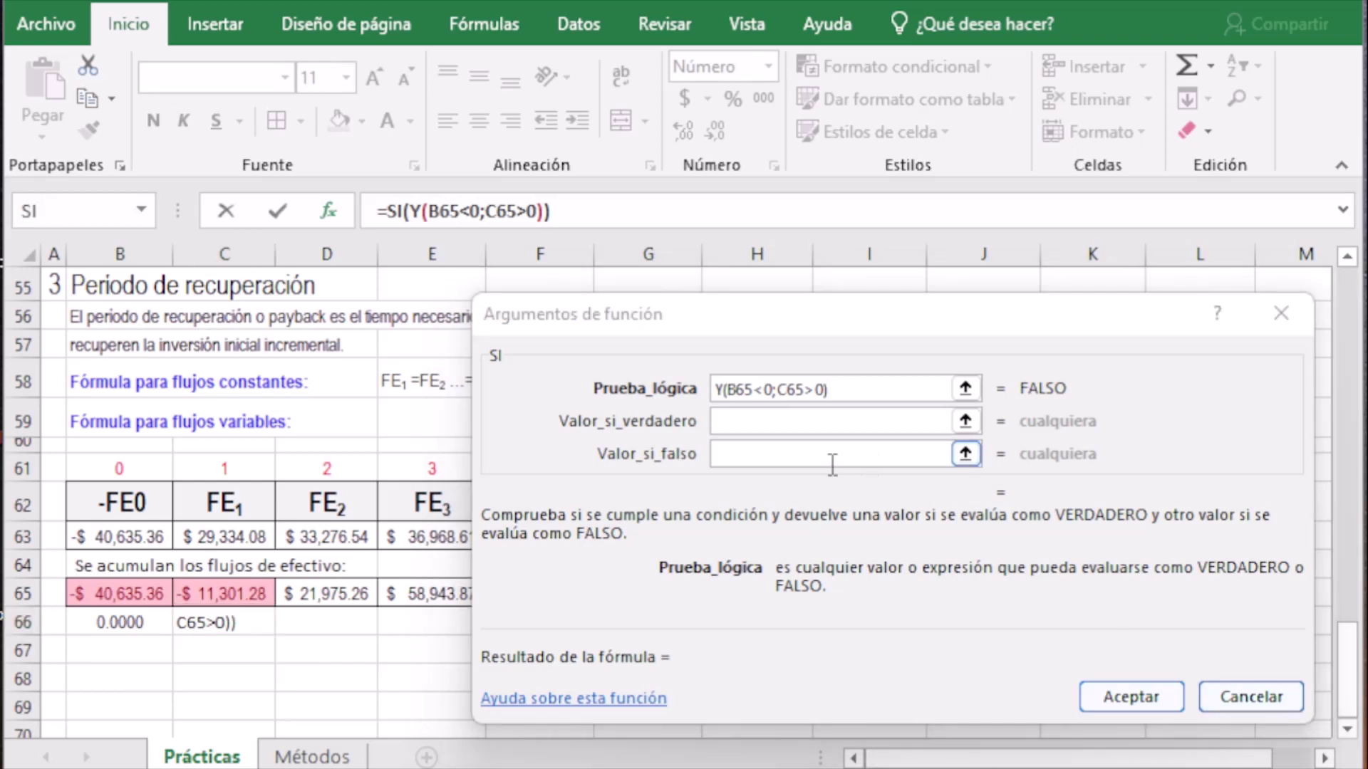
Set the value if true of the SI function in C66 to B61+(-B65/(C65-B65))
left_click(734, 424)
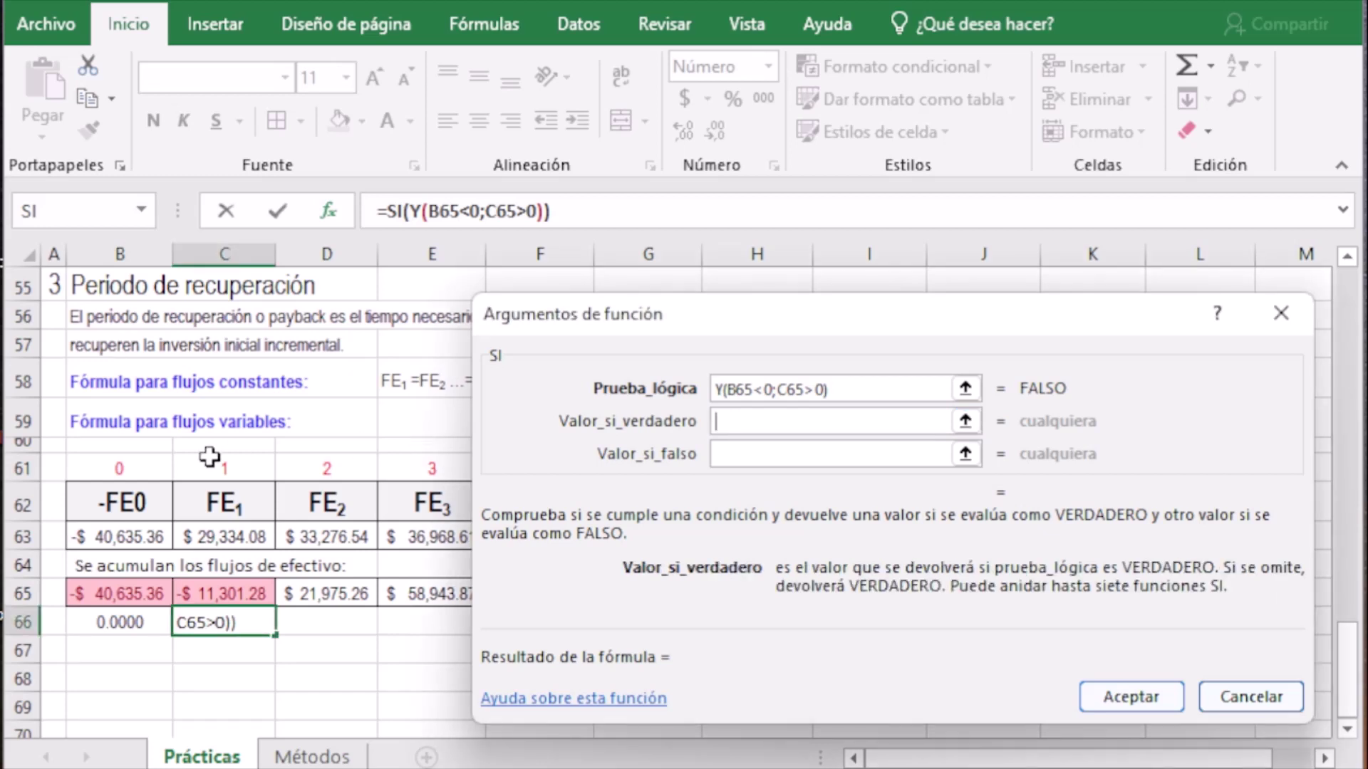
left_click(121, 465)
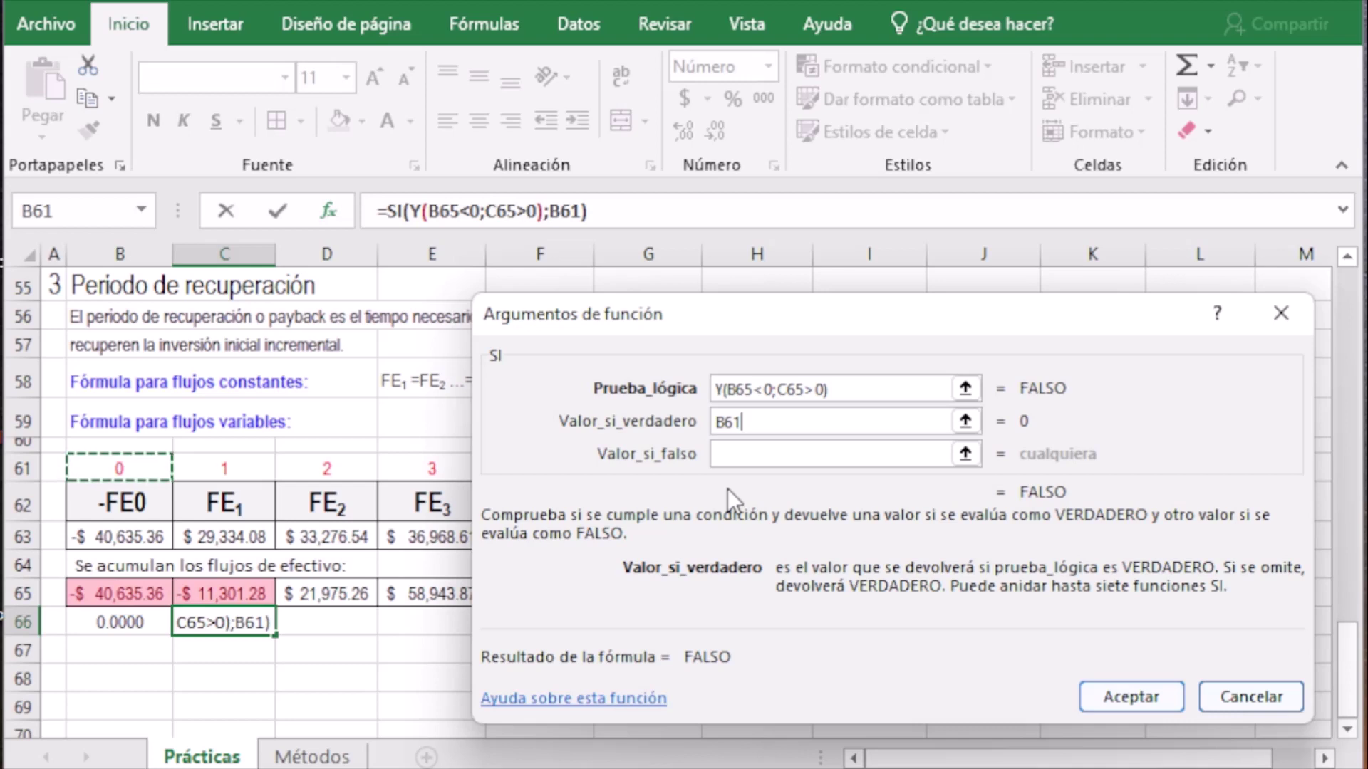
type("+")
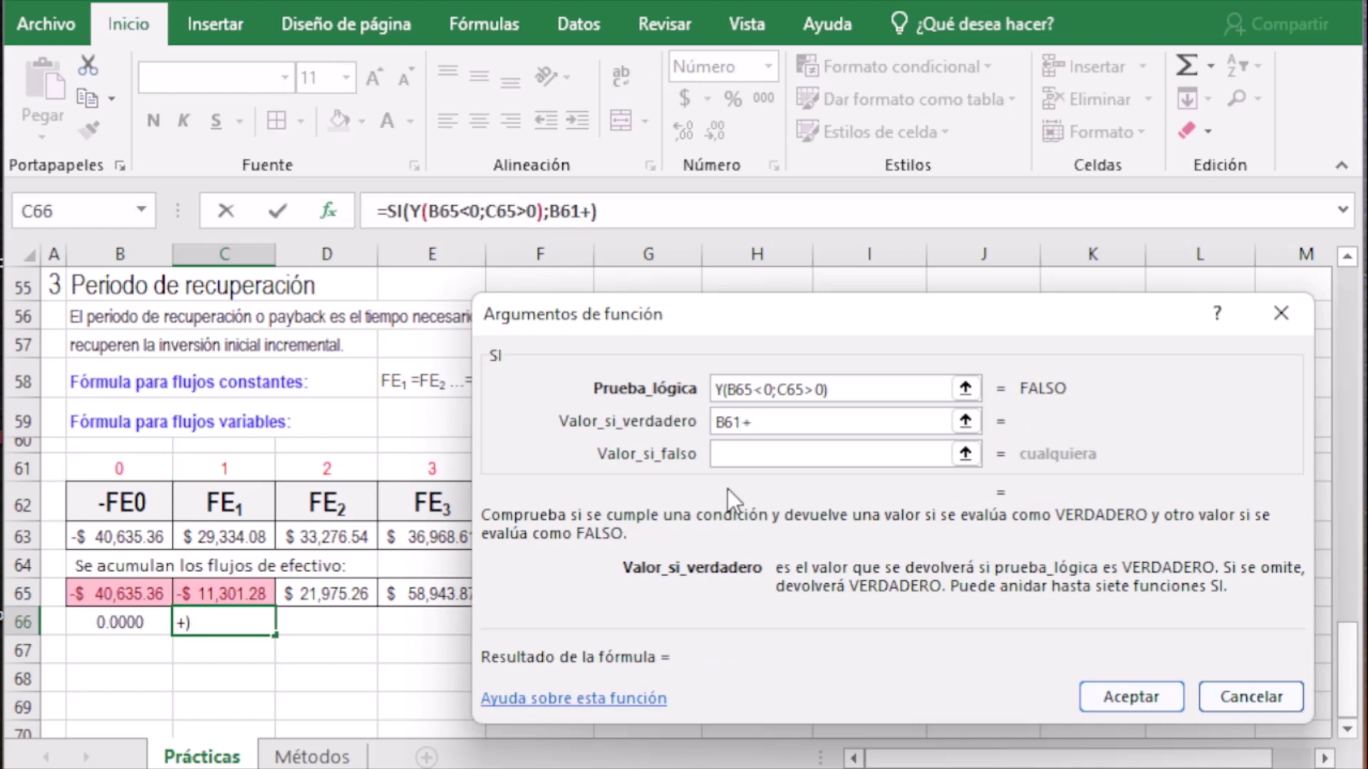
type("(-")
left_click(123, 596)
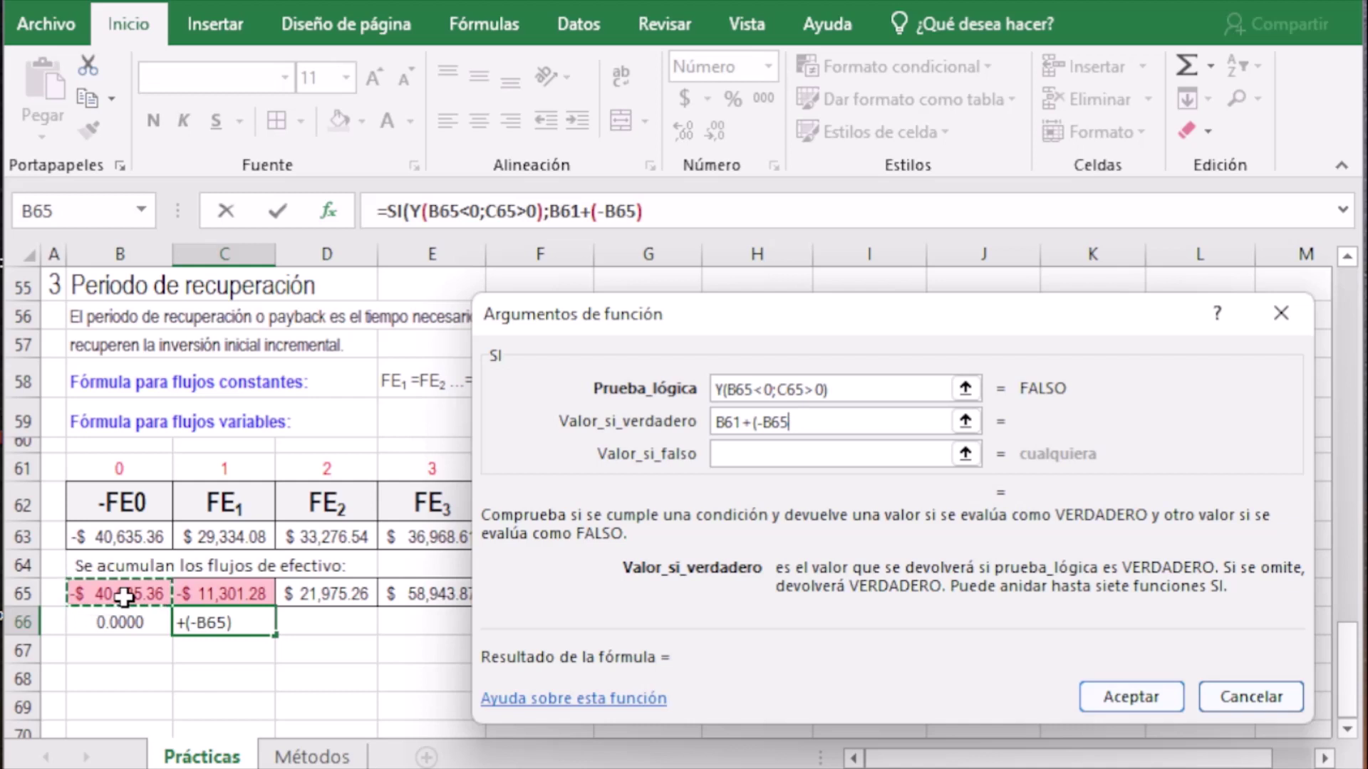
type("/")
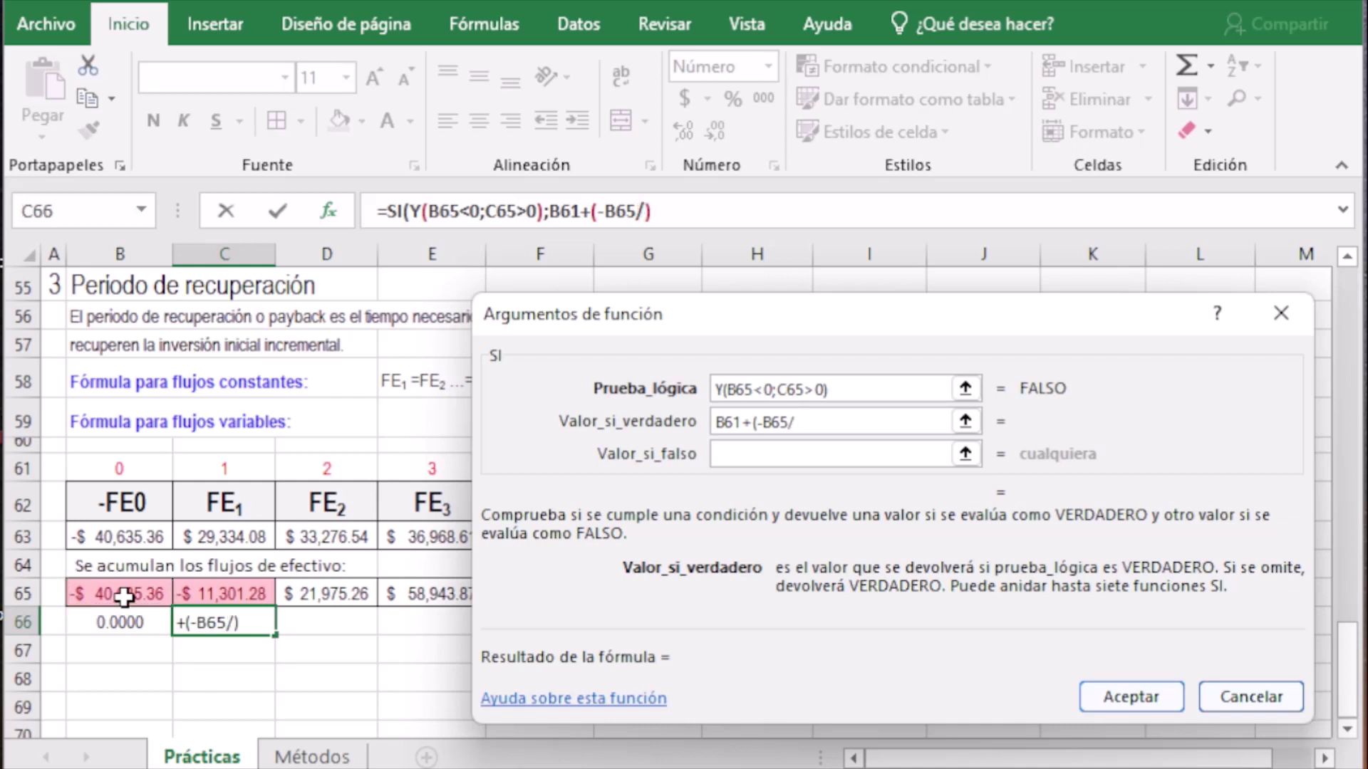
type("(")
left_click(211, 592)
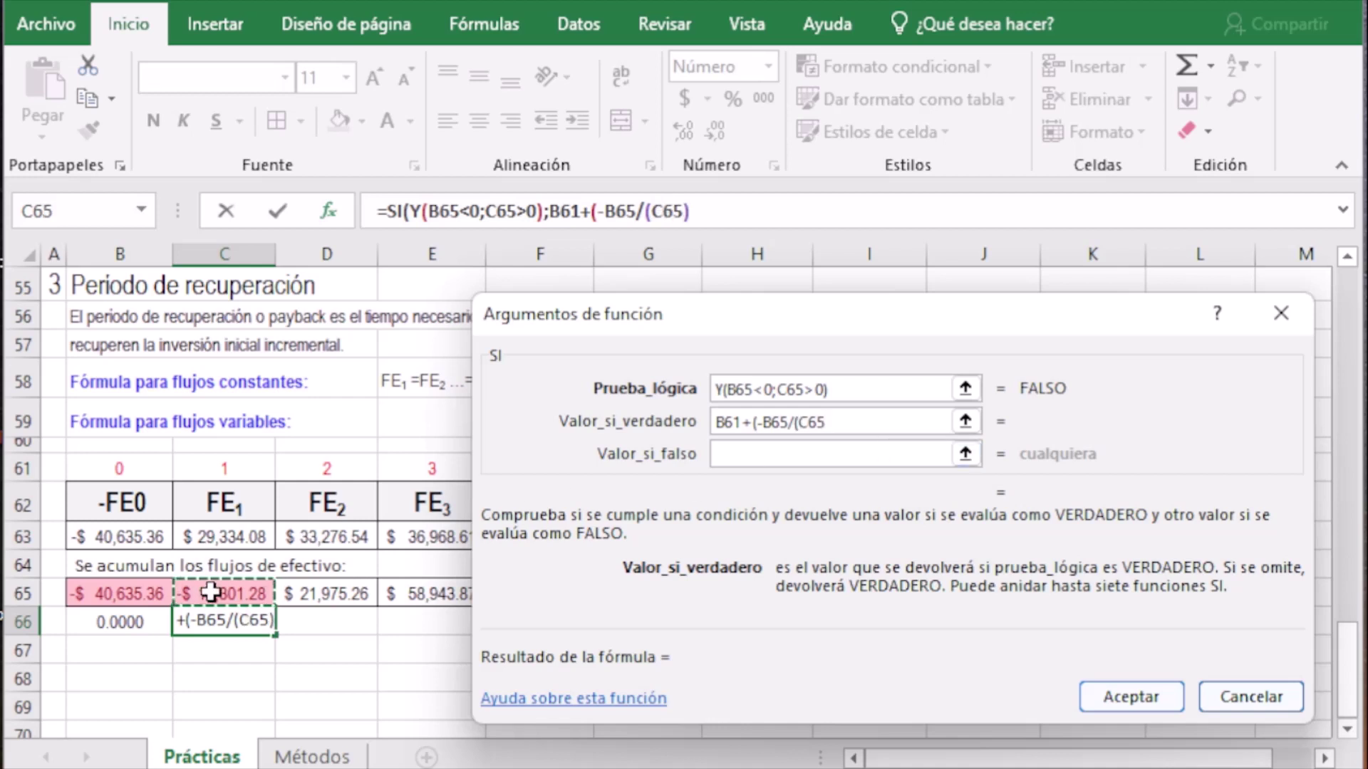
type("-")
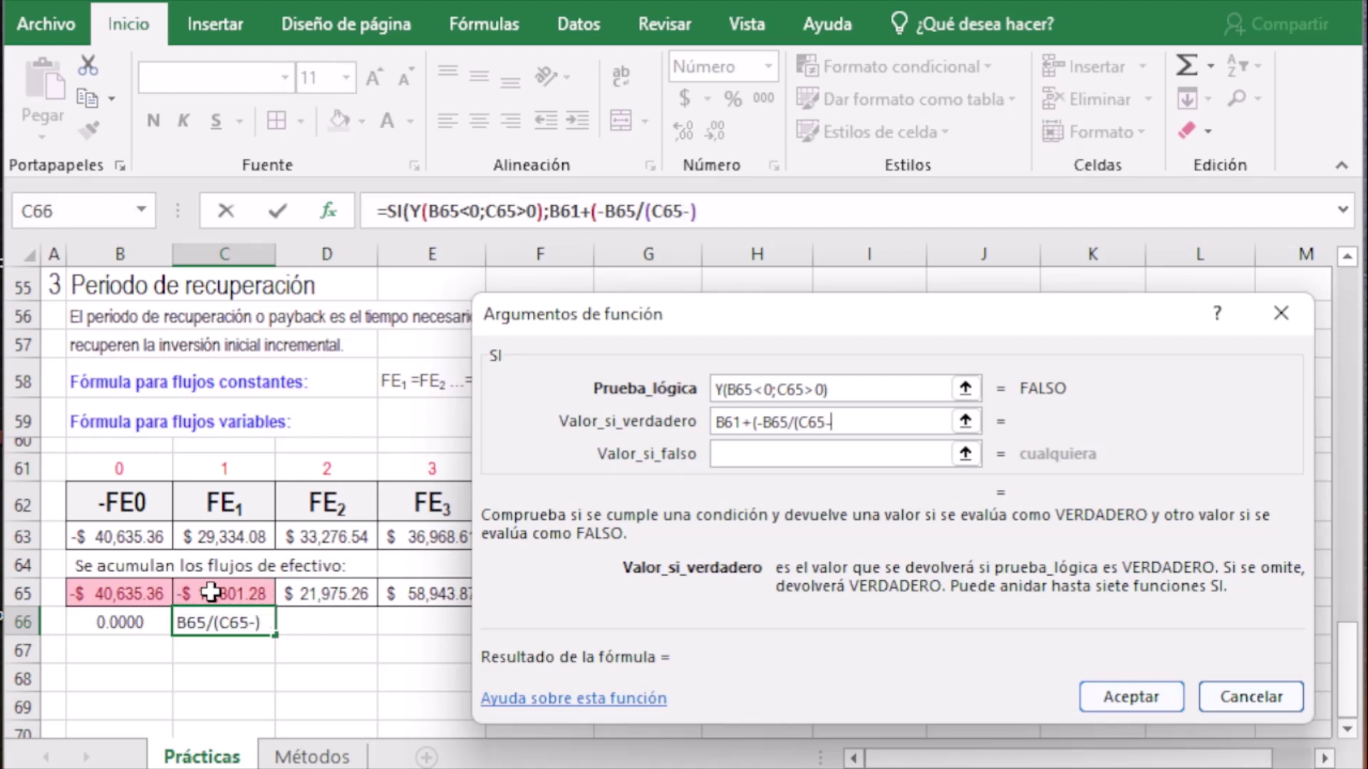
left_click(127, 593)
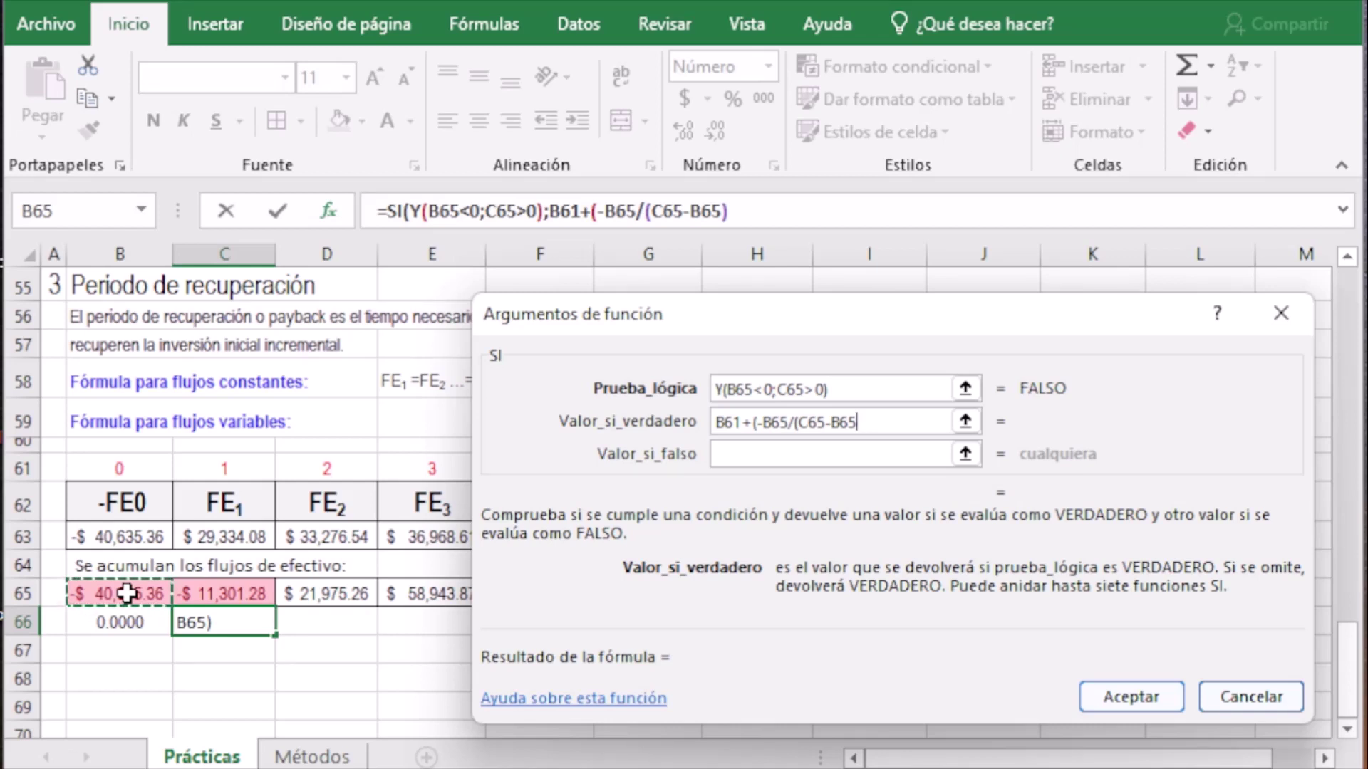
left_click(892, 421)
type(")")
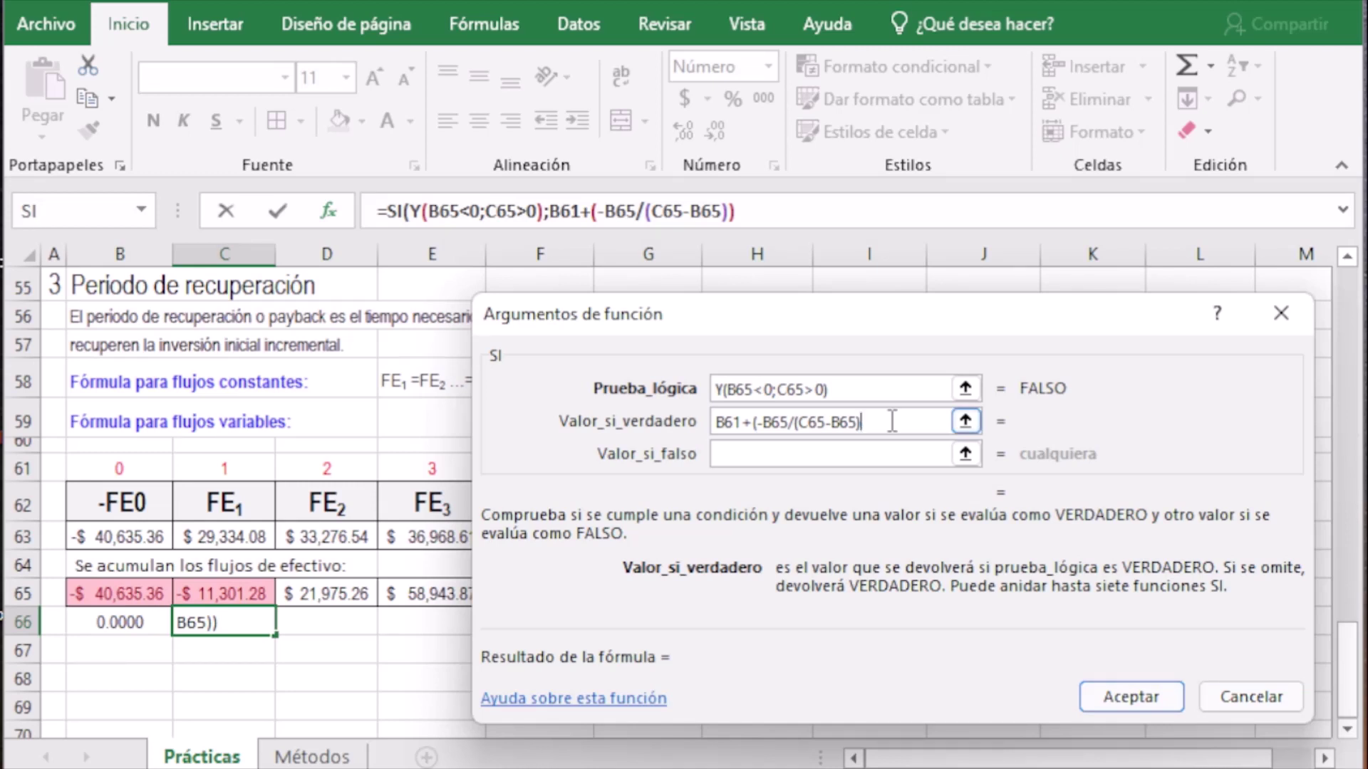
type(")")
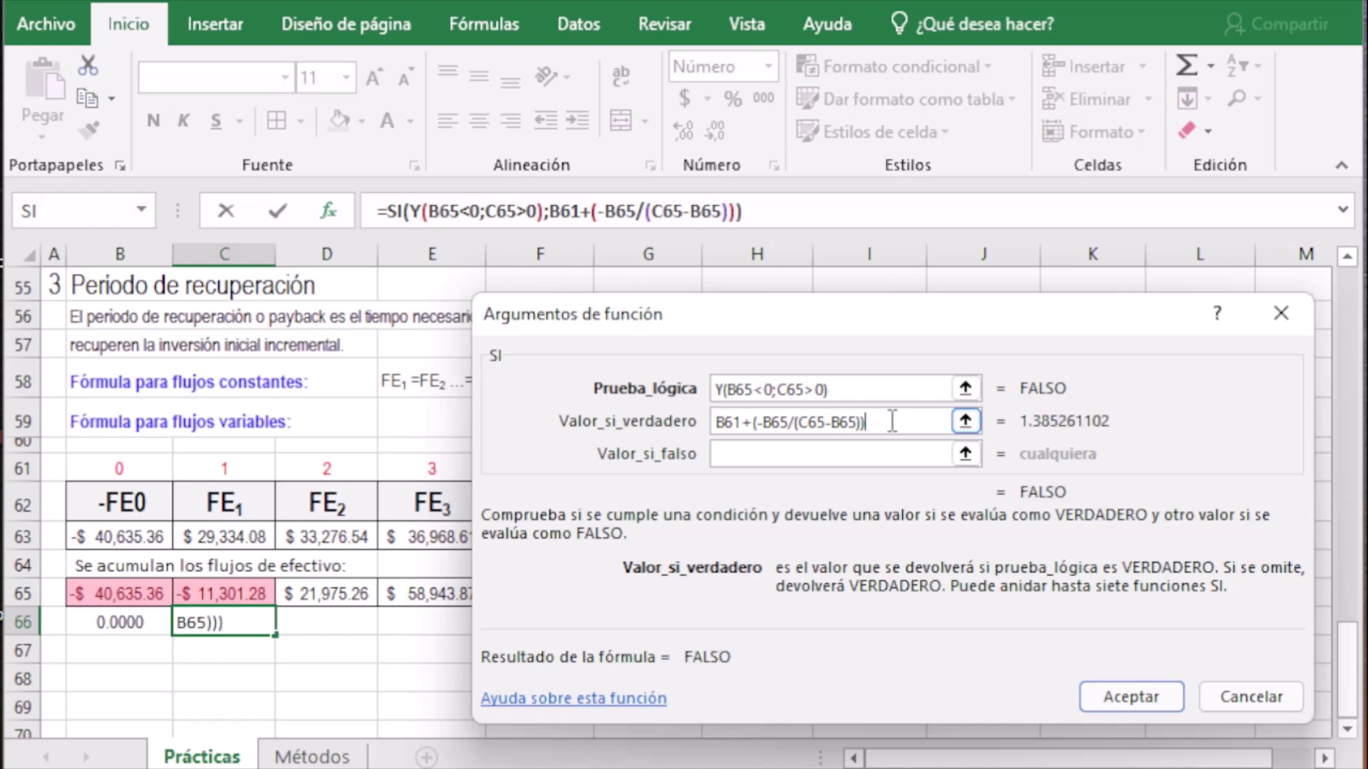
Set the value if false to 0 and complete the SI function in C66
left_click(743, 454)
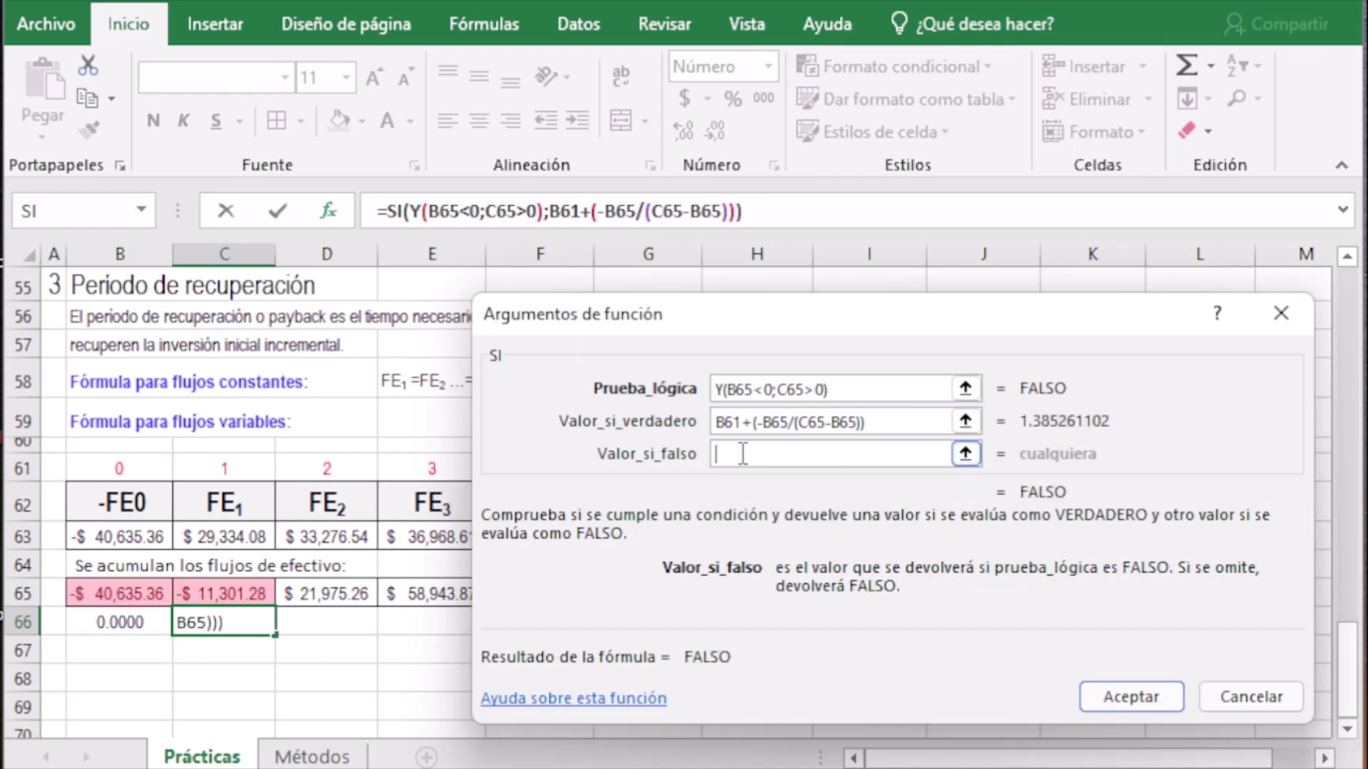
type("0")
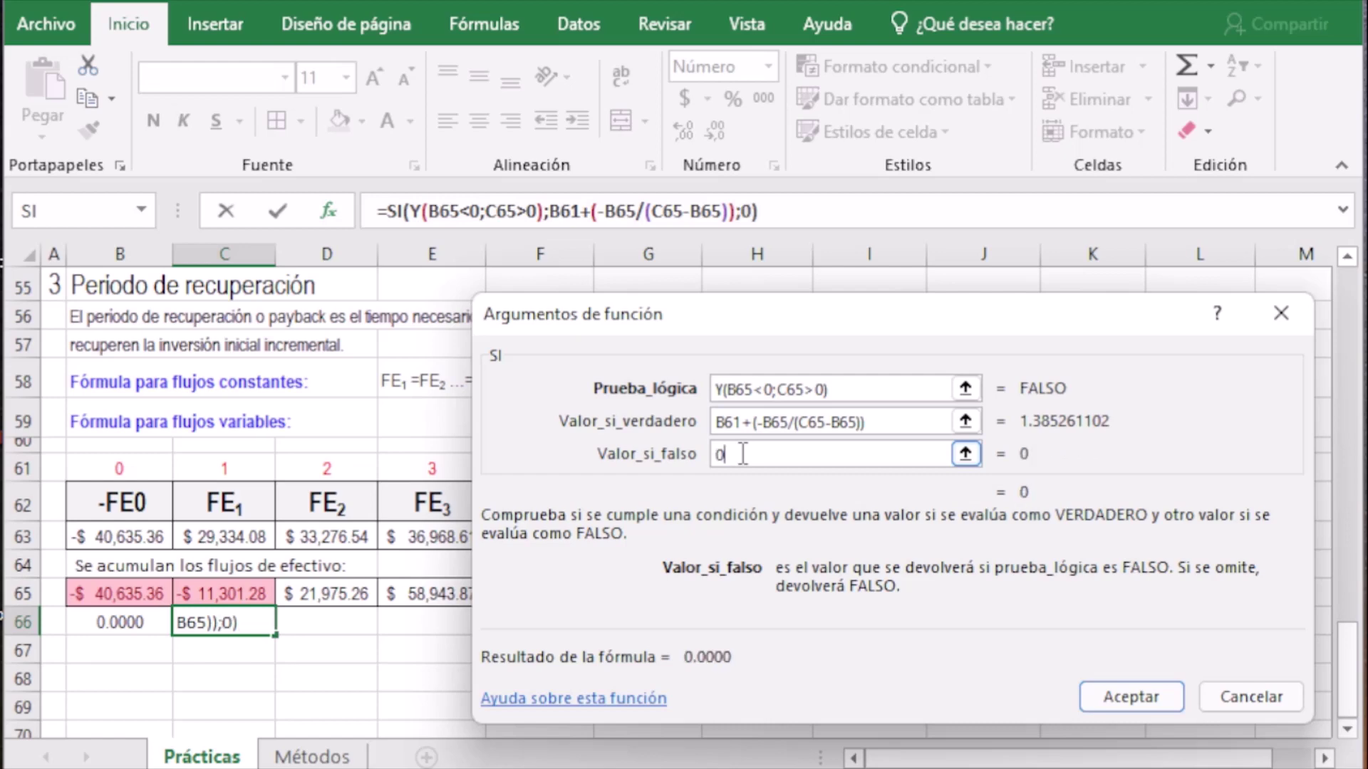
key("Return")
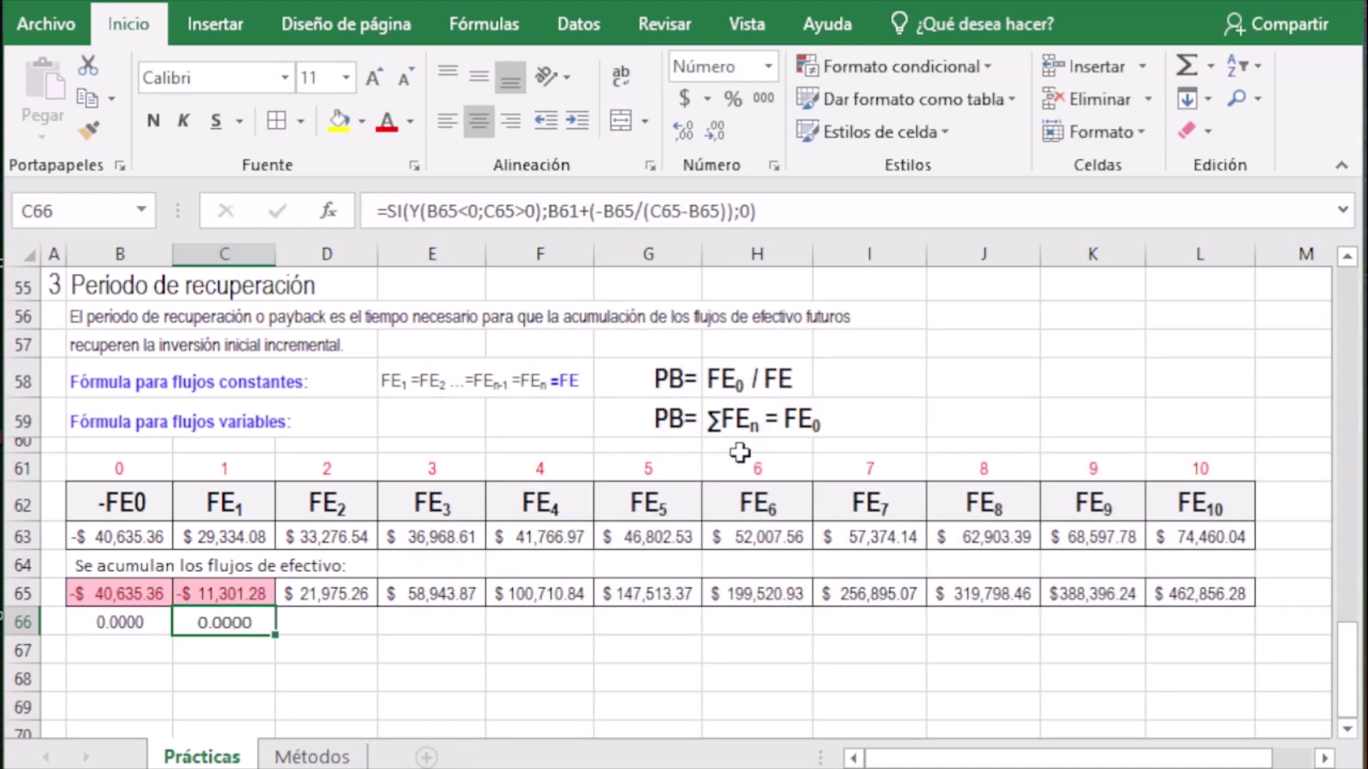
Fill the formula from C66 across the row to L66
left_click(345, 671)
left_click(258, 624)
left_click_drag(275, 641, 1254, 641)
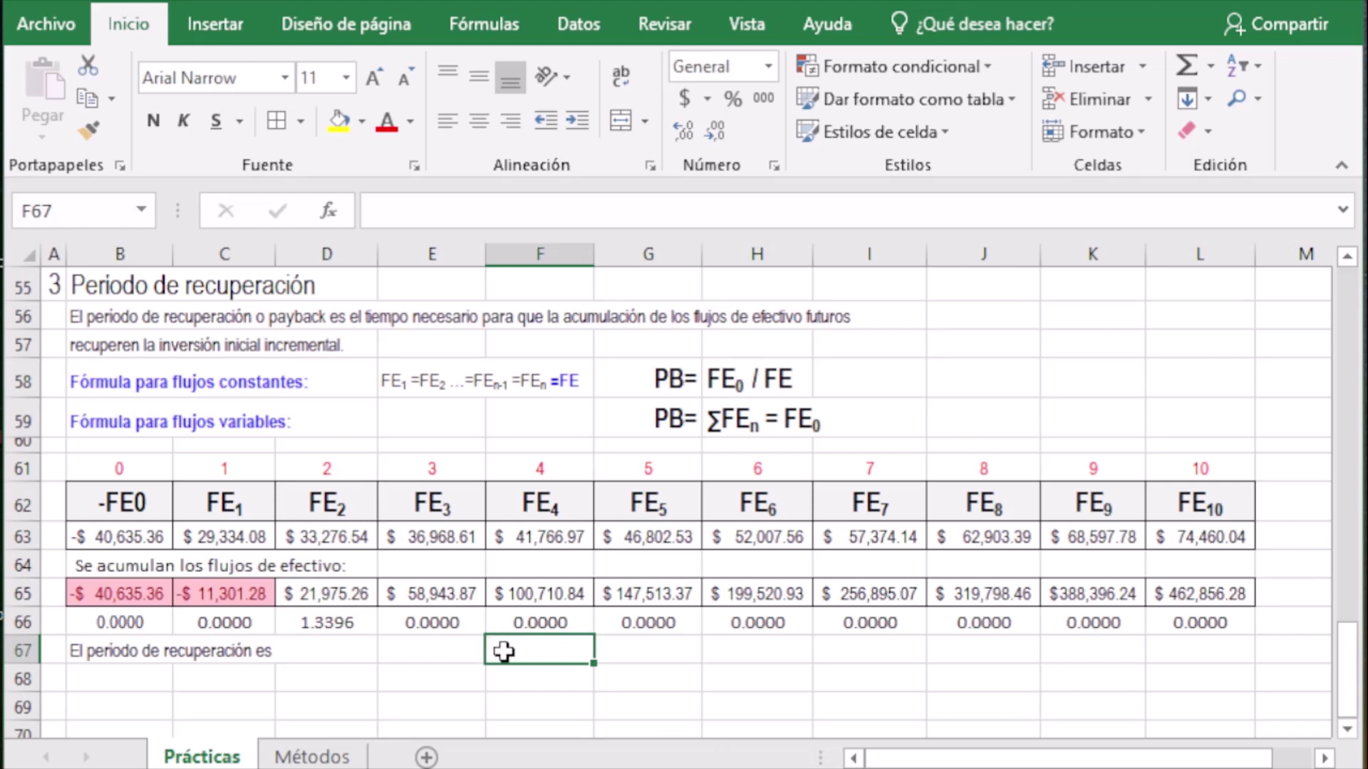
Sum B66:L66 with SUMA in F67, on the row labelled "El período de recuperación es"
left_click(1186, 66)
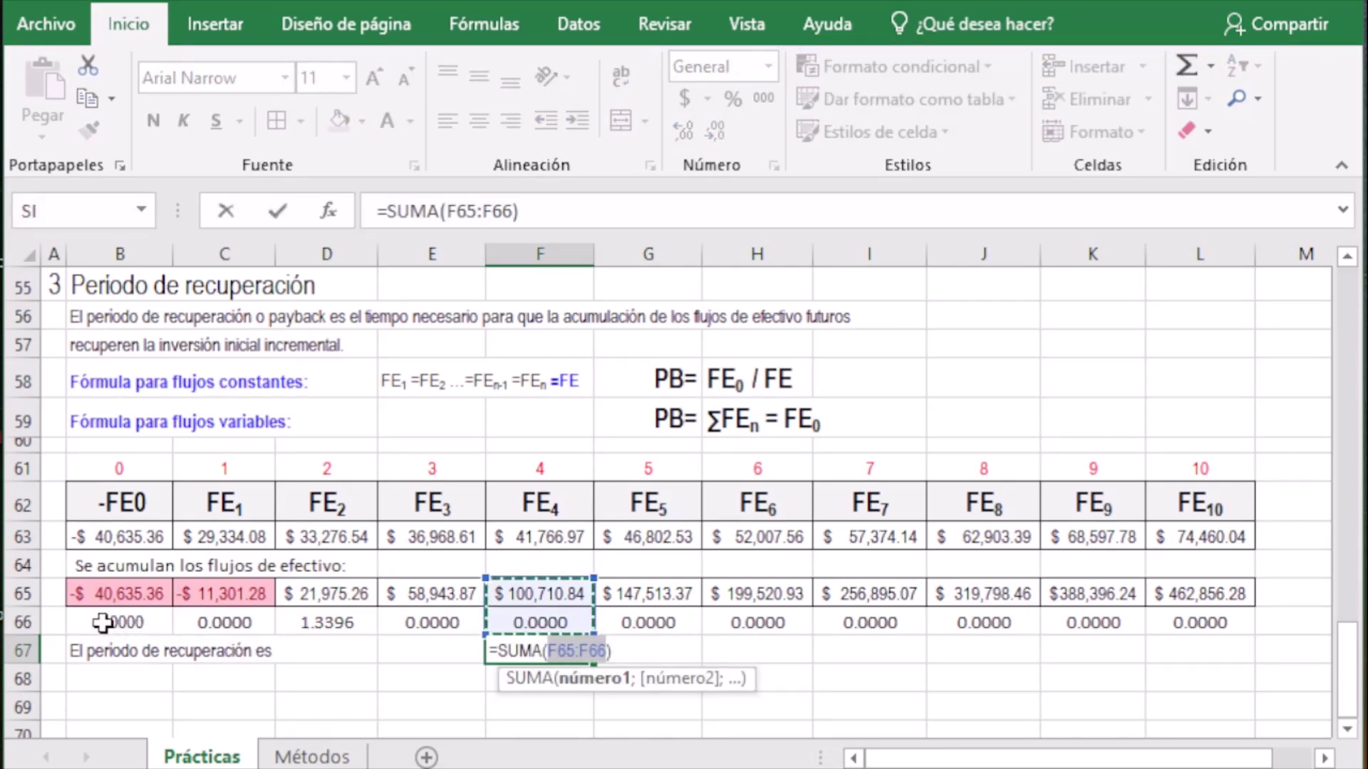
left_click_drag(107, 620, 1195, 630)
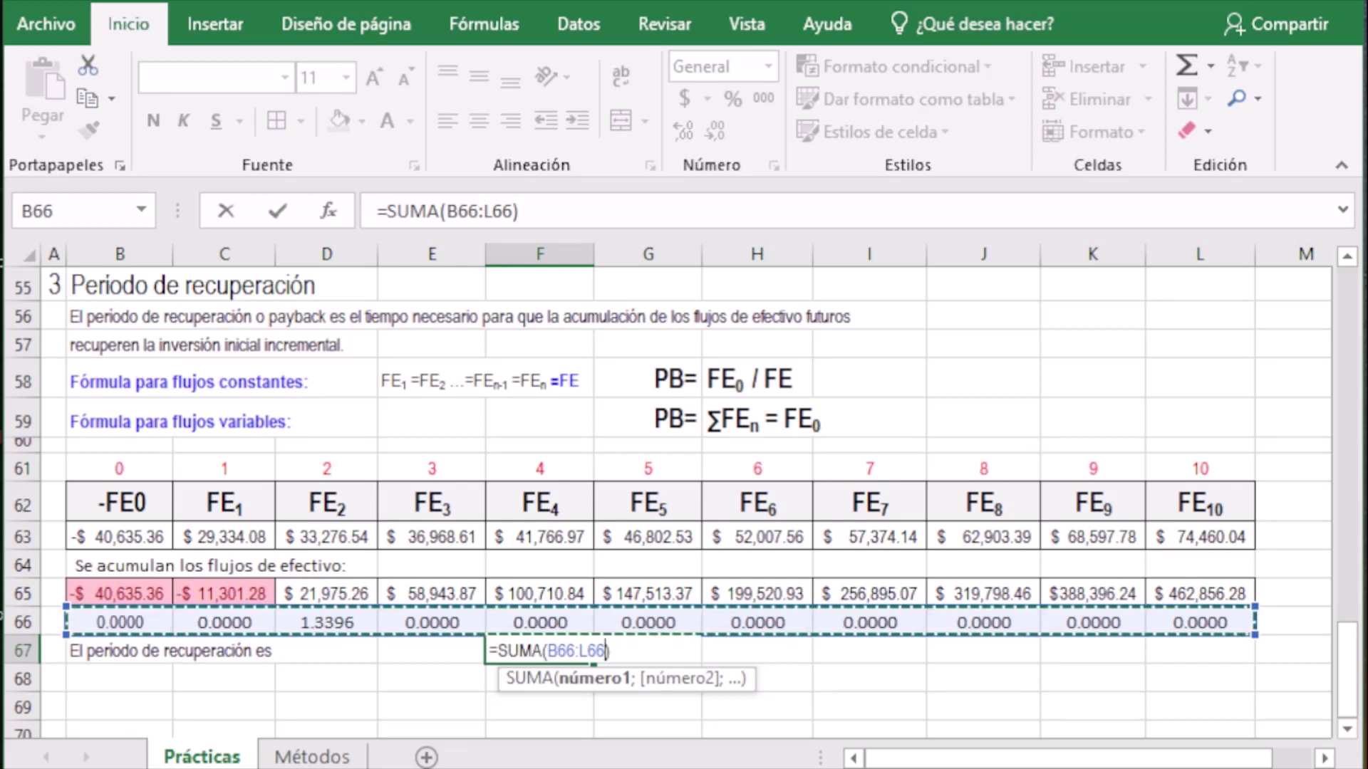
key("Return")
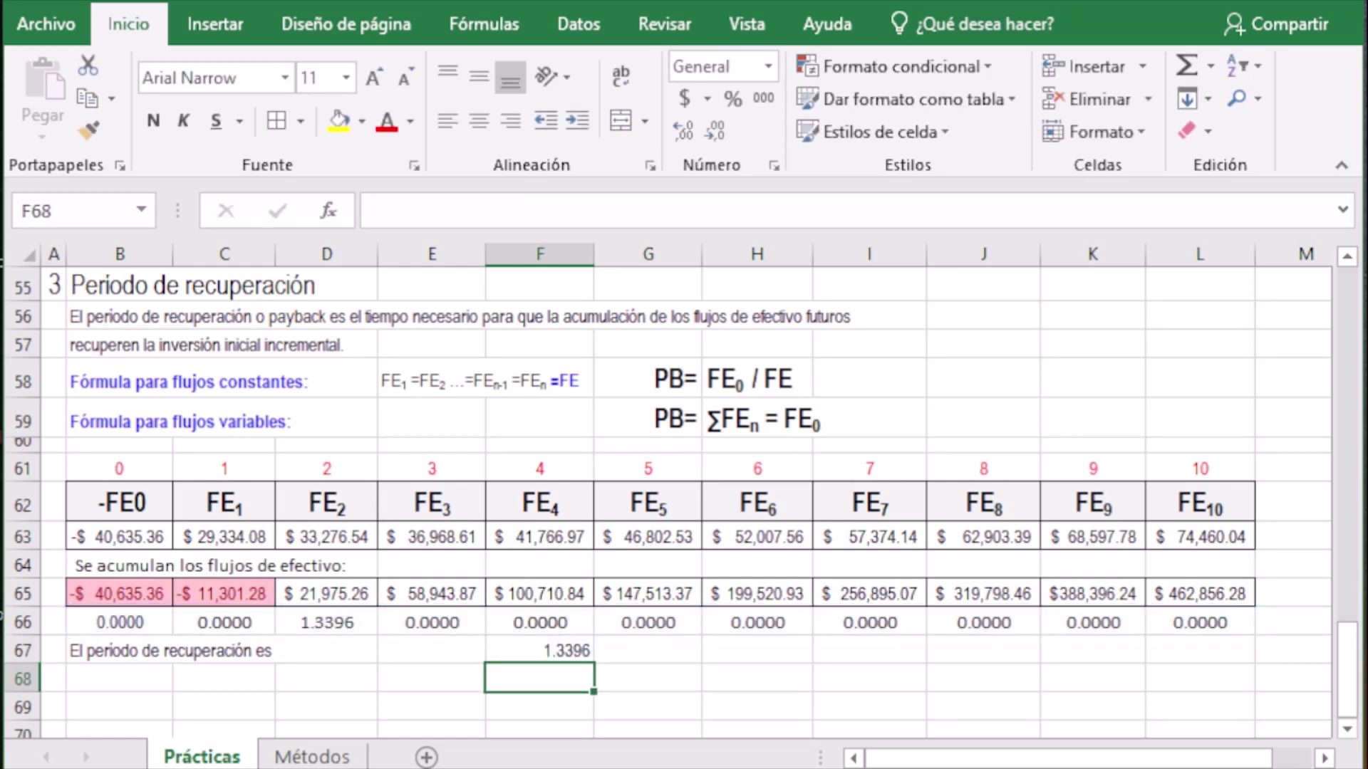
Center the recovery period in F67 and display it with two decimals
left_click(554, 650)
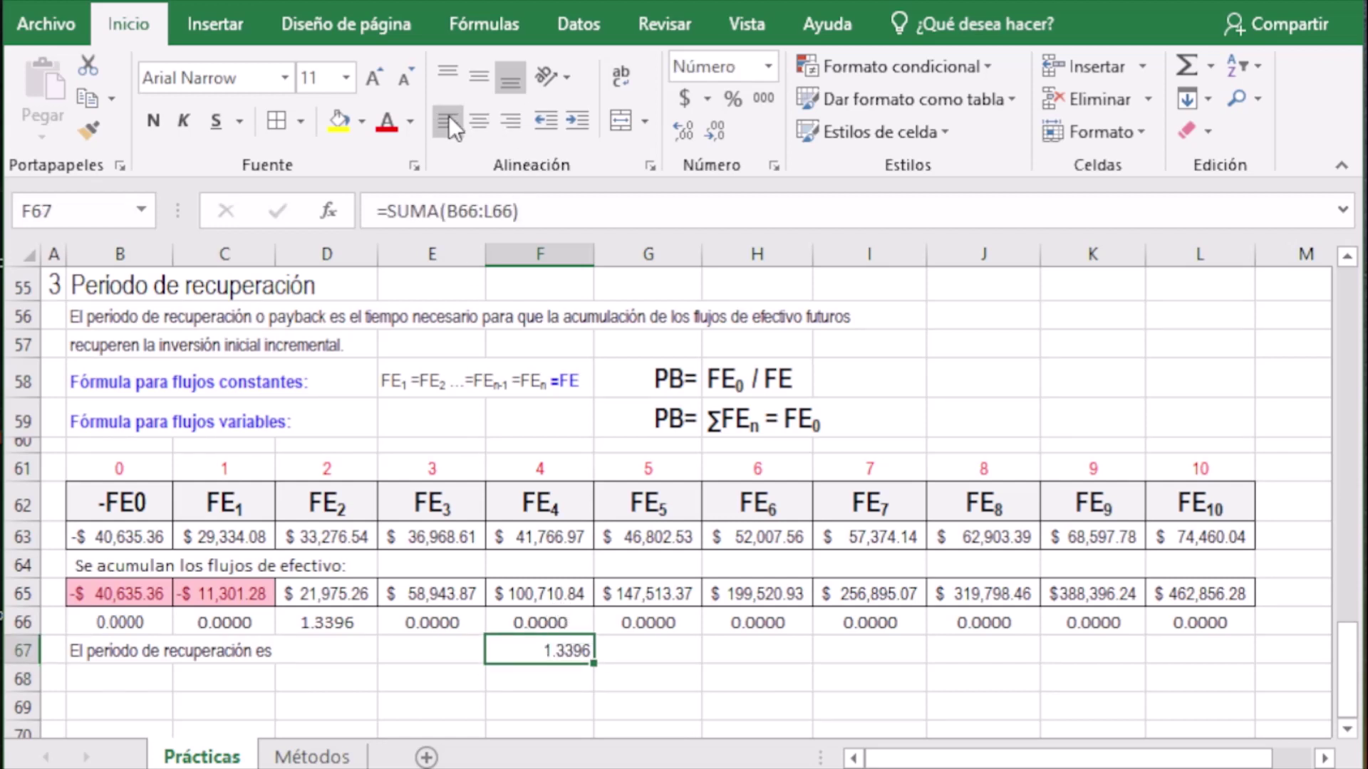
left_click(481, 121)
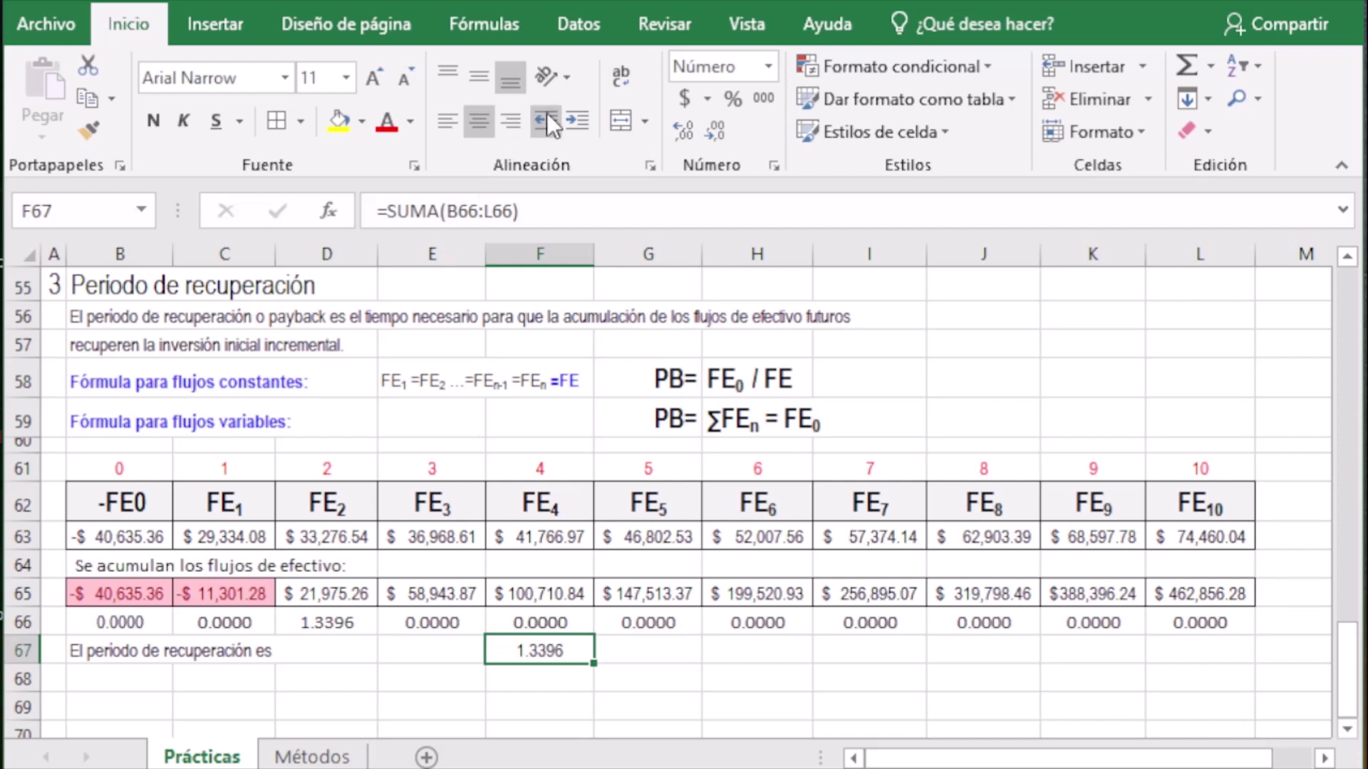
left_click(682, 131)
left_click(712, 124)
left_click(712, 124)
left_click(711, 124)
key("alt+Tab")
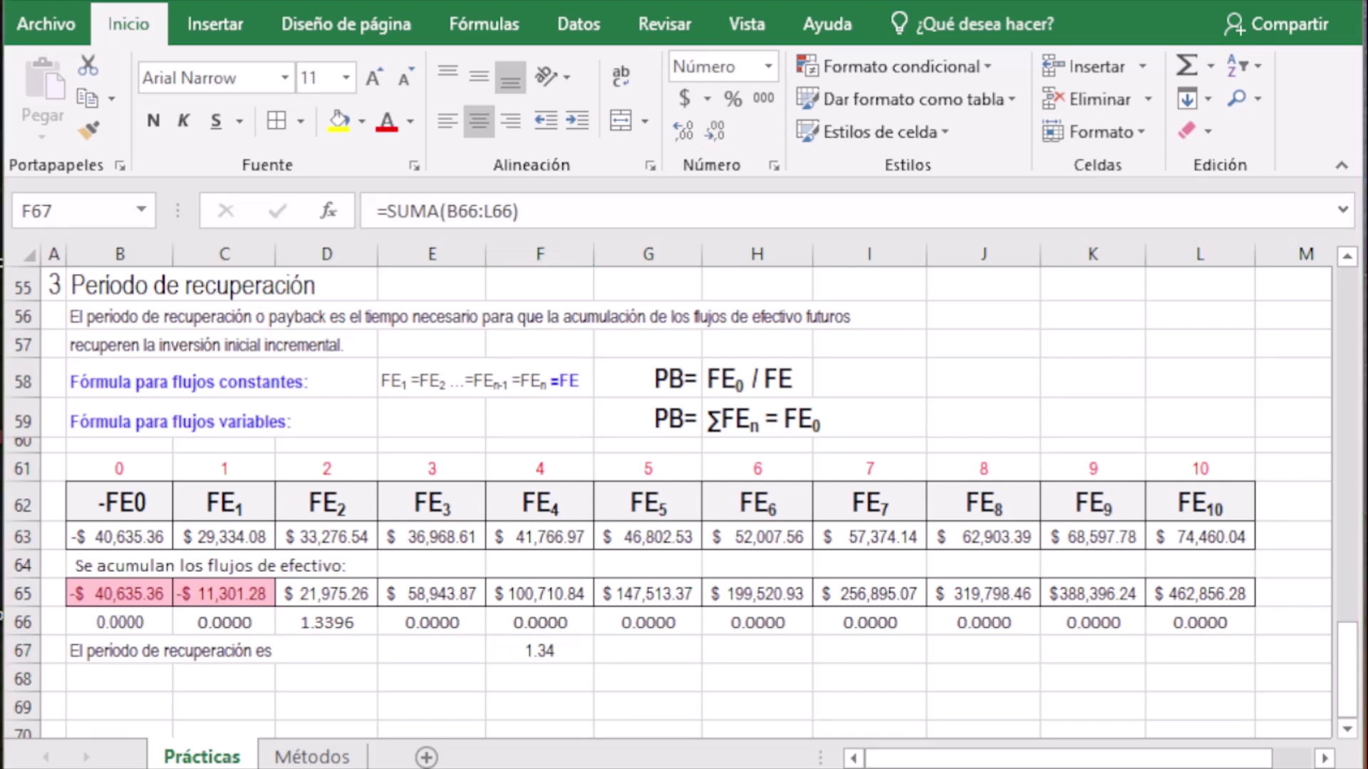
key("alt+Tab")
Insert the ENTERO function in F68 to extract the whole part of the recovery period in F67
left_click(552, 677)
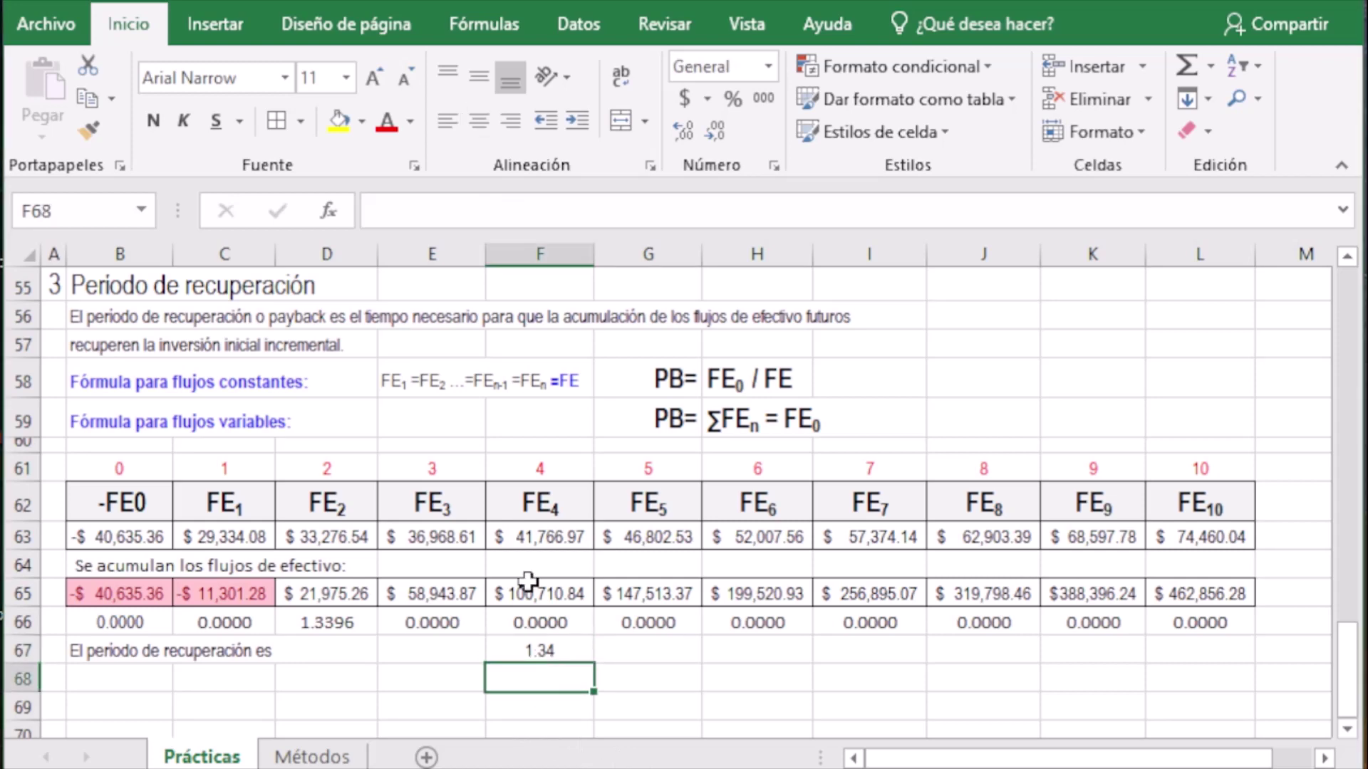
left_click(327, 211)
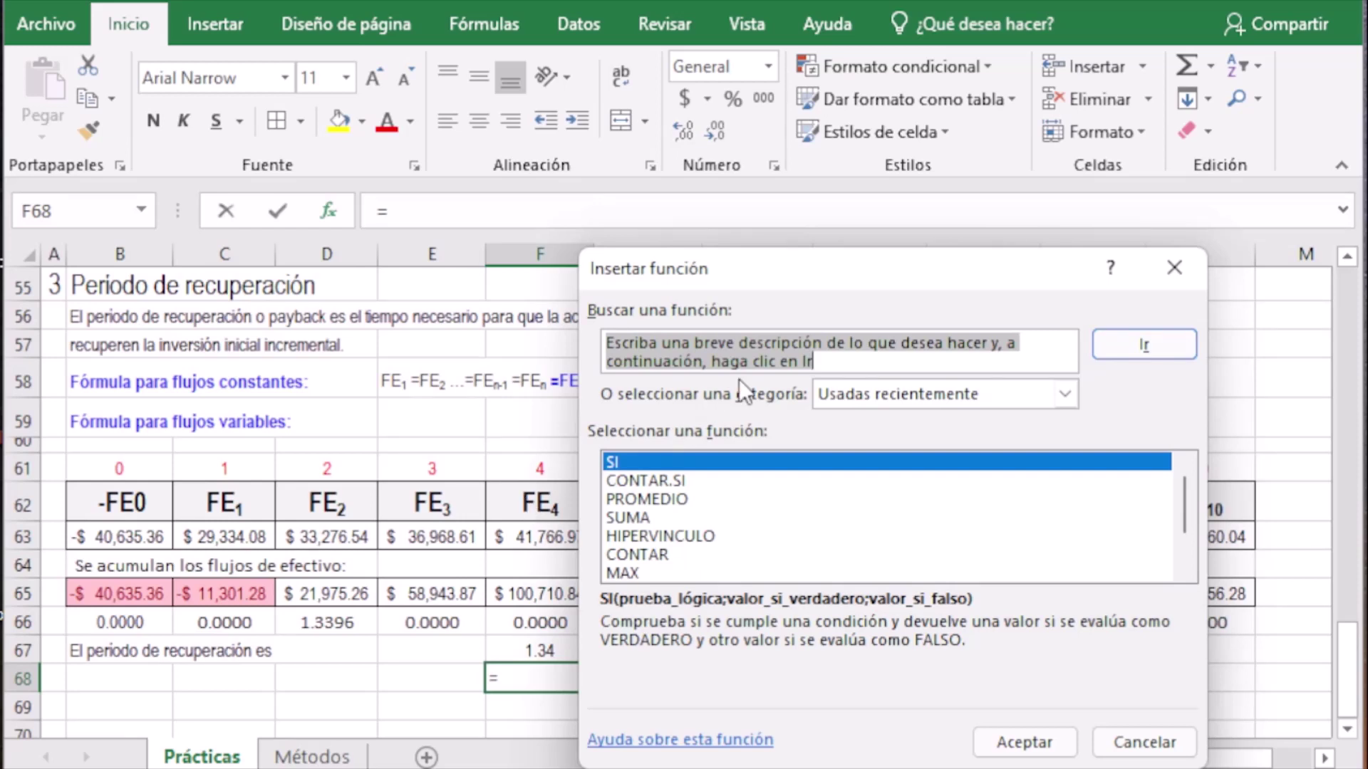
type("entero")
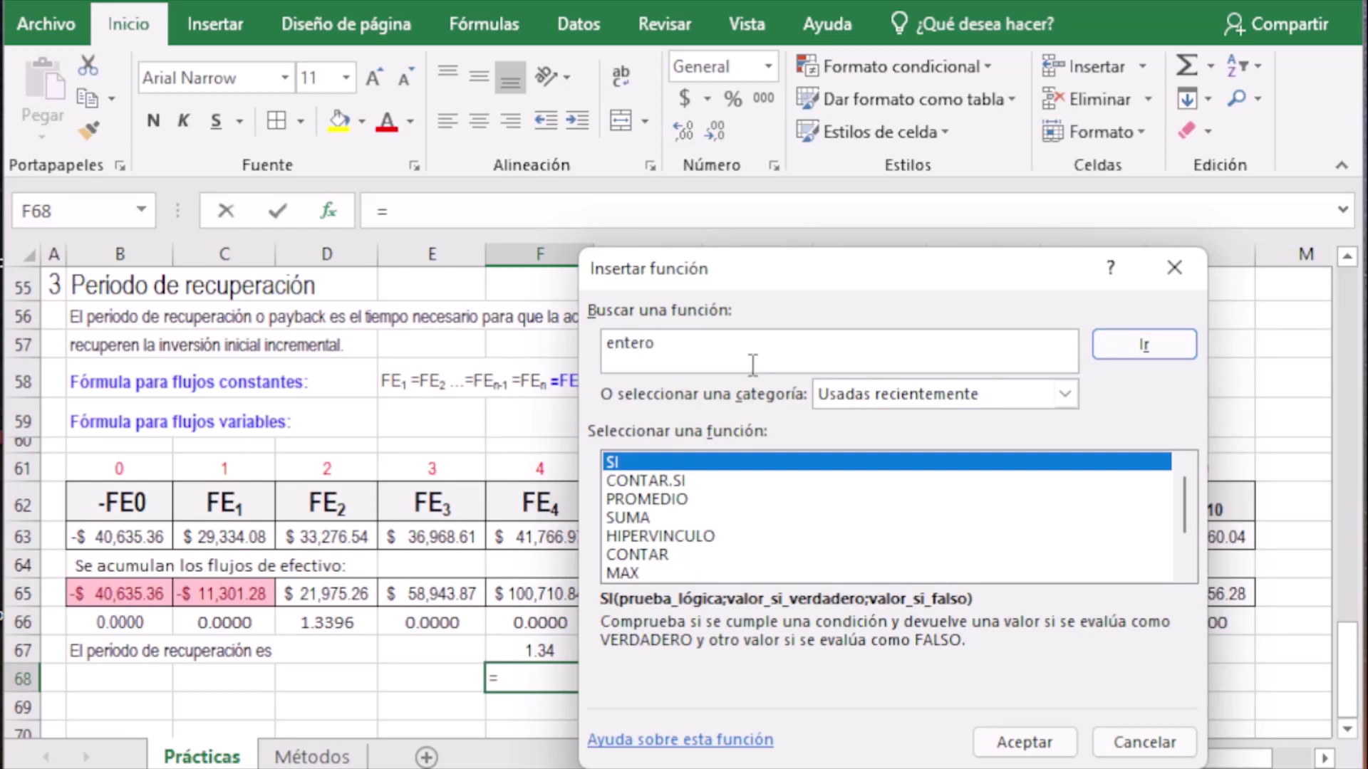
left_click(1108, 345)
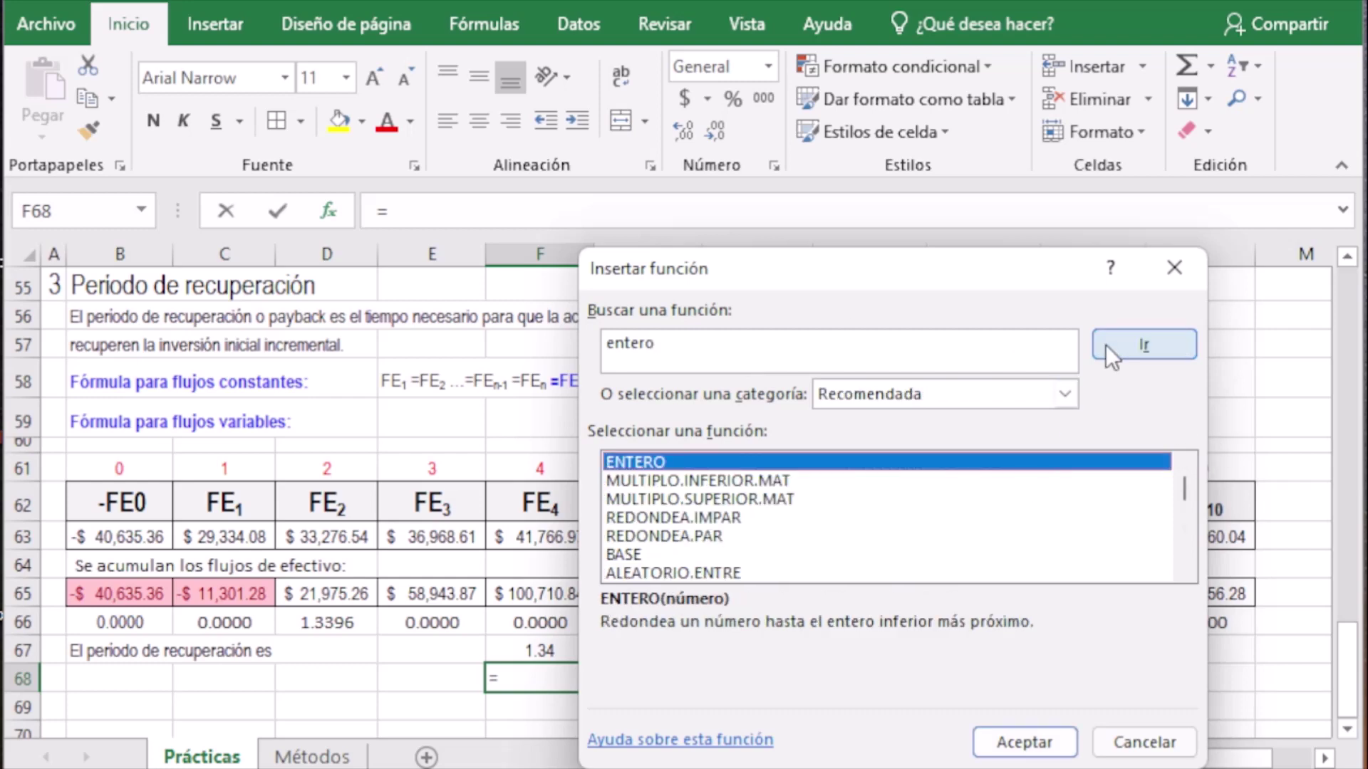
left_click(1026, 742)
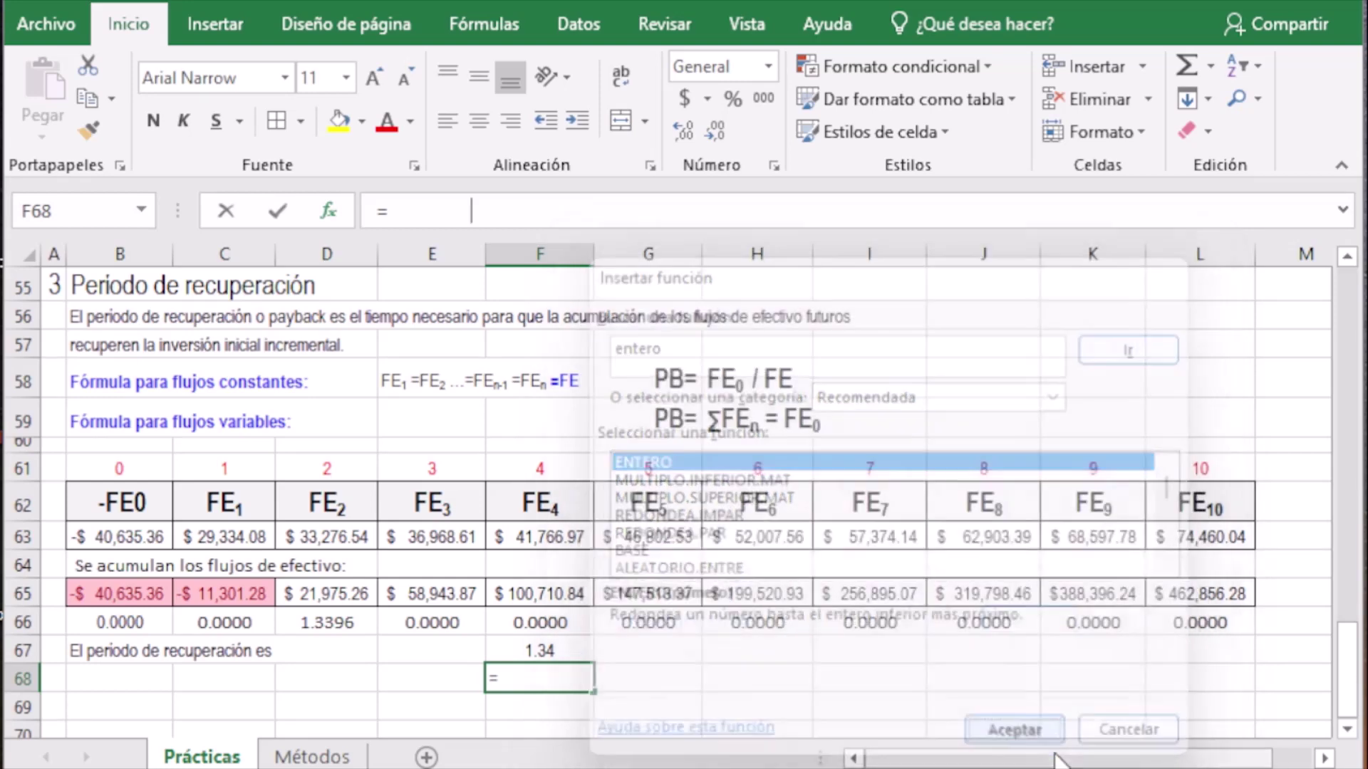
left_click_drag(831, 366, 984, 476)
left_click(579, 649)
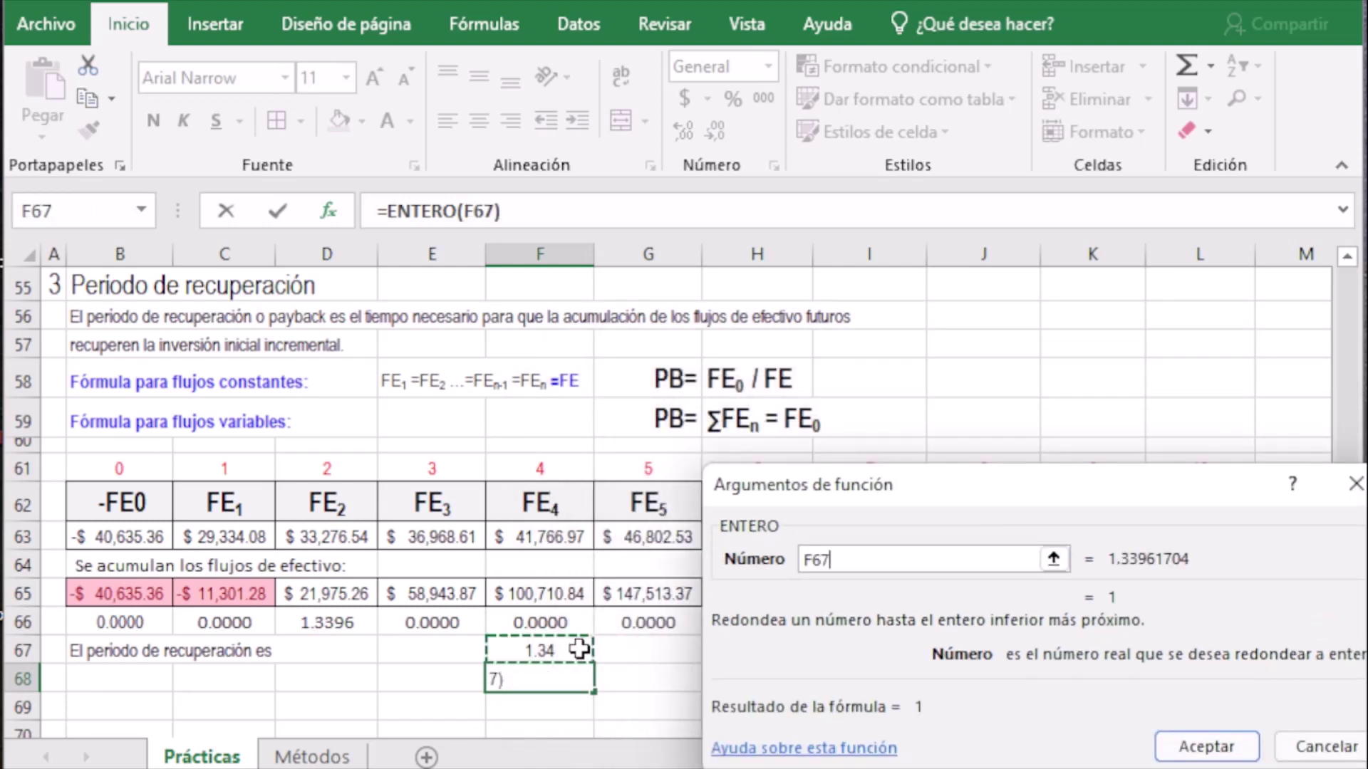
left_click(1245, 747)
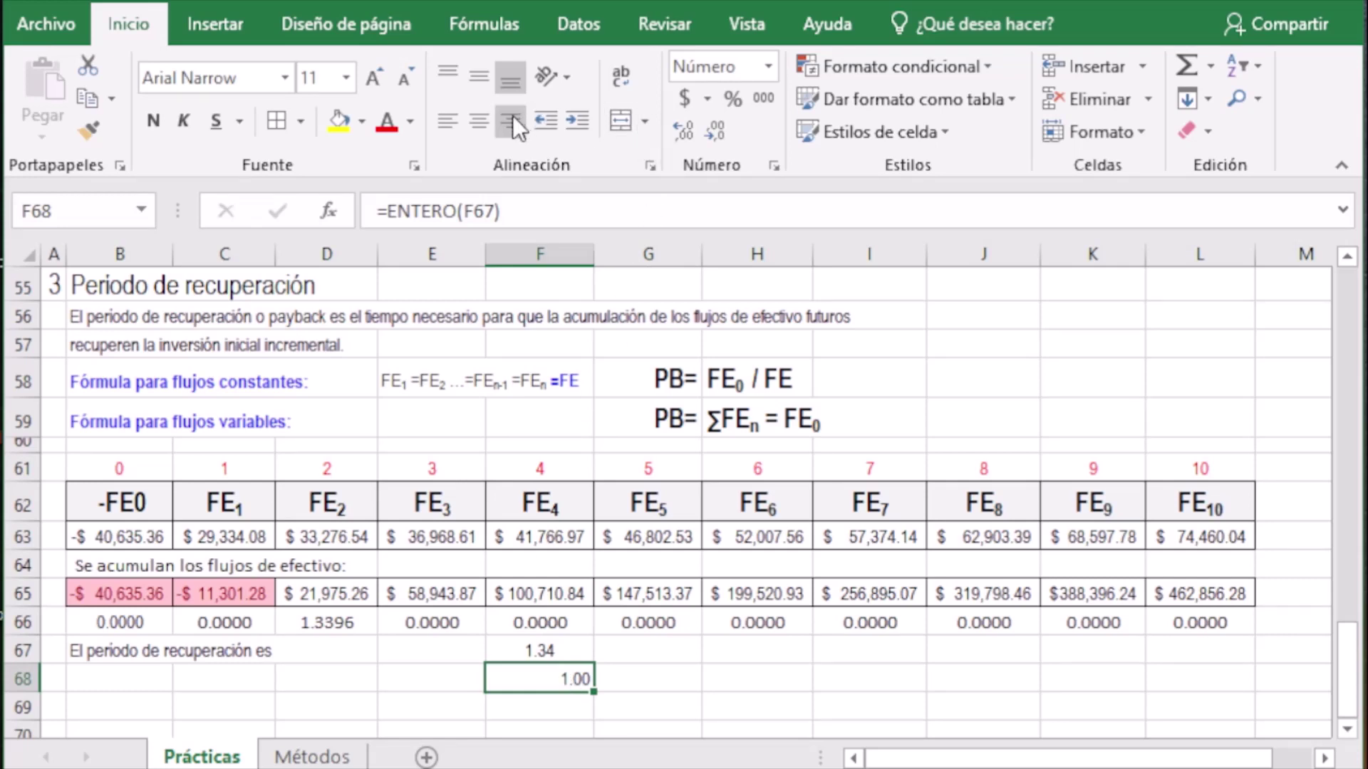
Center F68 and display it without decimals, and enter the label "Año" beside it in G68
left_click(470, 127)
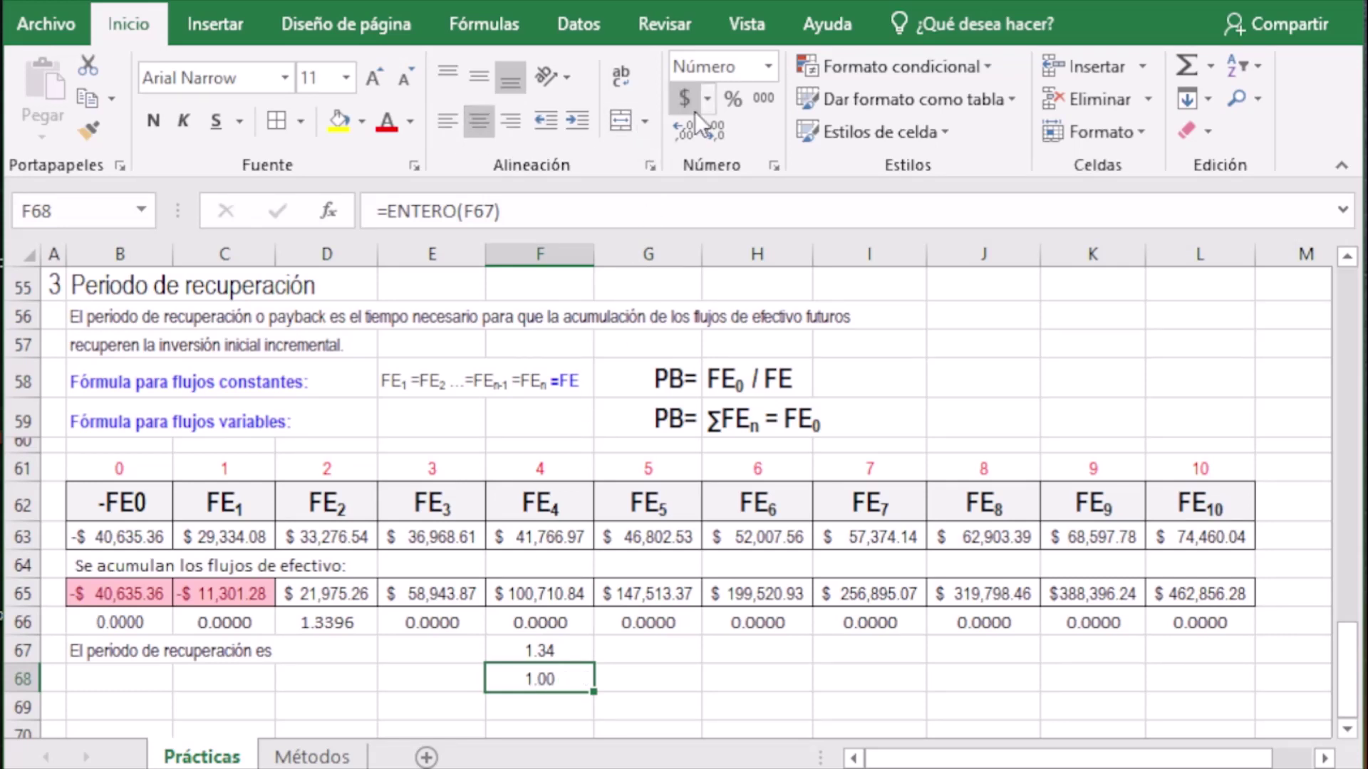
left_click(714, 135)
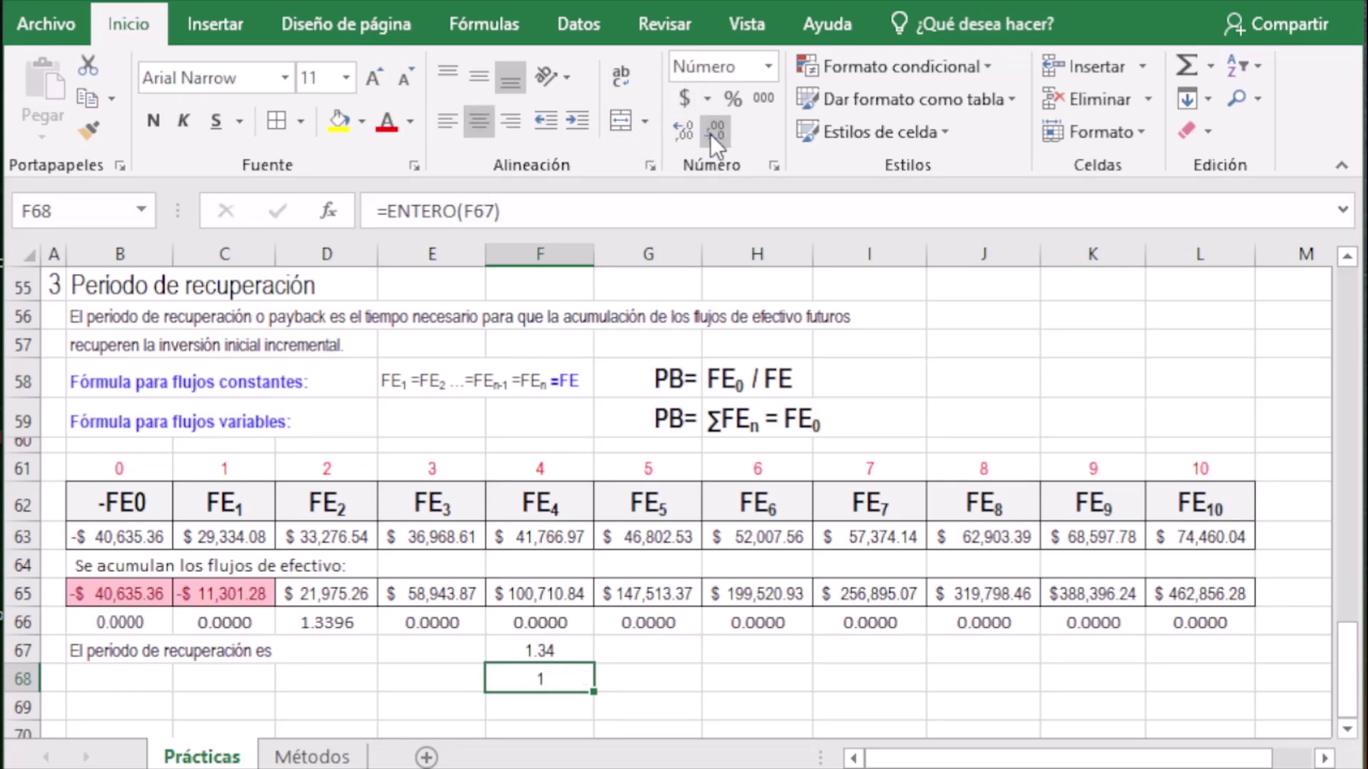
left_click(640, 686)
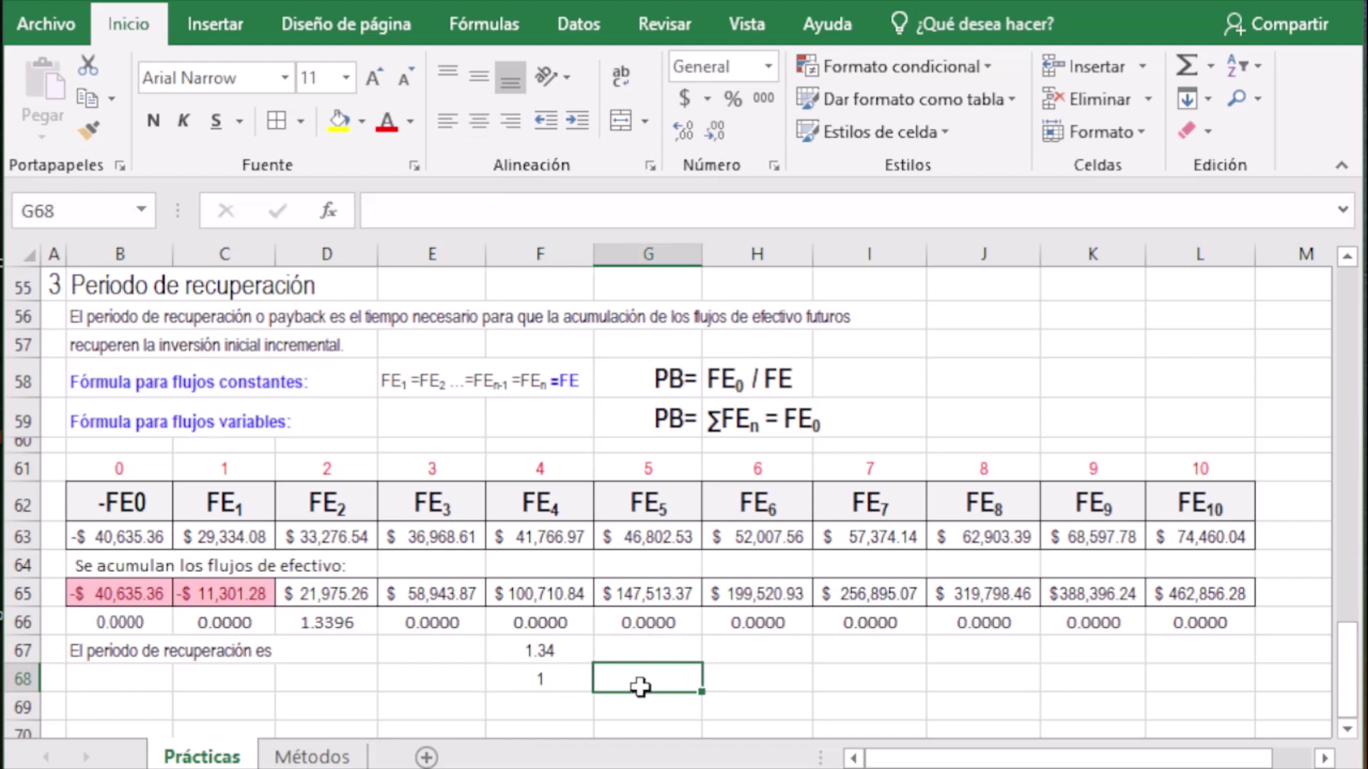
type("Año")
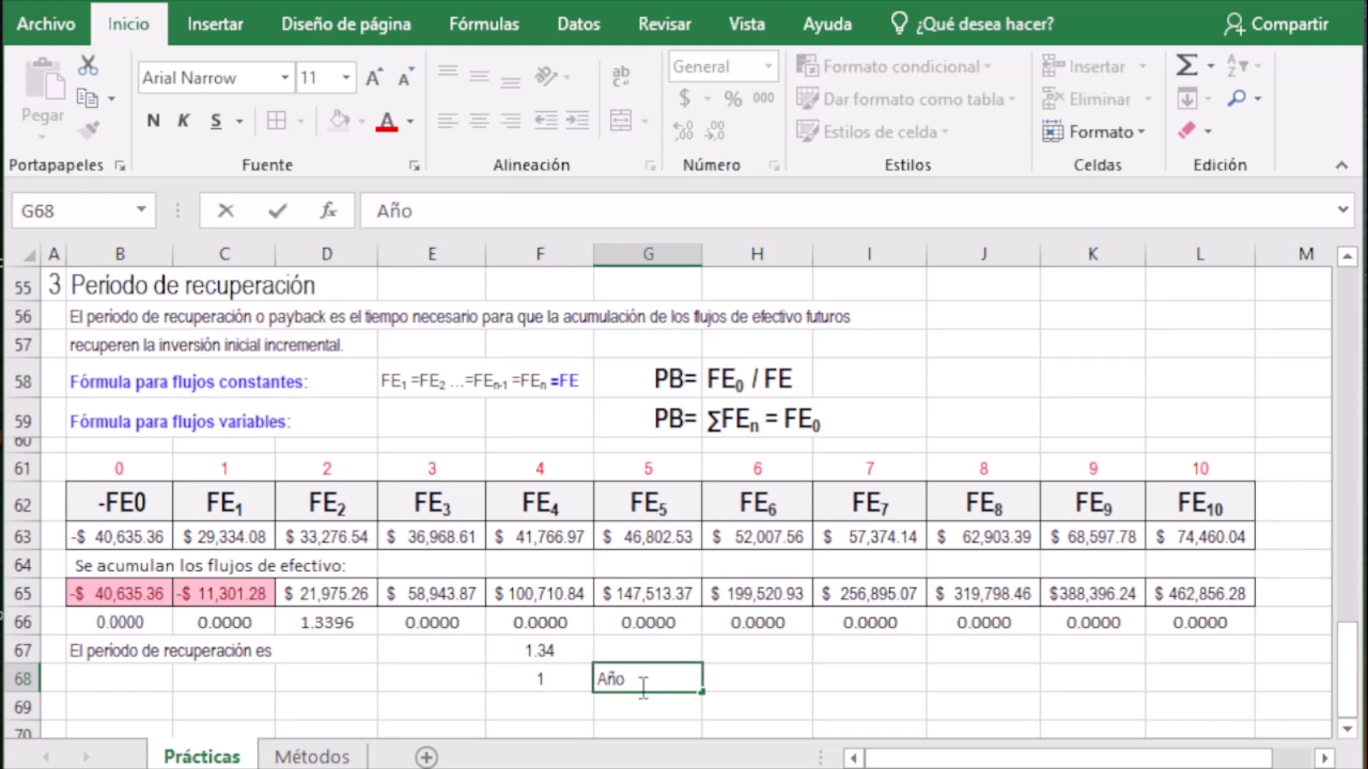
key("Return")
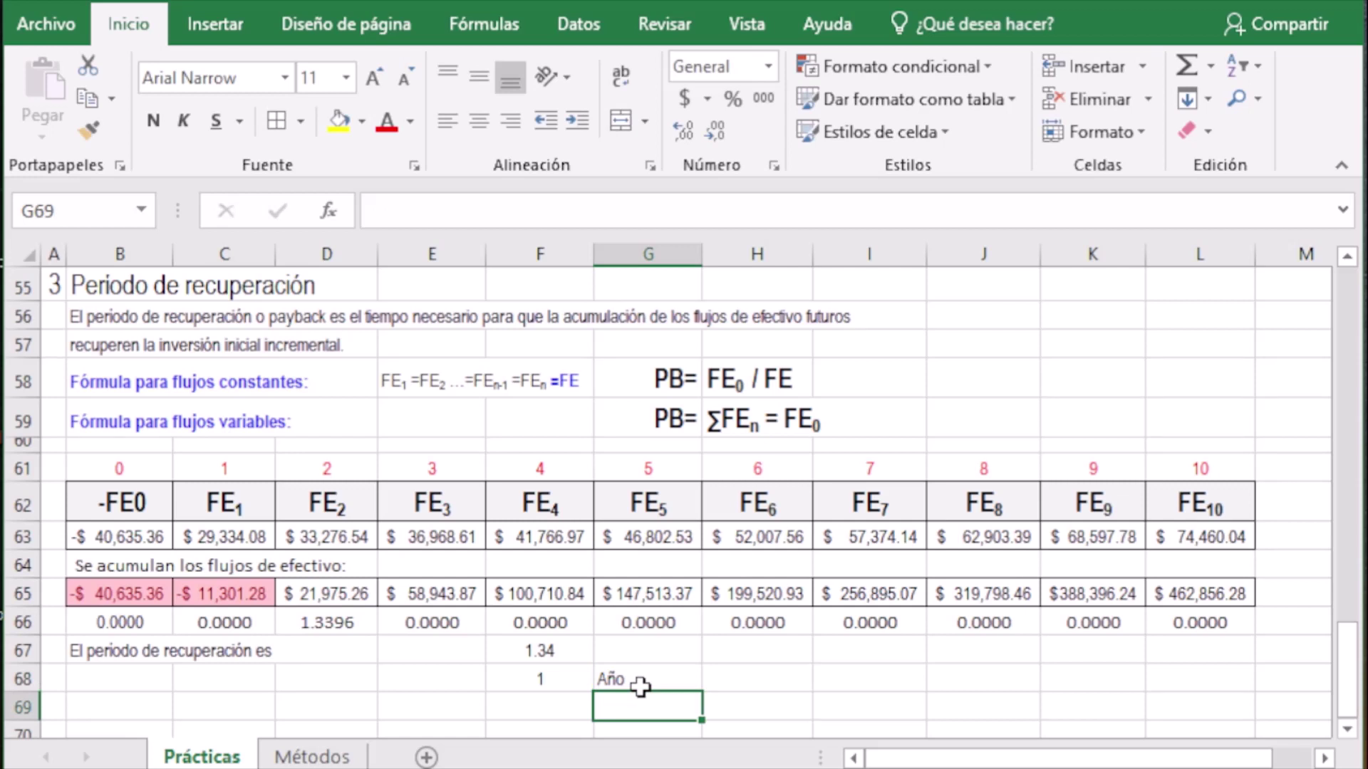
Enter the formula +(F67-F68)*12 in H67 to convert the fractional year to months
left_click(798, 677)
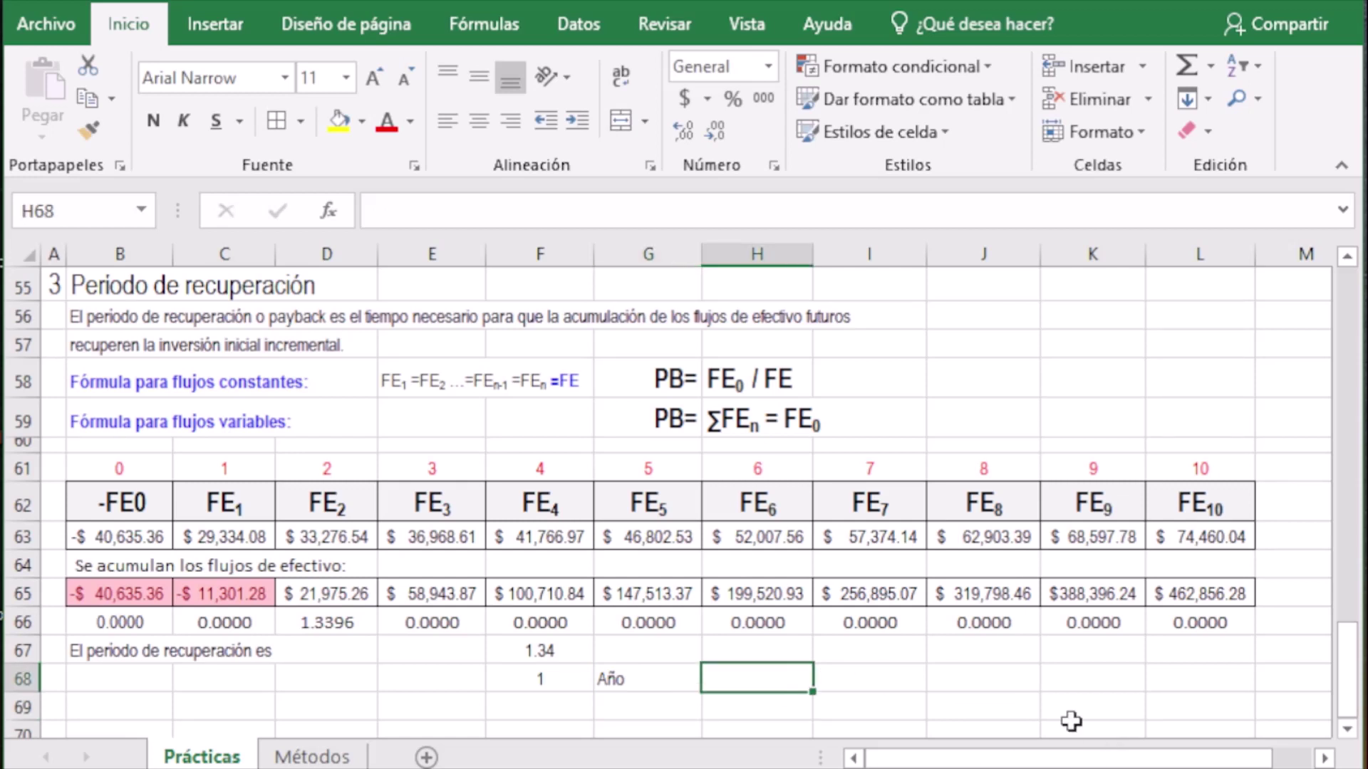
left_click(756, 650)
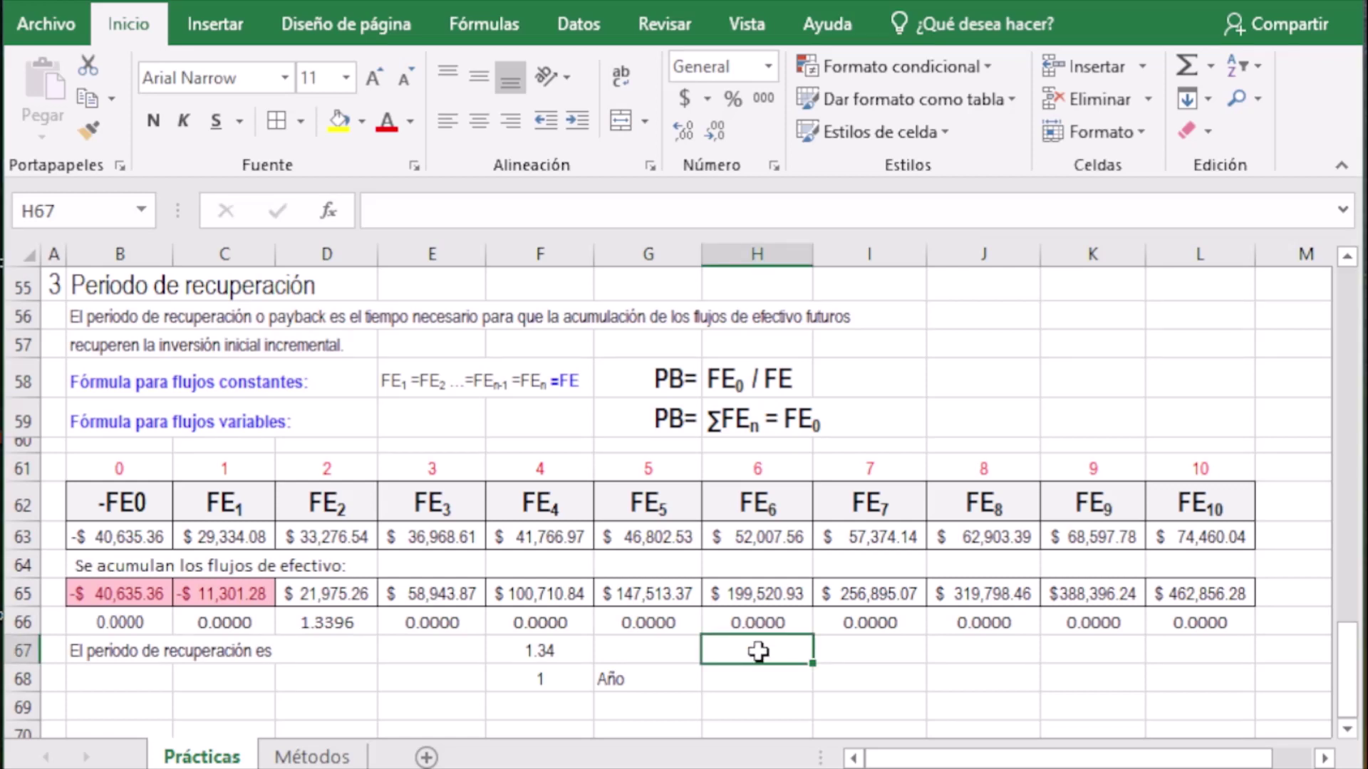
type("+")
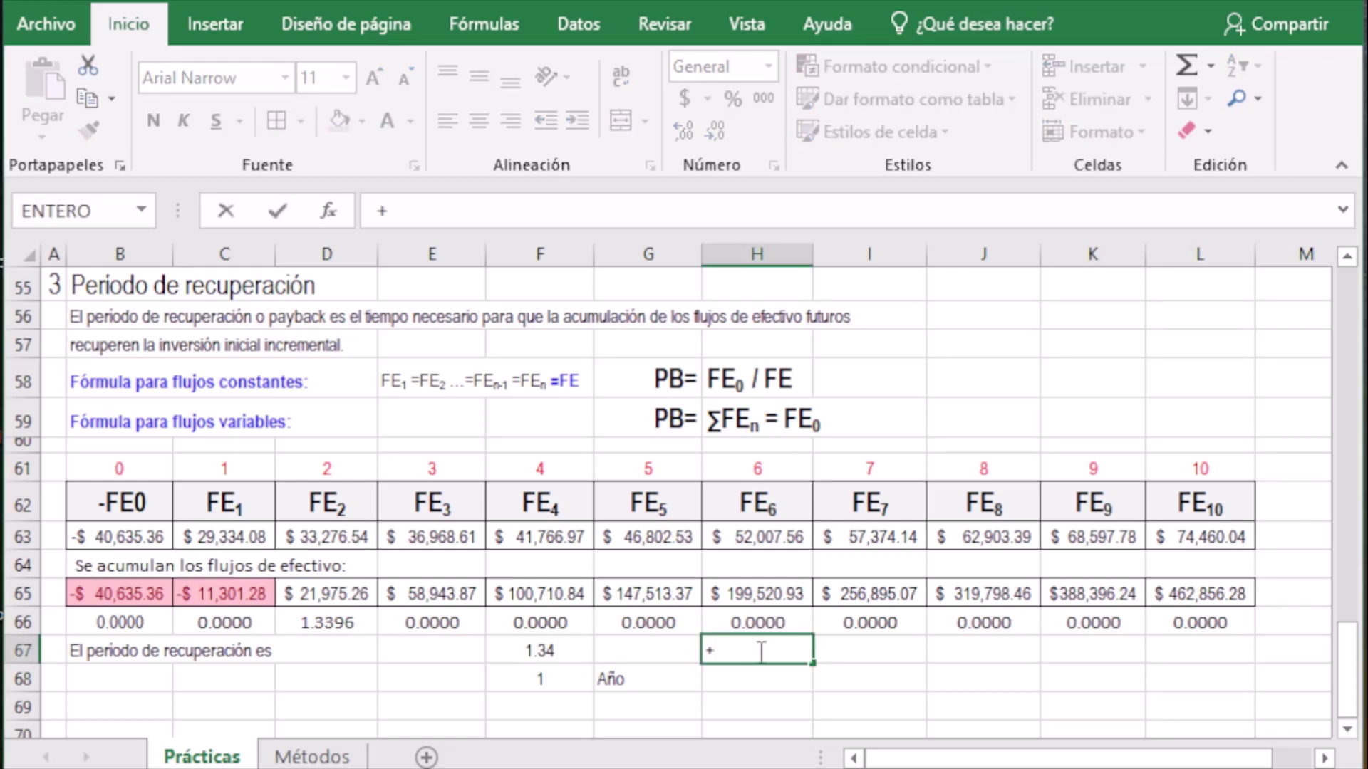
left_click(544, 654)
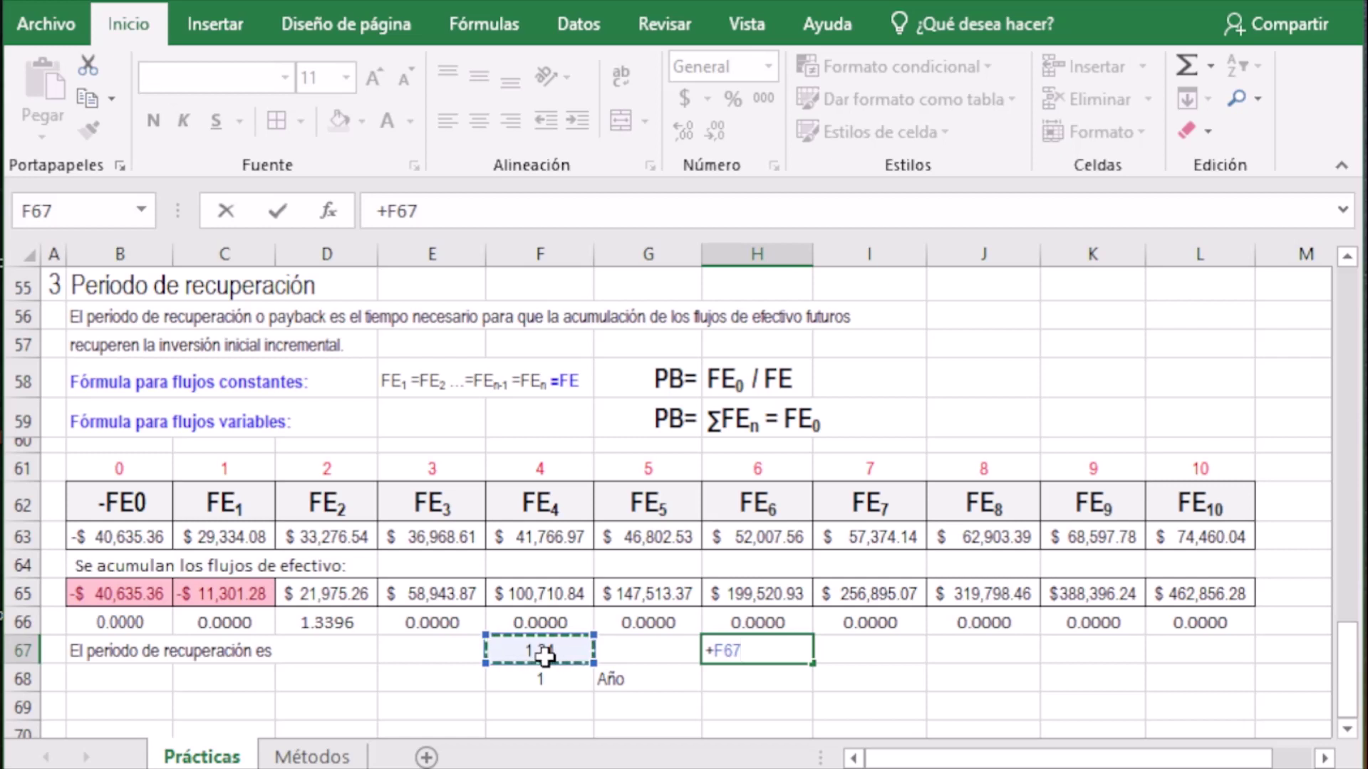
type("-")
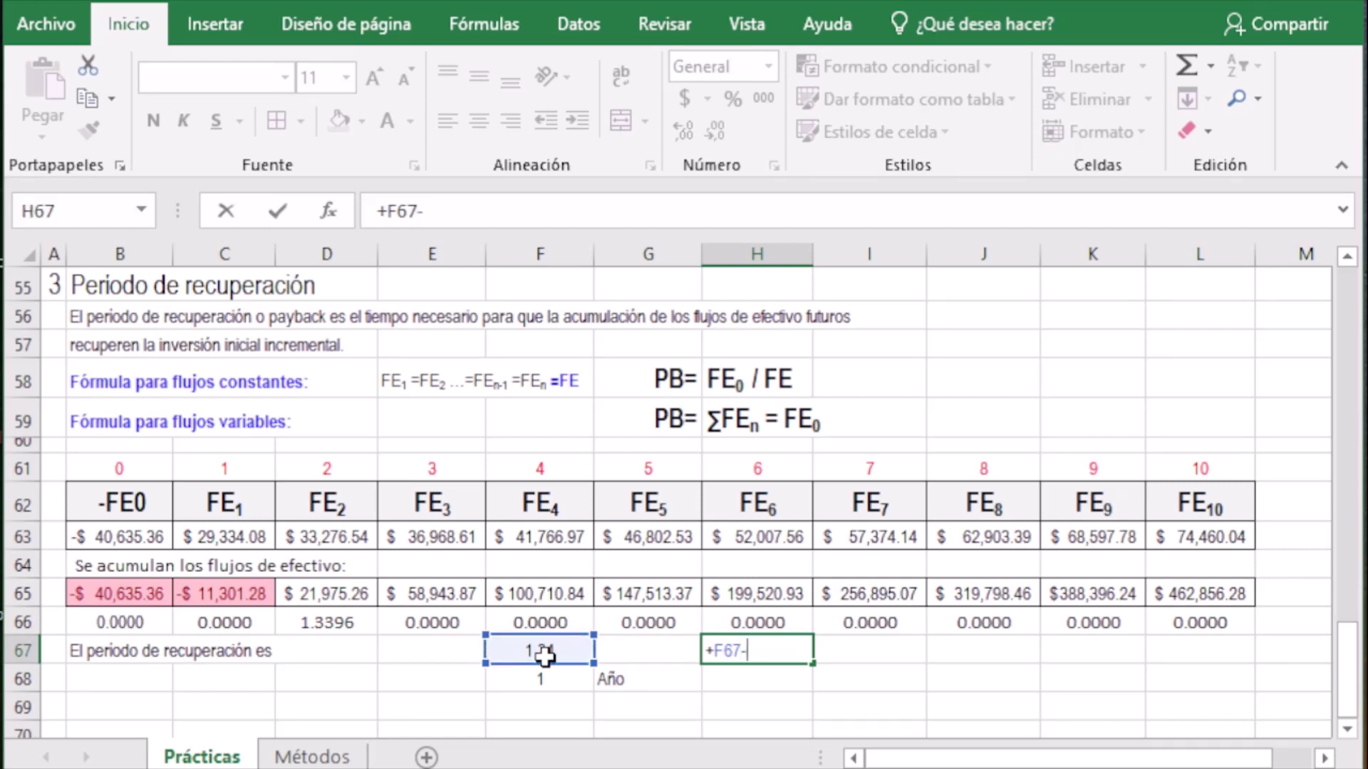
left_click(542, 678)
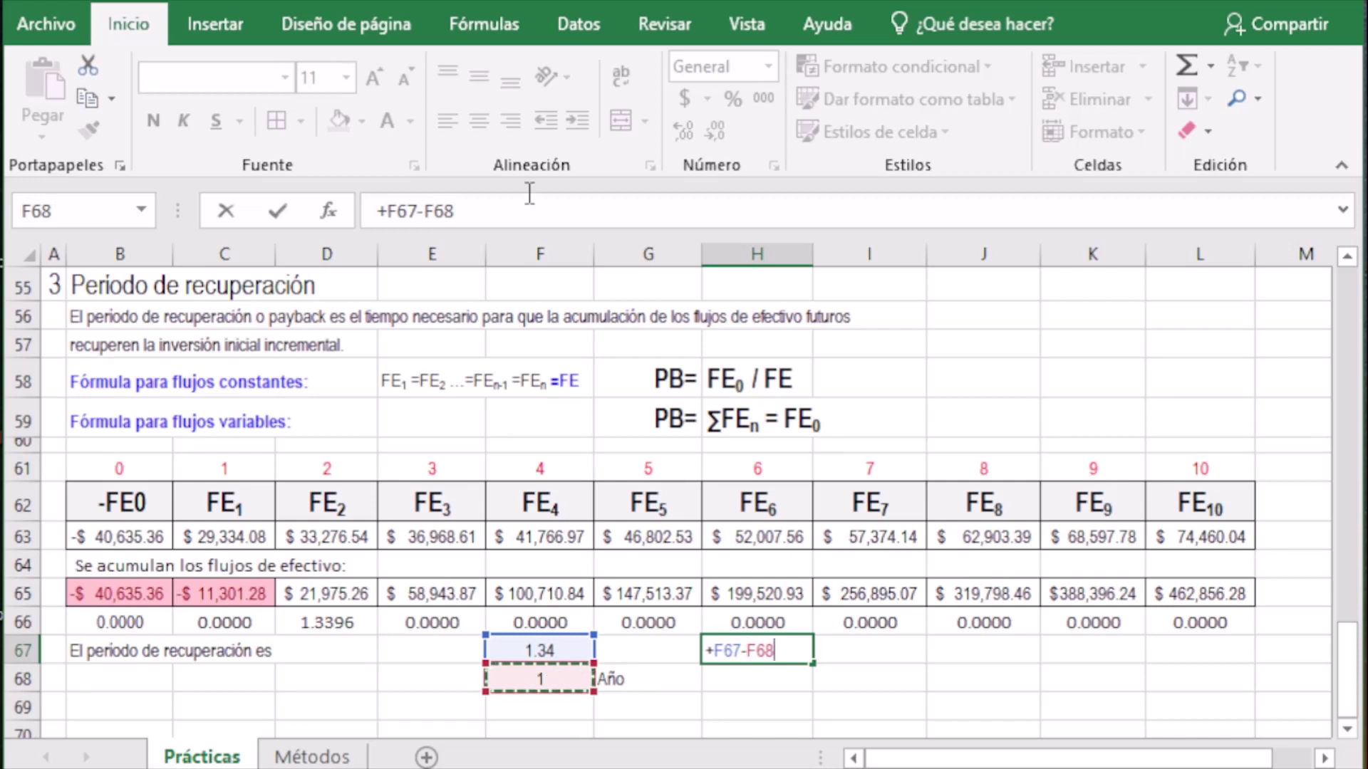
left_click(387, 211)
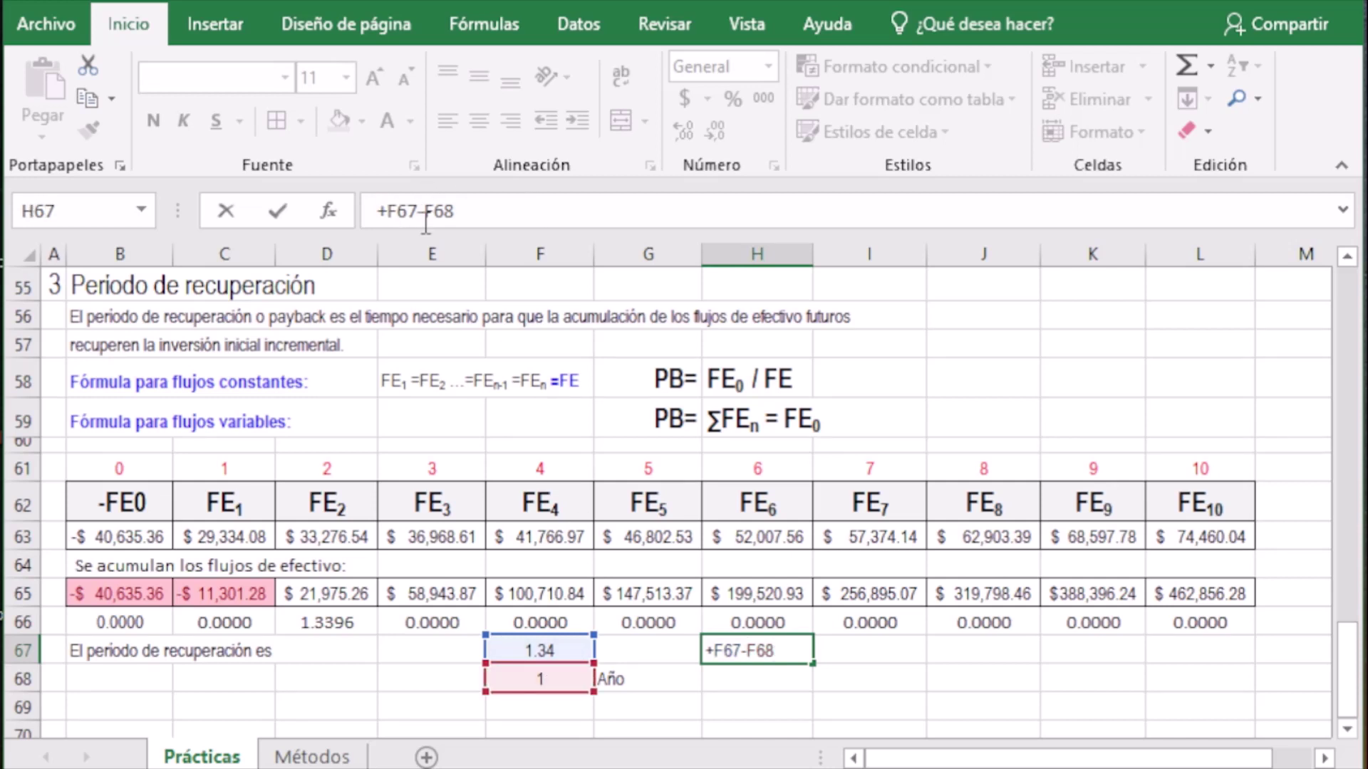
type("(")
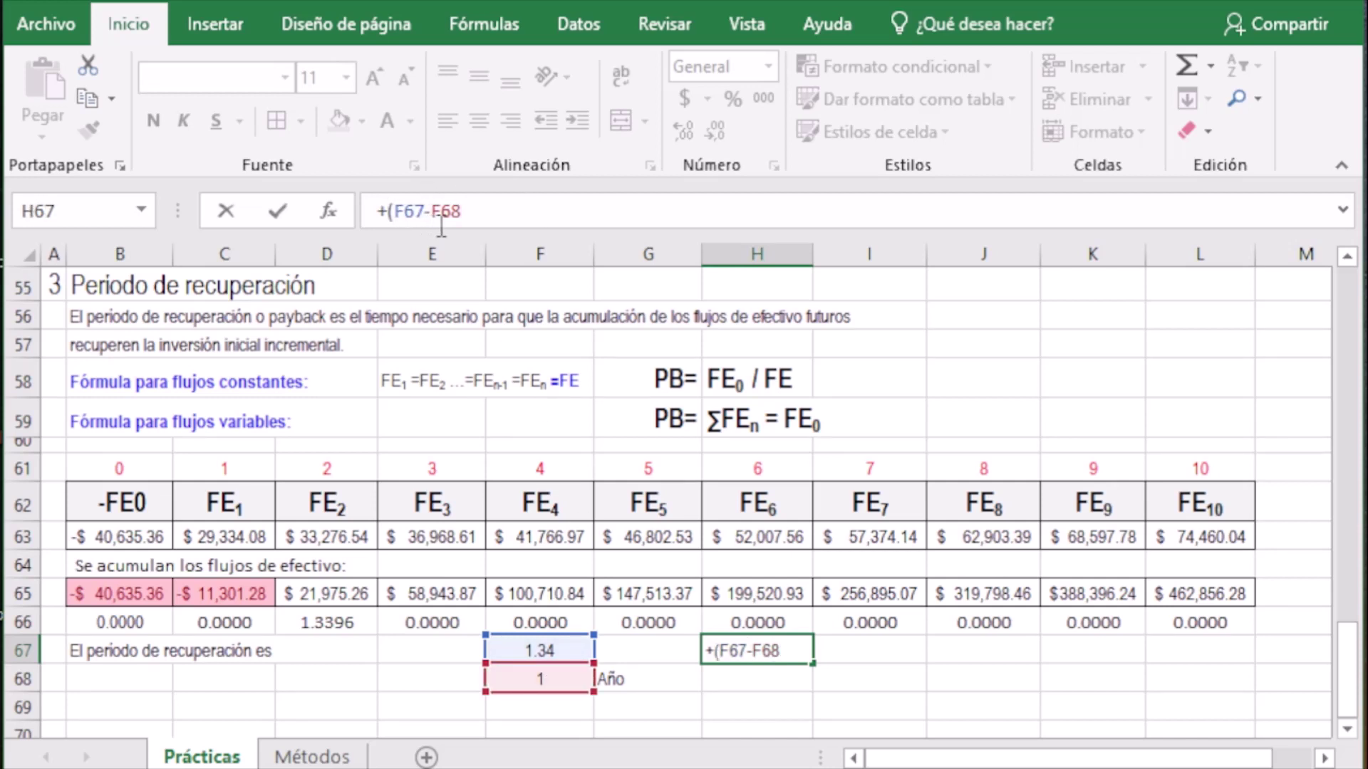
left_click(471, 221)
type(")")
key("Return")
left_click(506, 223)
type("*12")
key("Return")
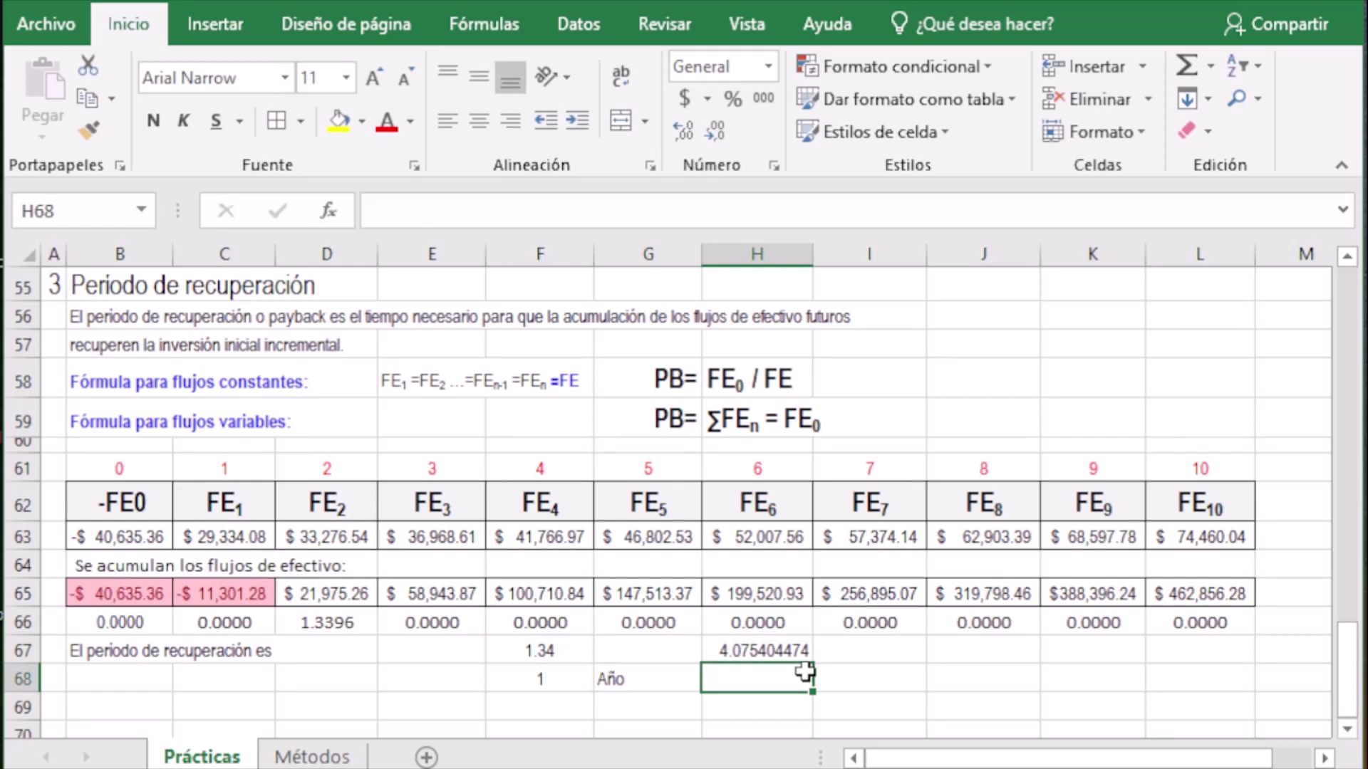
Display the months in H67 with two decimals and center the value
left_click(783, 655)
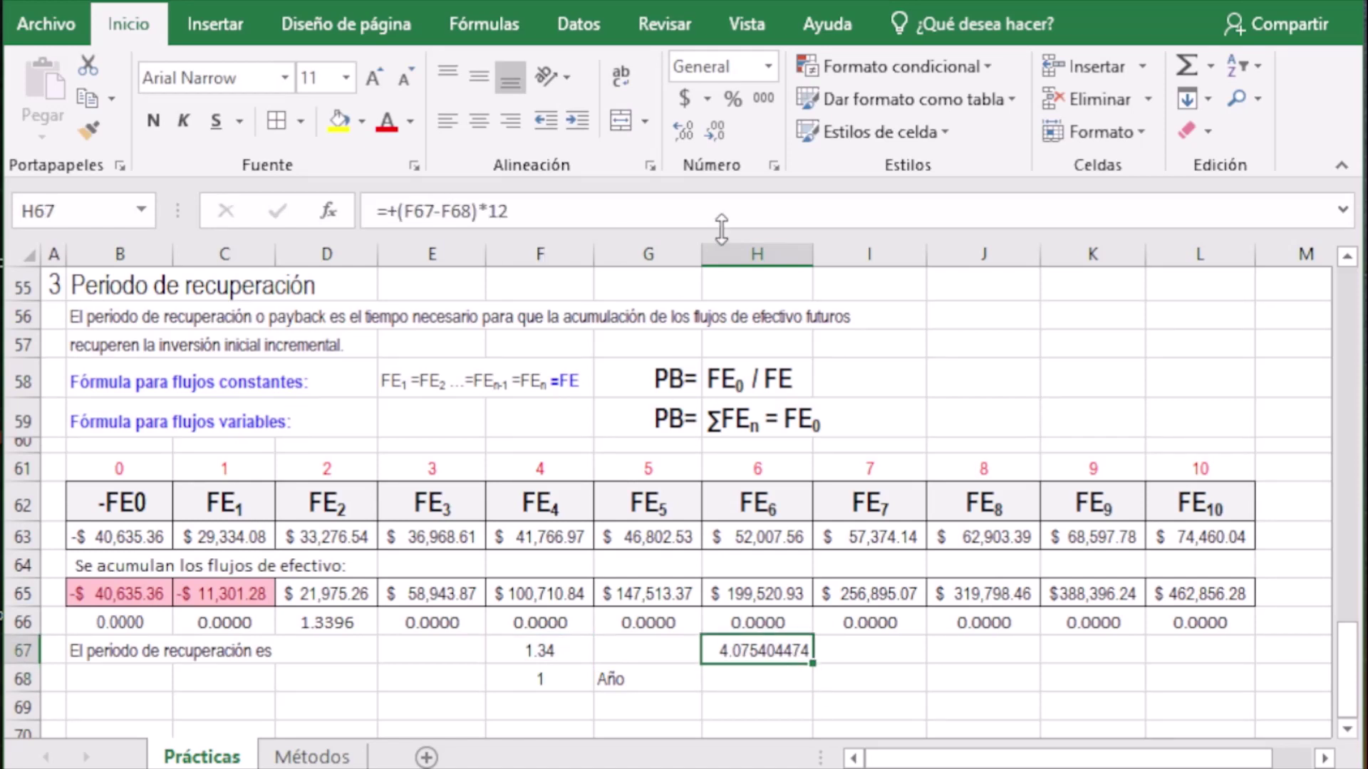
left_click(716, 134)
left_click(716, 138)
left_click(716, 138)
left_click(717, 137)
left_click(717, 137)
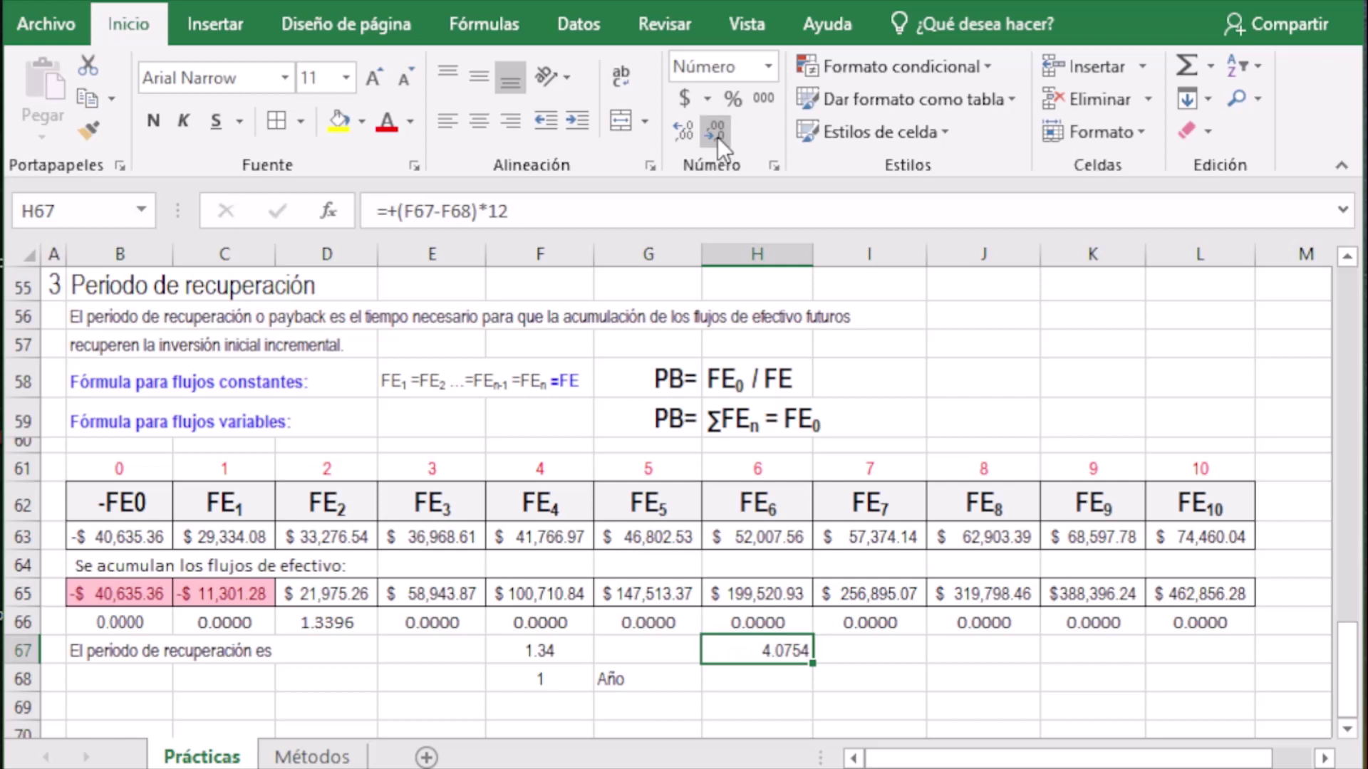
left_click(717, 137)
left_click(717, 137)
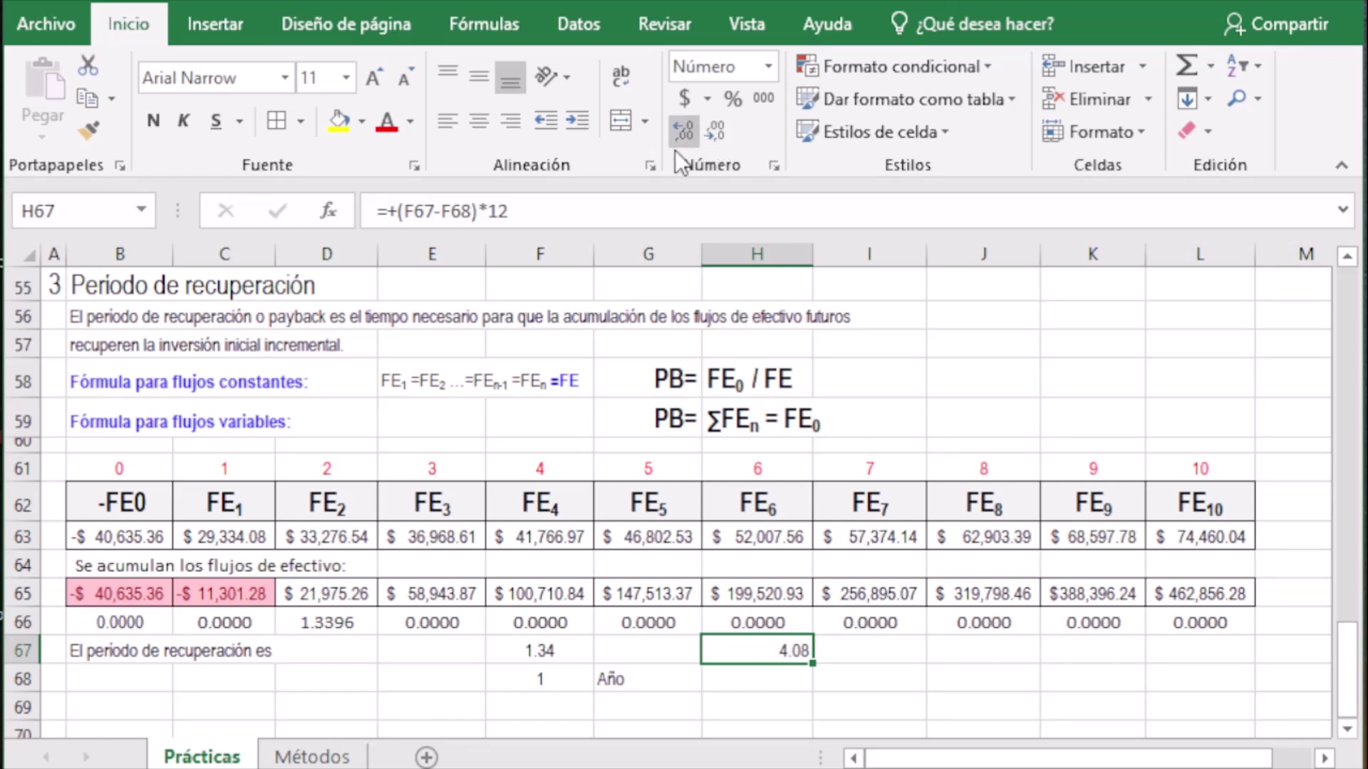
left_click(470, 126)
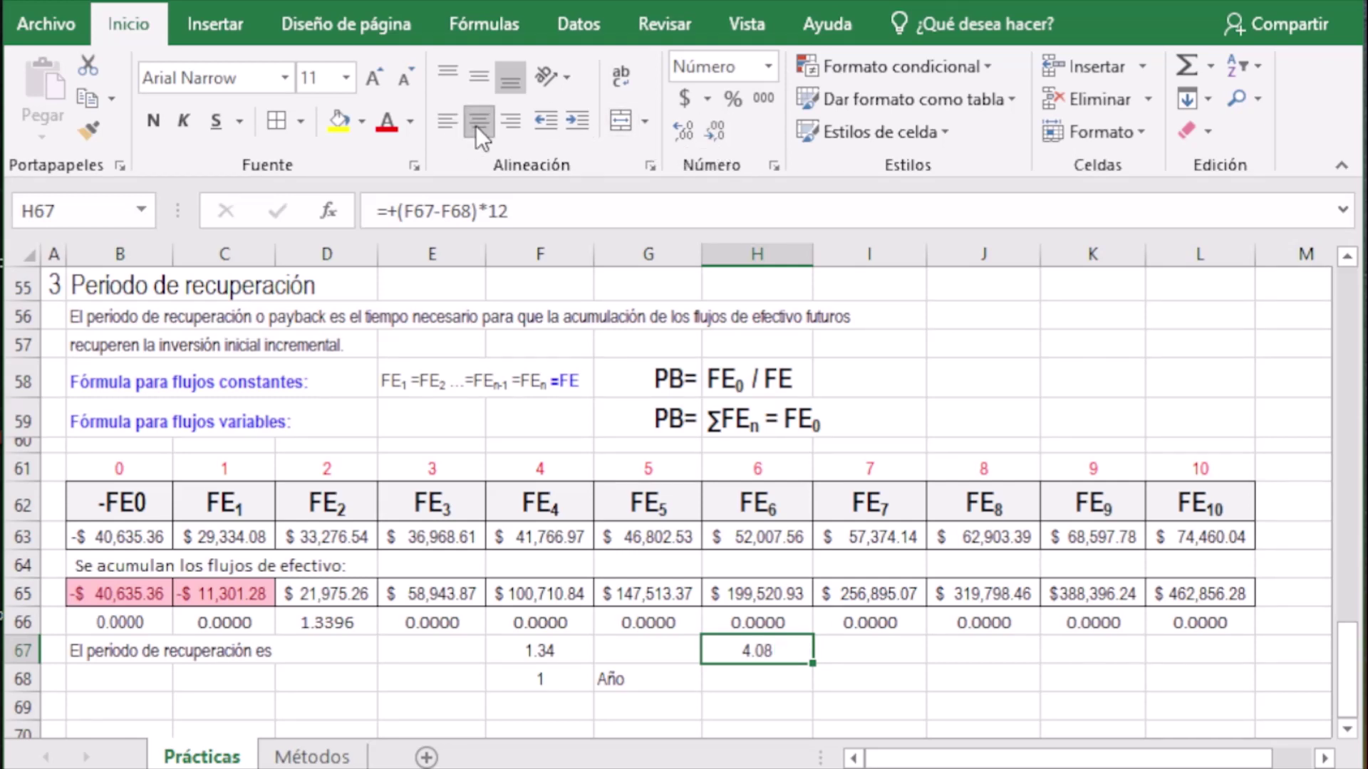
Copy the ENTERO formula from F68 into H68 to extract the whole number of months from H67
left_click(749, 680)
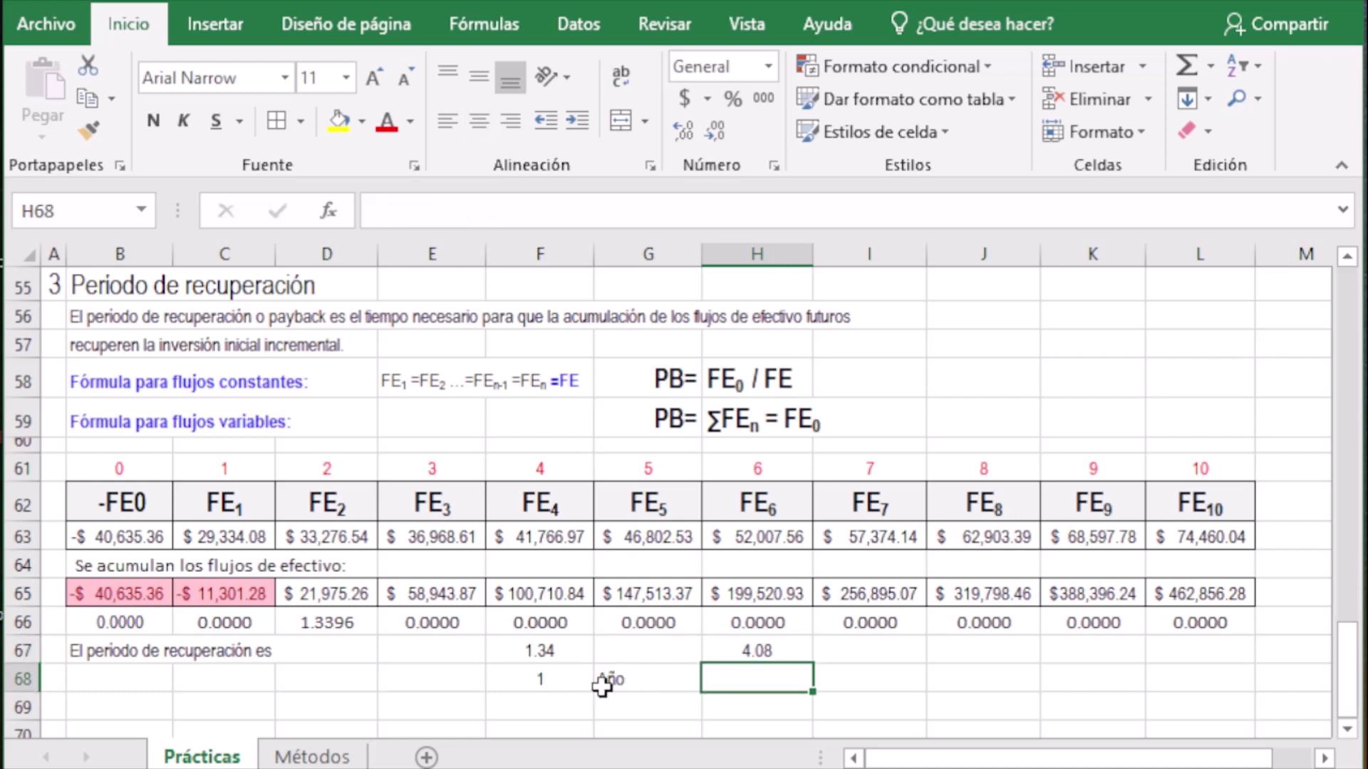
left_click(551, 682)
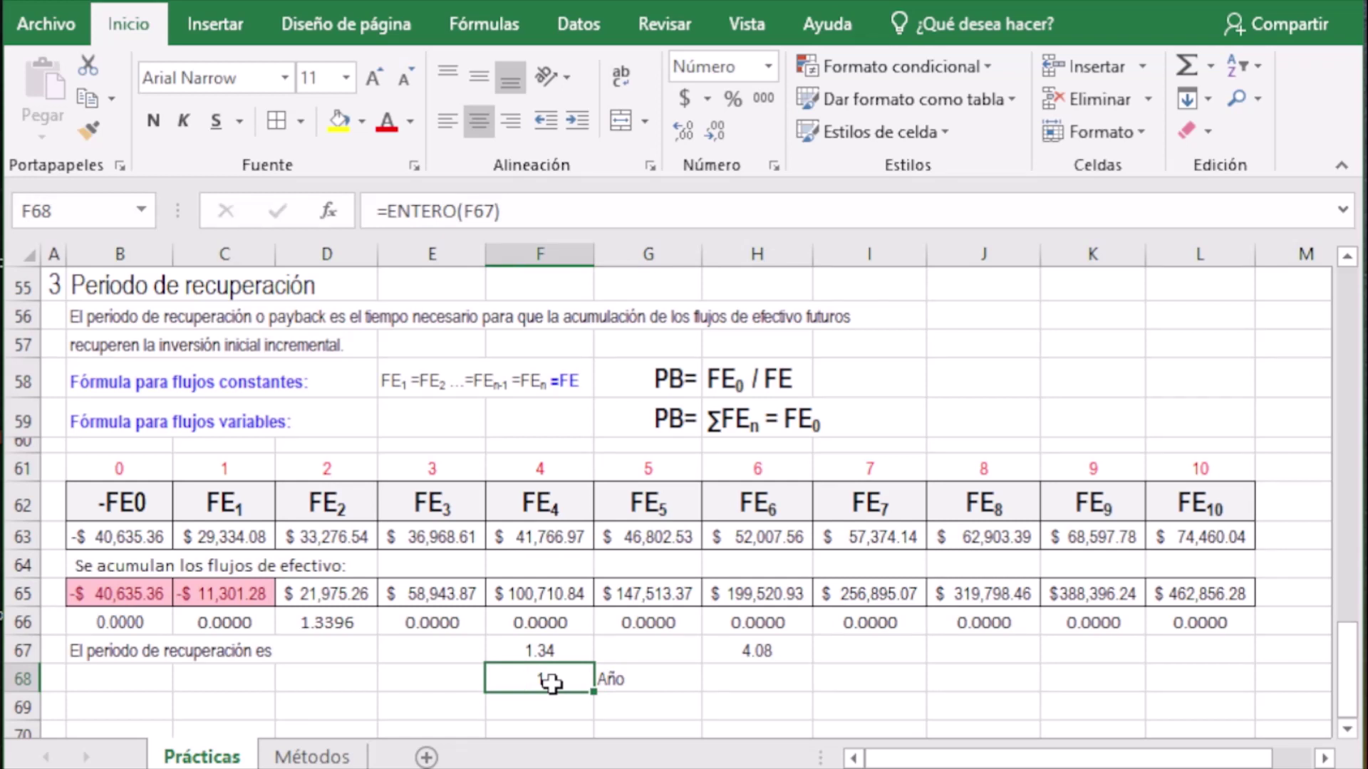
key("ctrl+c")
left_click(749, 680)
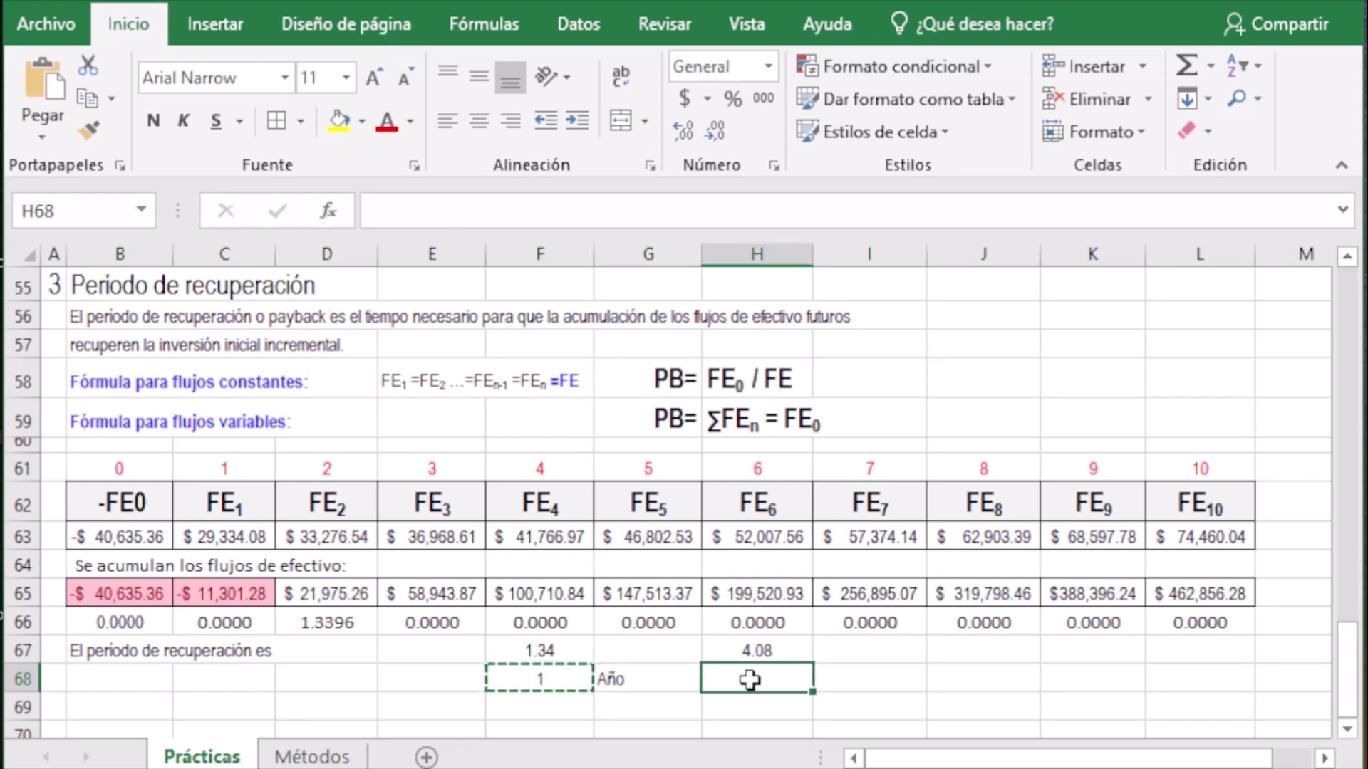
key("ctrl+v")
left_click(772, 703)
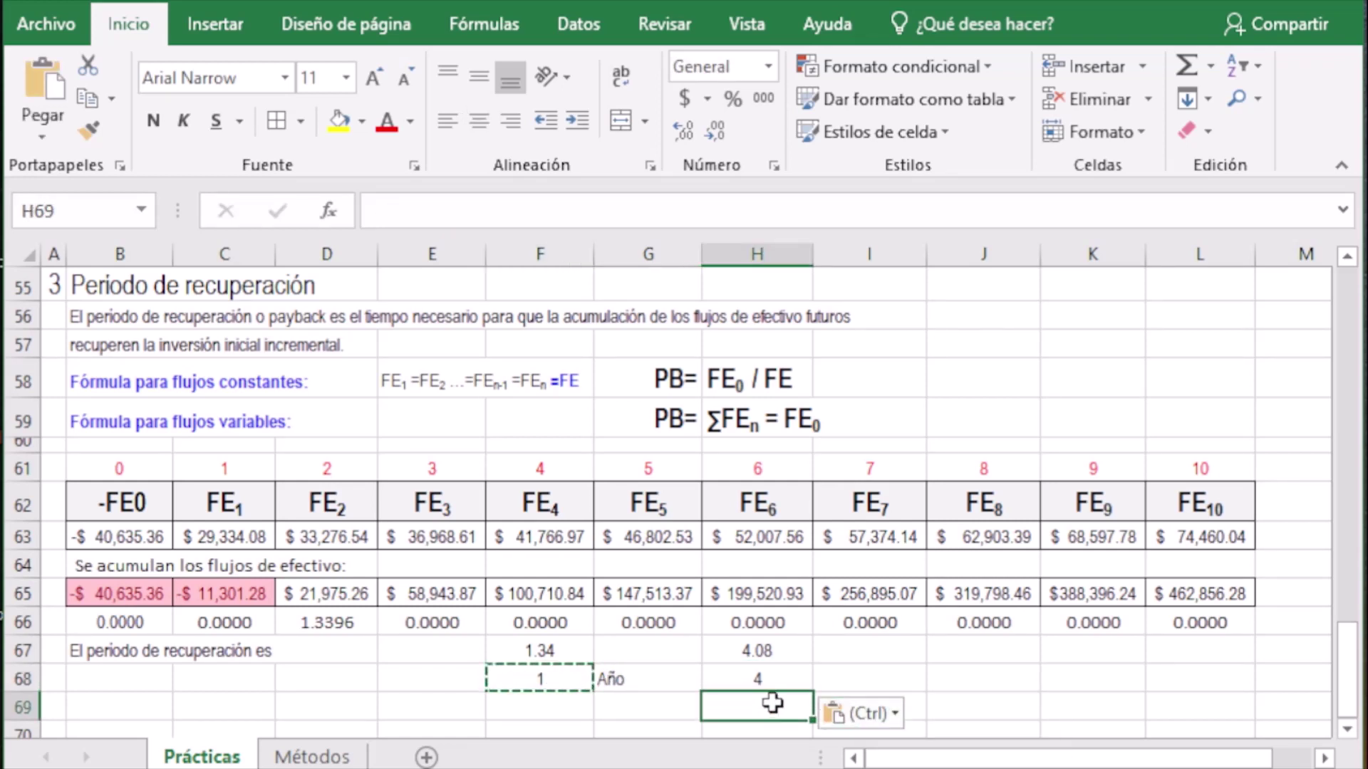
left_click(777, 678)
Enter the label "meses" in I68, beside the whole number of months
left_click(874, 683)
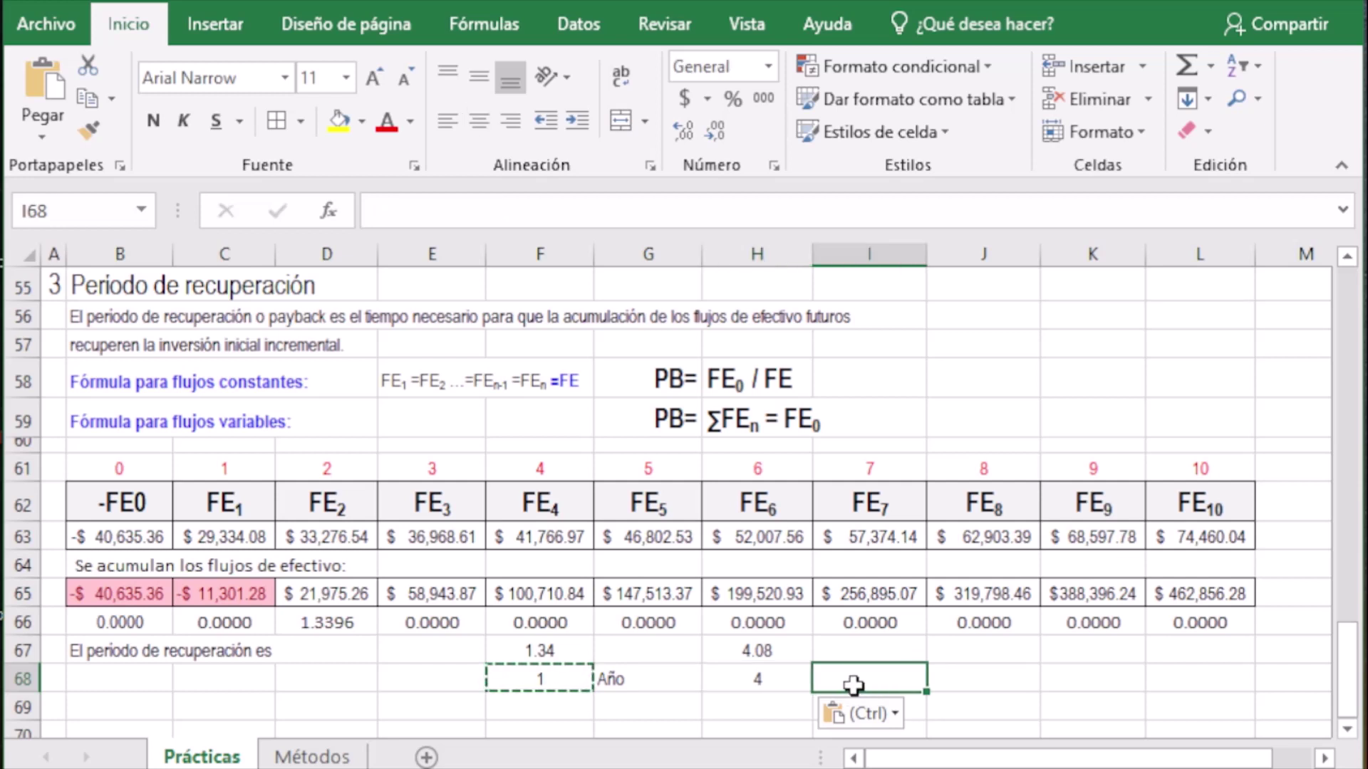
type("meses")
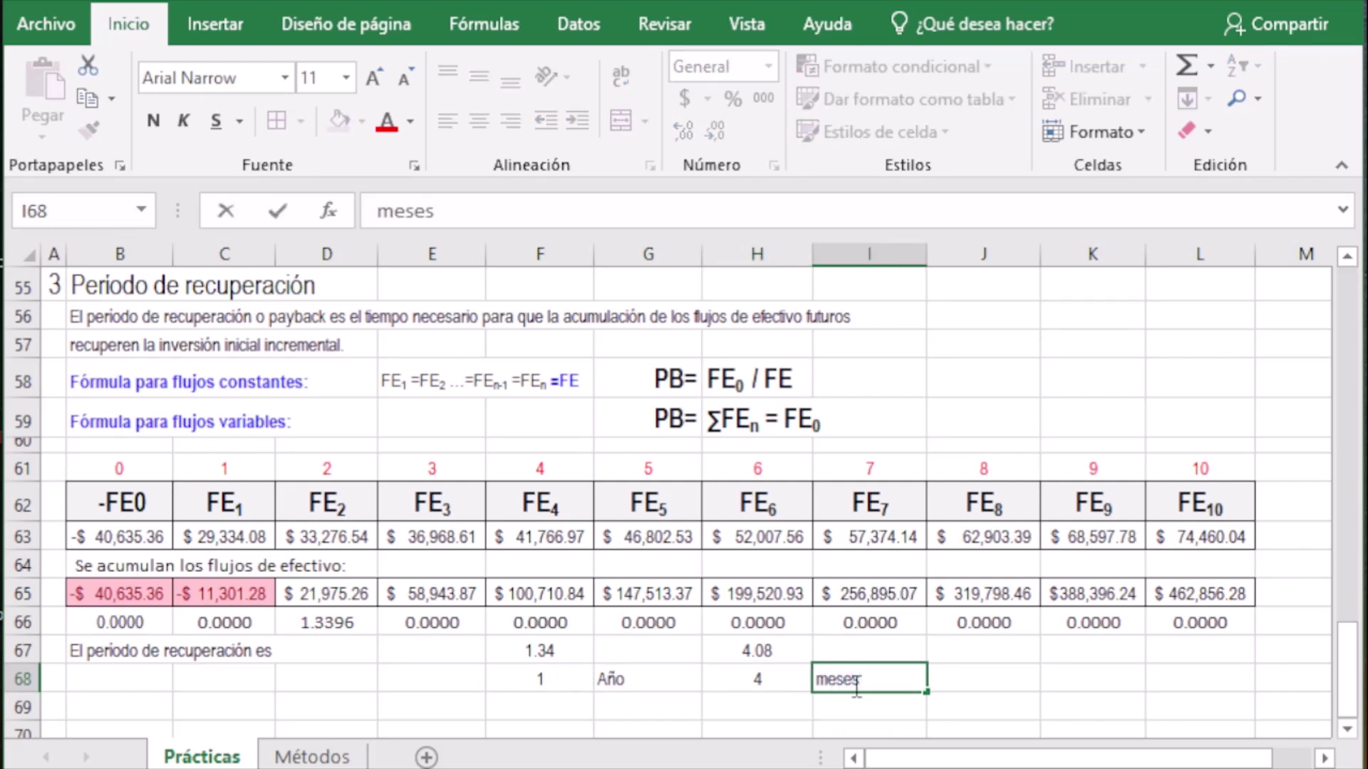
key("Return")
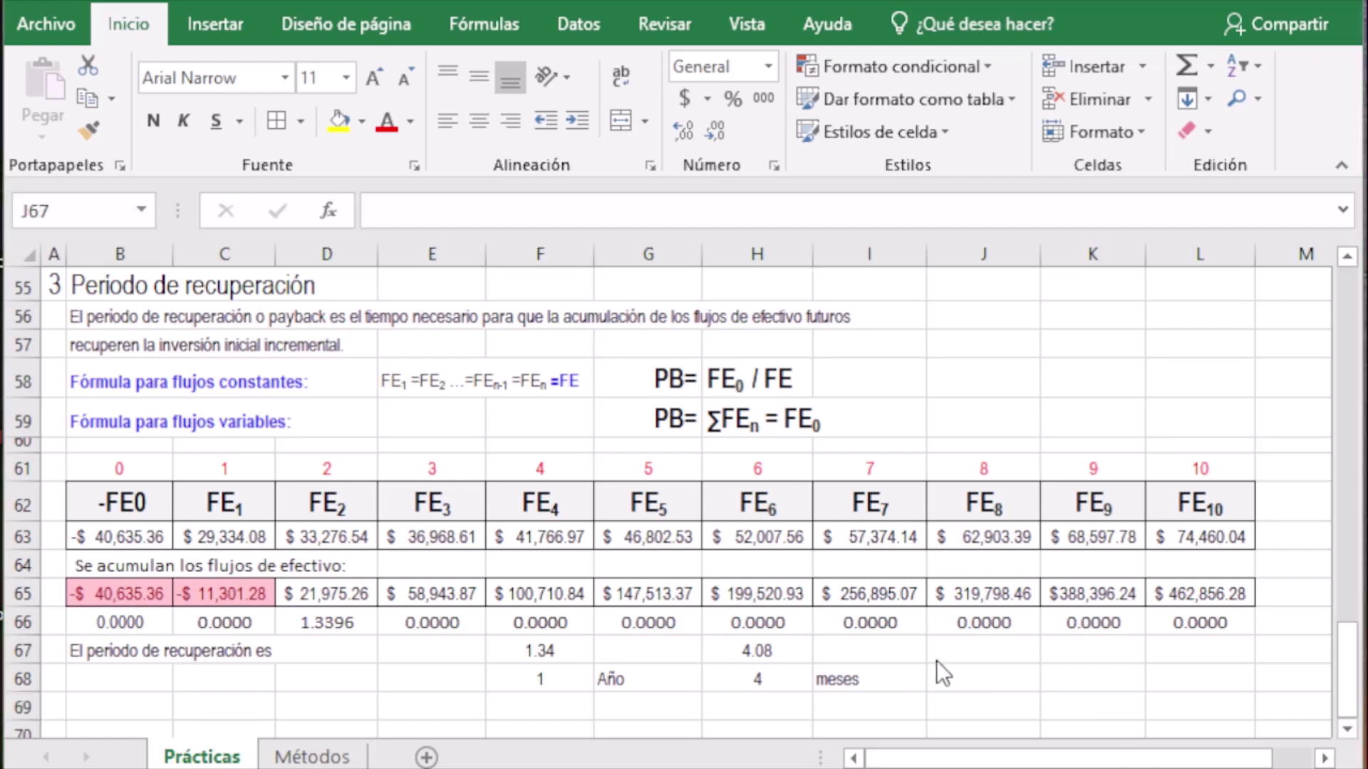
Enter the formula +(H67-H68)*30 in J67 to convert the fractional month to days
left_click(976, 645)
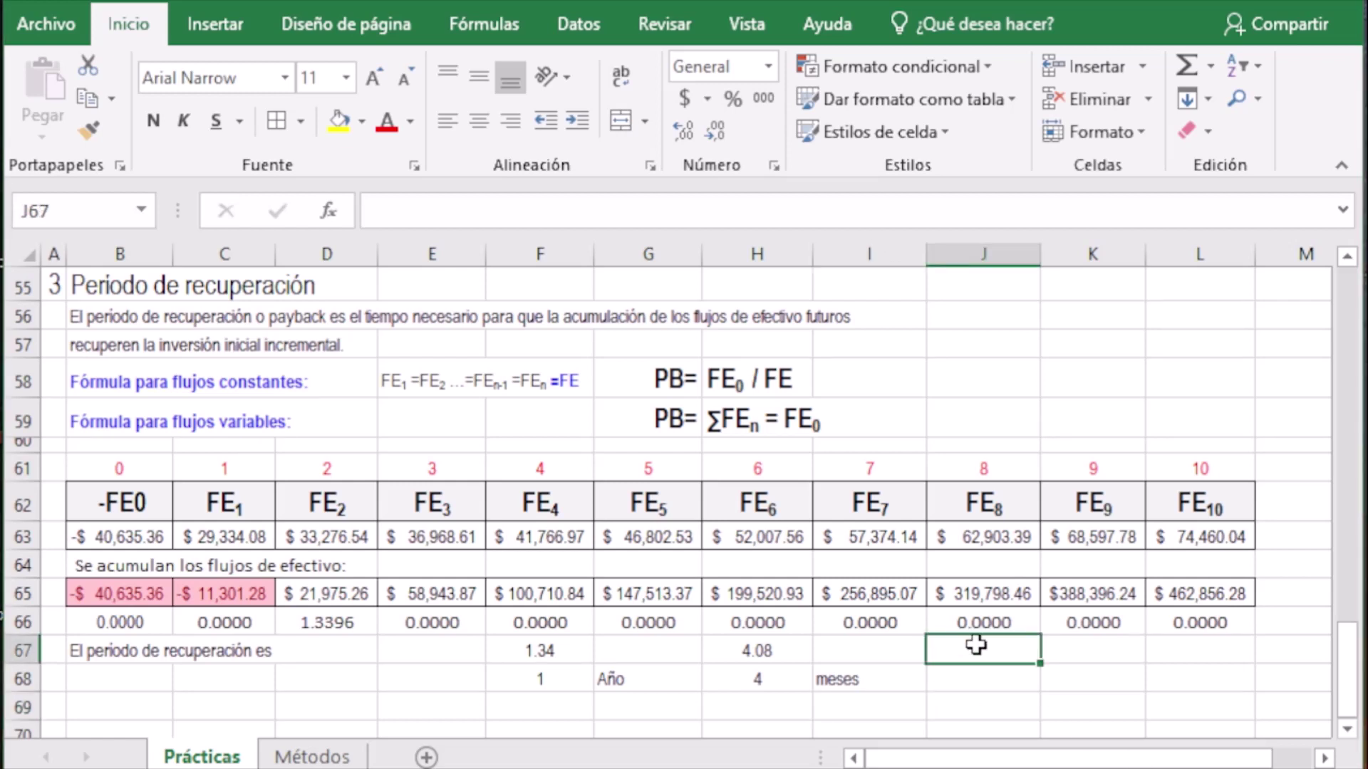
type("+")
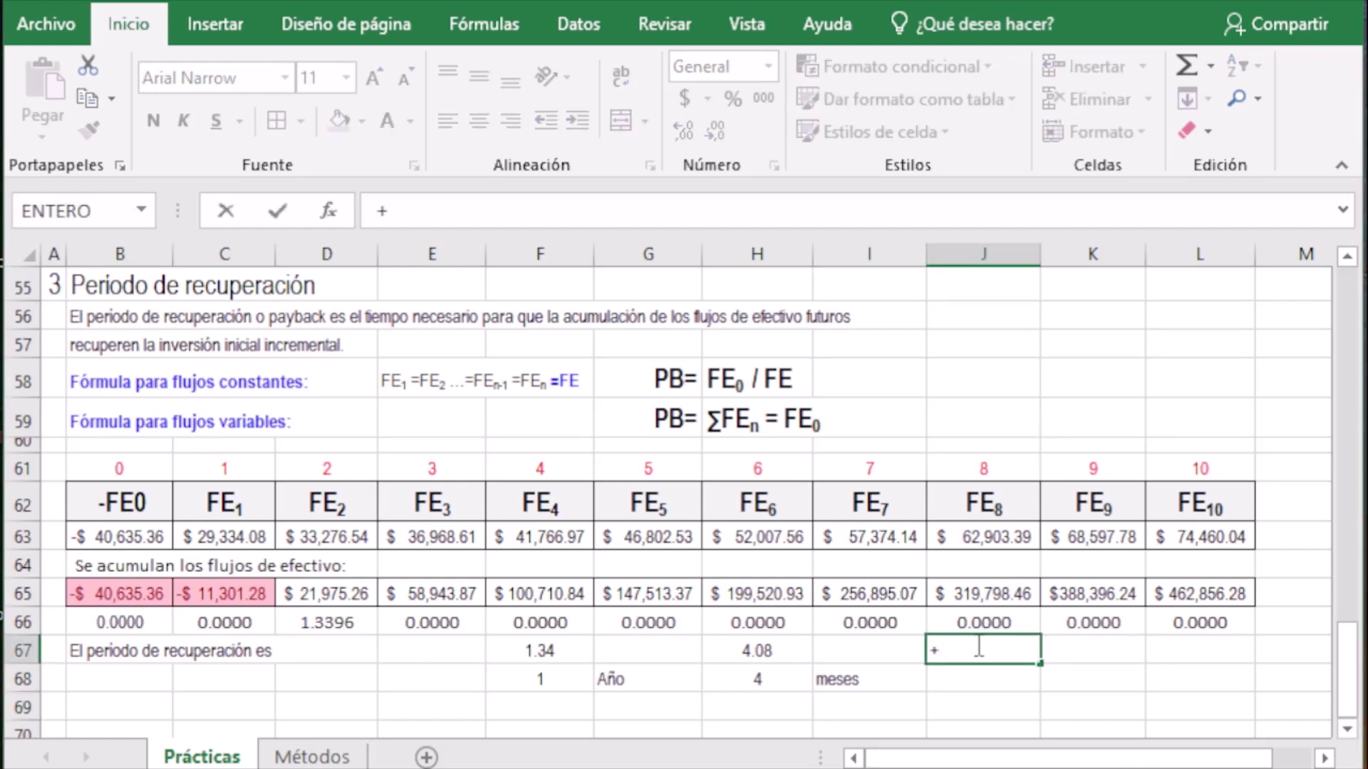
left_click(733, 651)
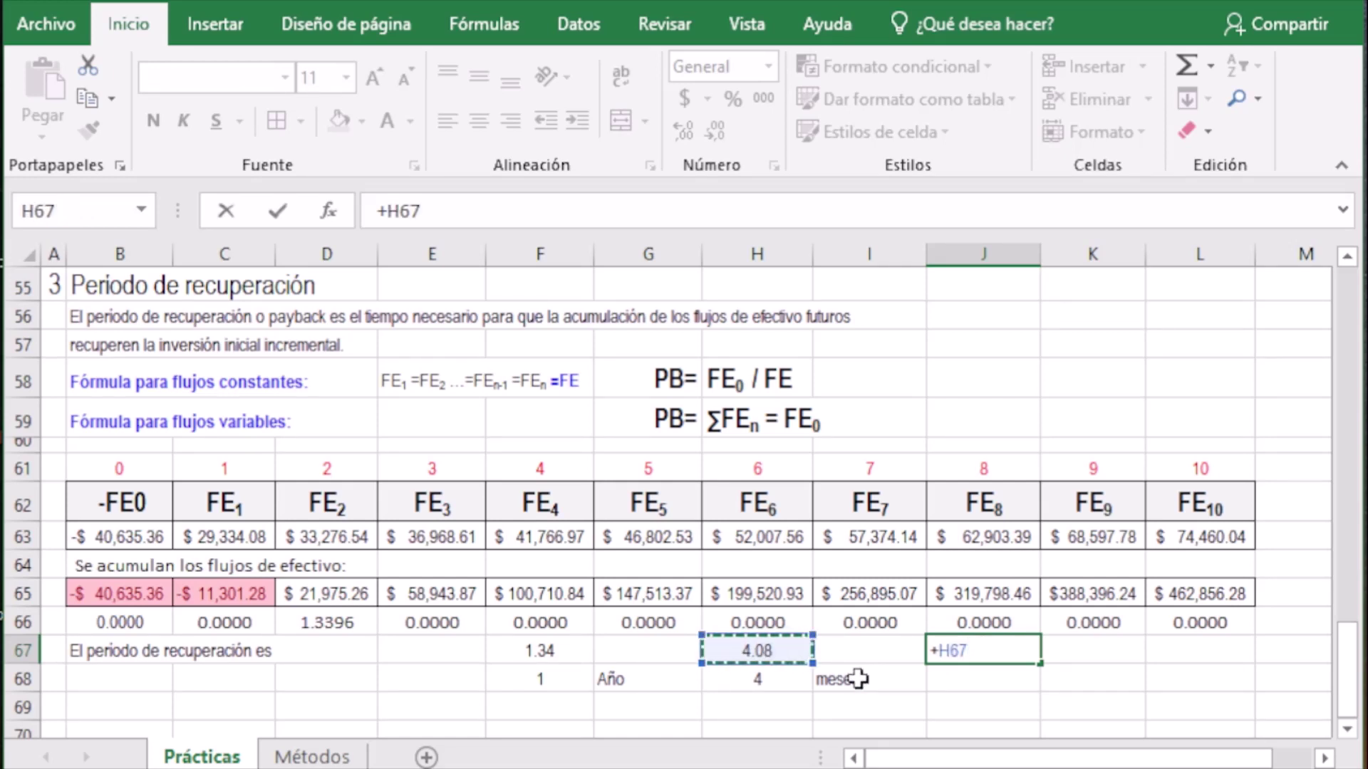
type("-")
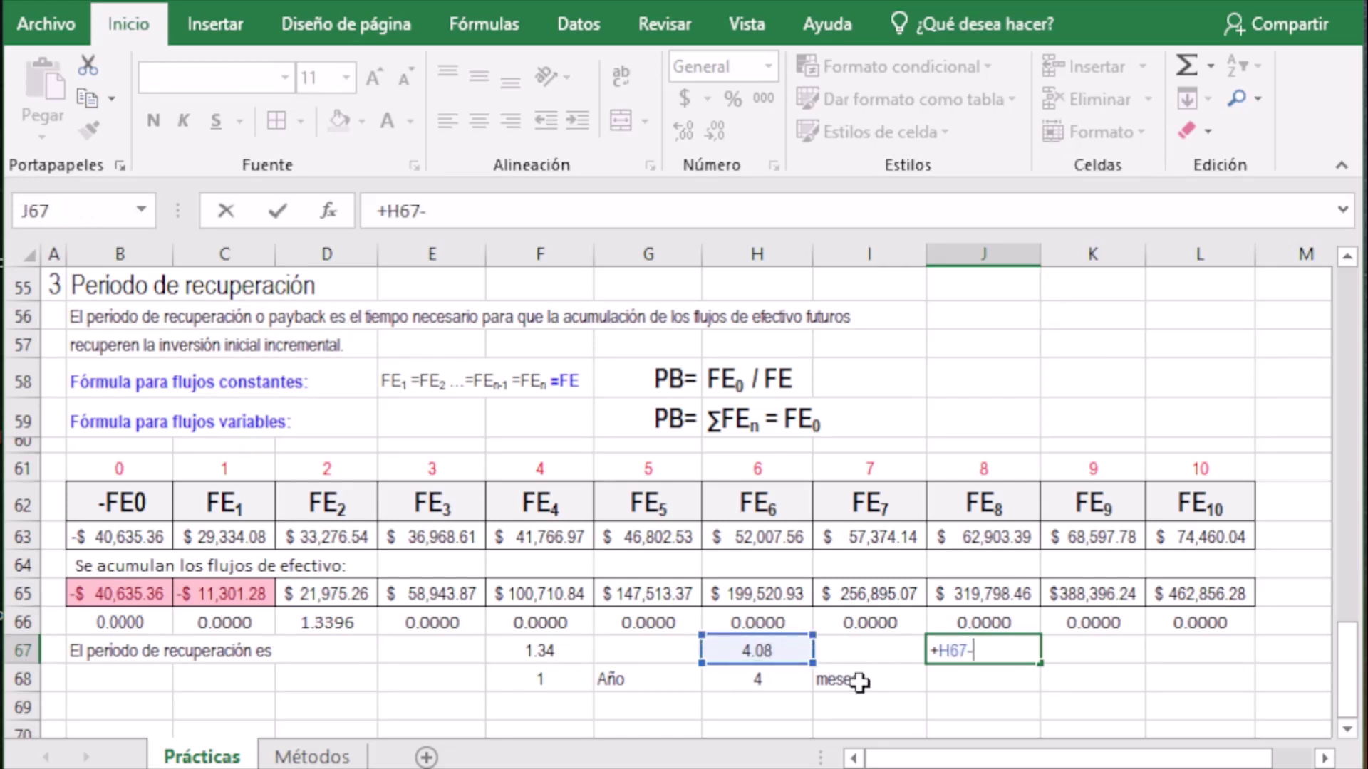
left_click(772, 681)
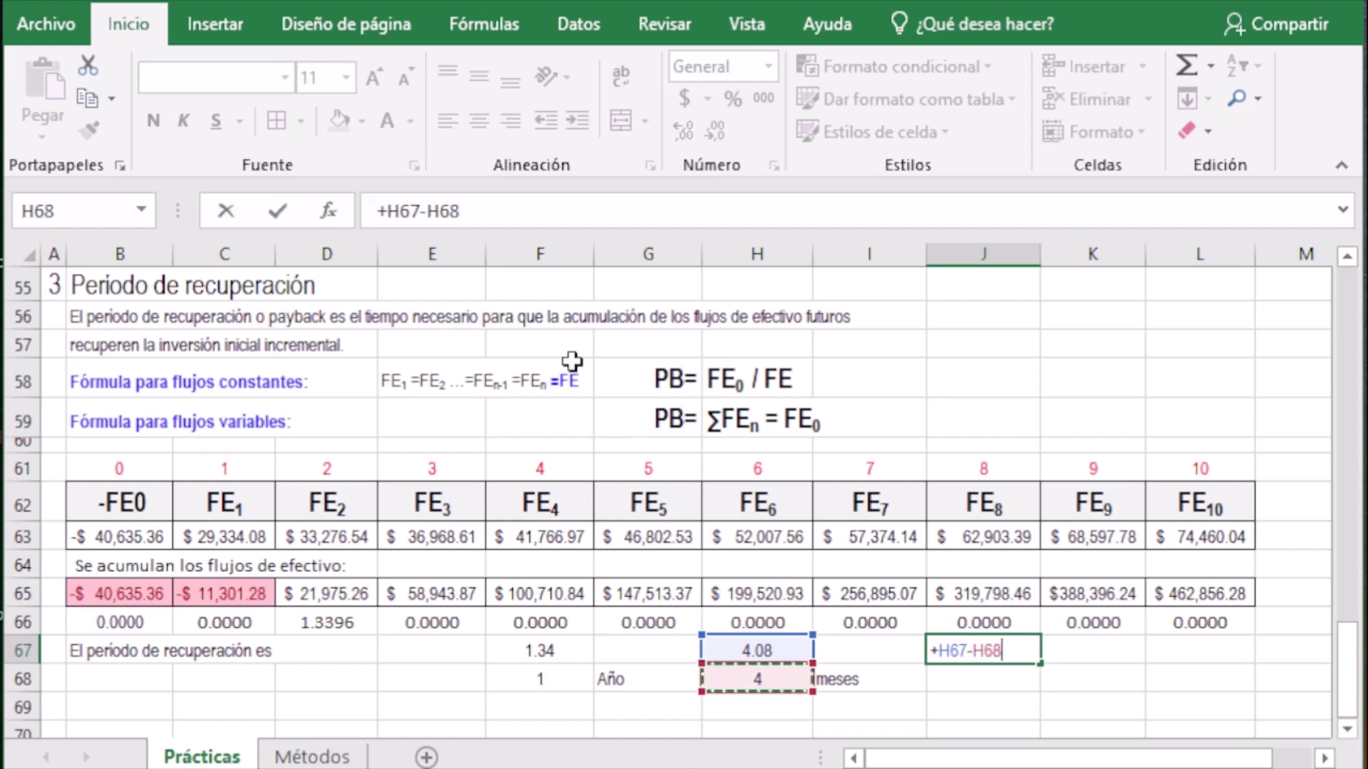
left_click(389, 211)
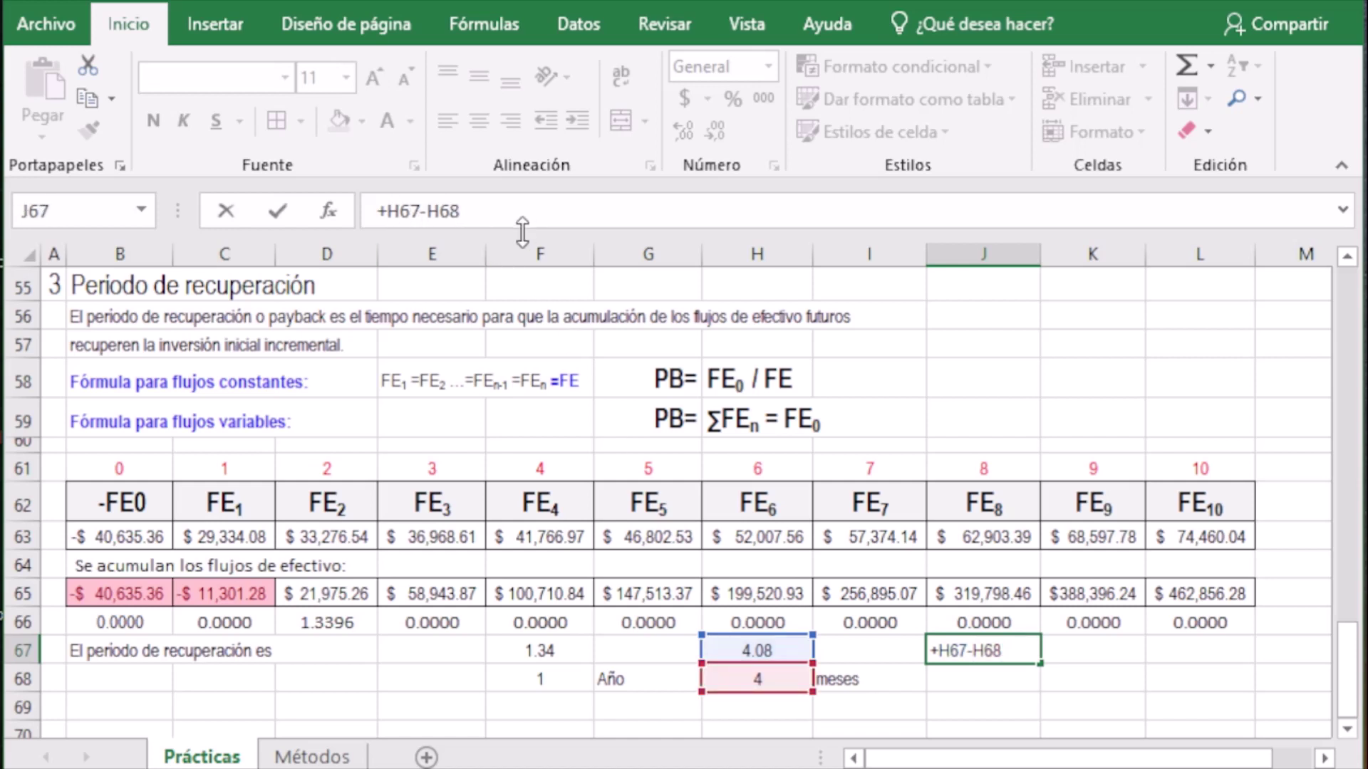
type("(")
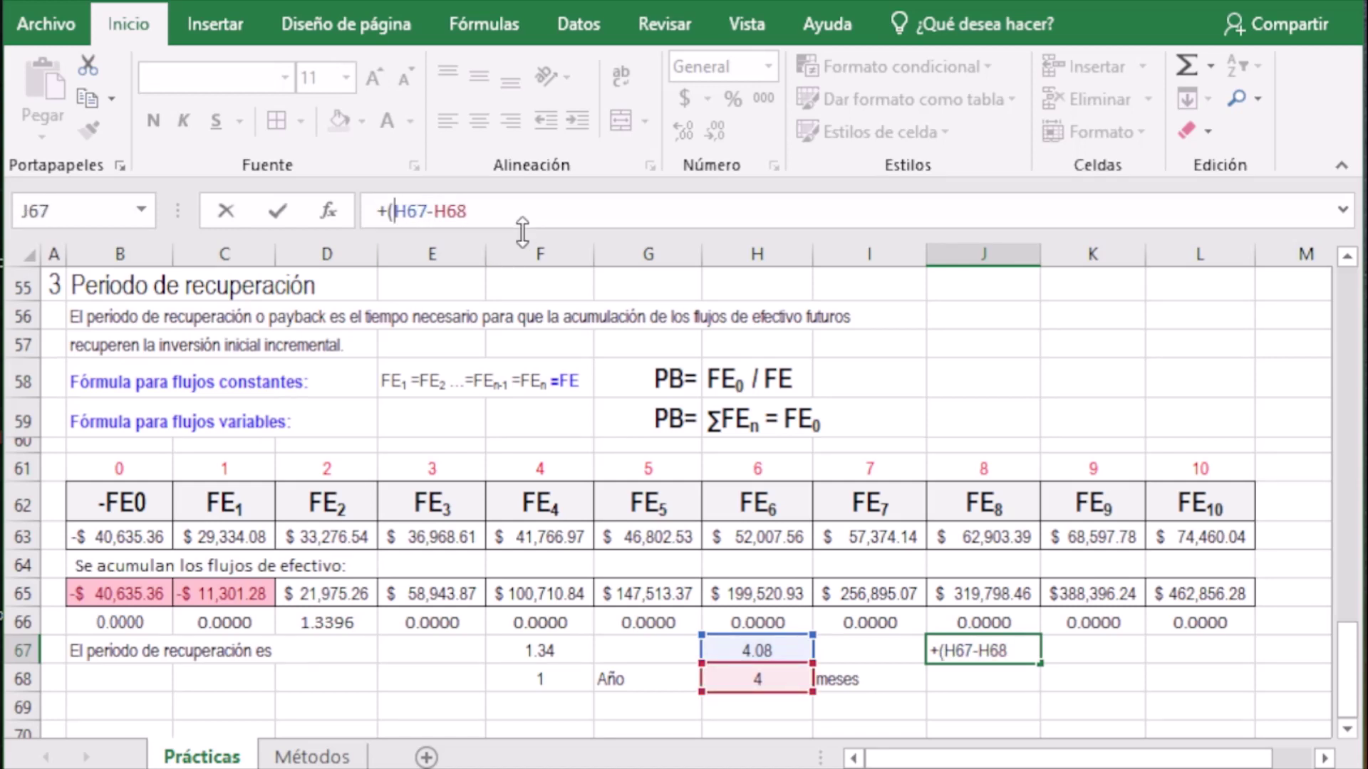
left_click(484, 218)
type(")")
type("*")
type("12")
key("Return")
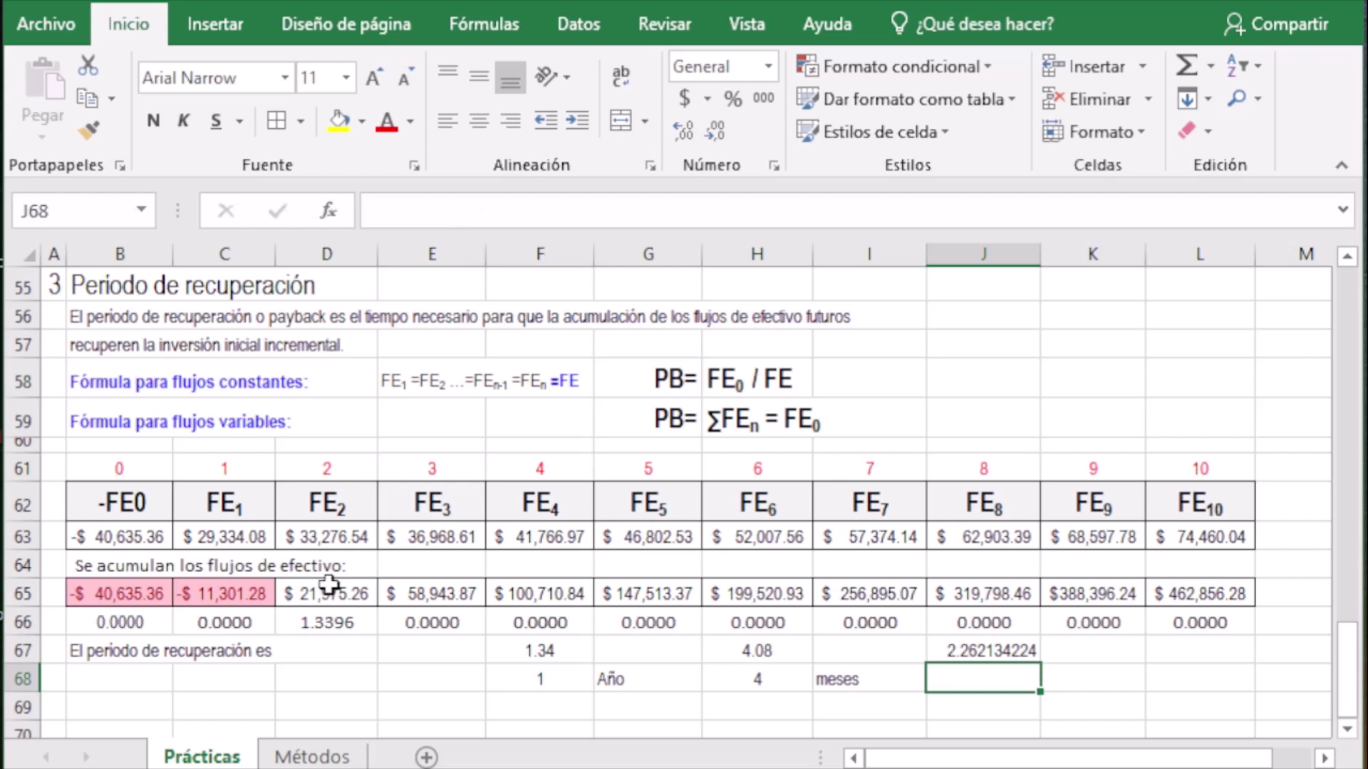
Copy the ENTERO formula from H68 into J68 to extract the whole number of days from J67
left_click(754, 681)
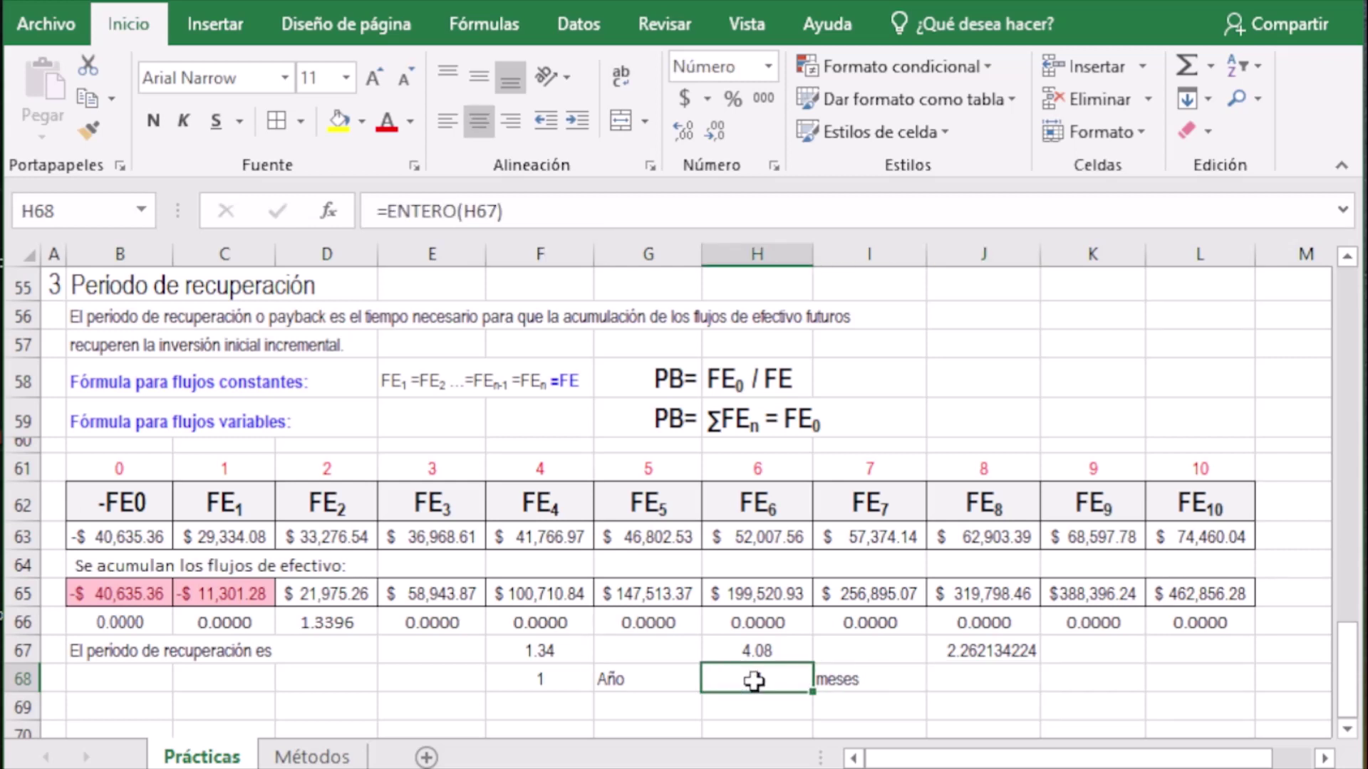
key("ctrl+c")
left_click(994, 682)
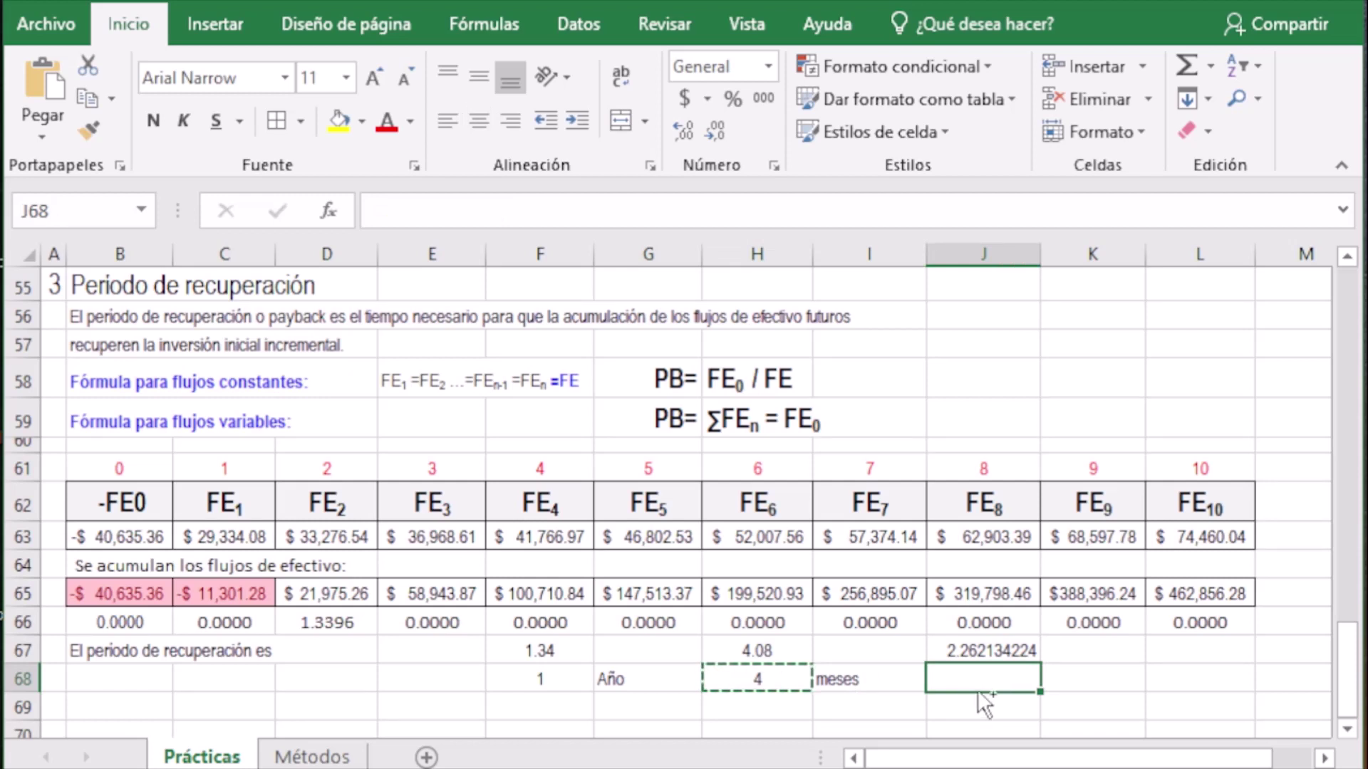
key("ctrl+v")
Enter the label "días" in K68, beside the whole number of days
left_click(1053, 685)
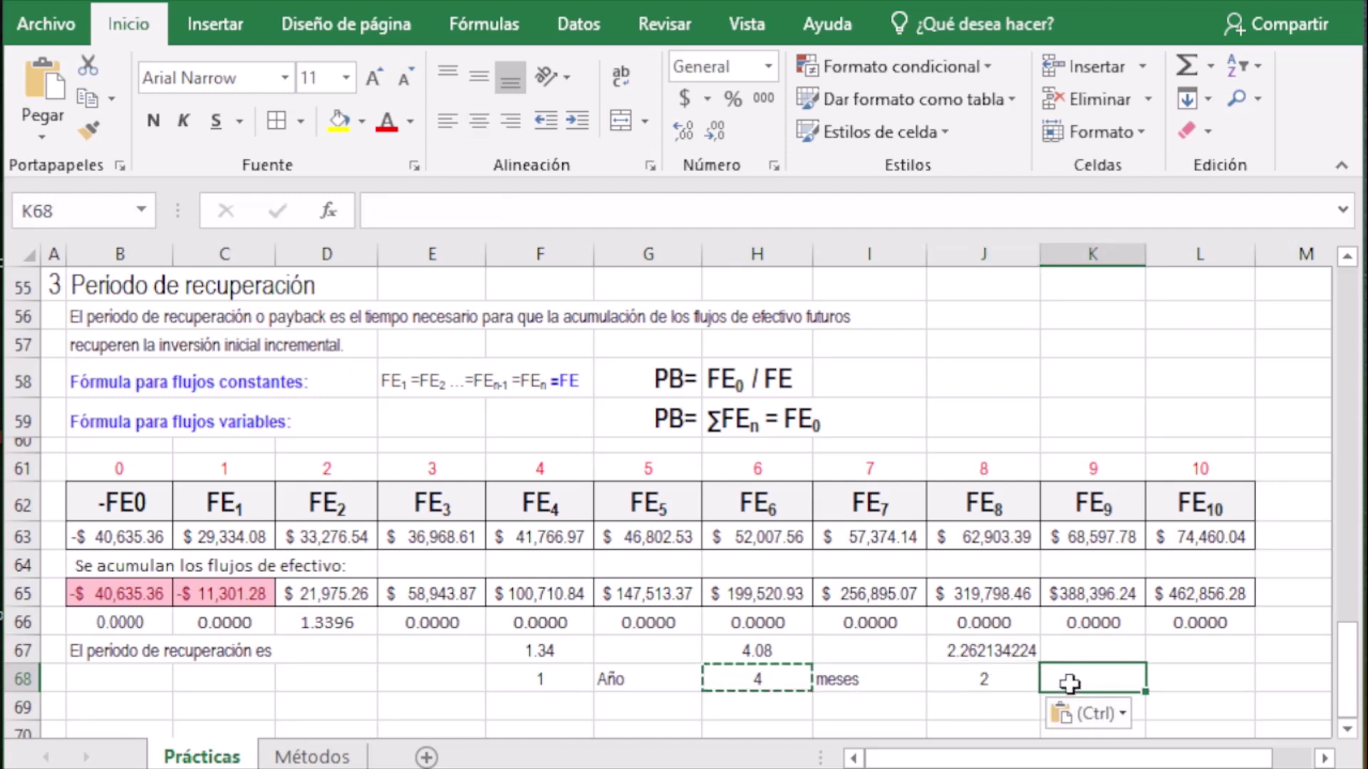
type("díkas")
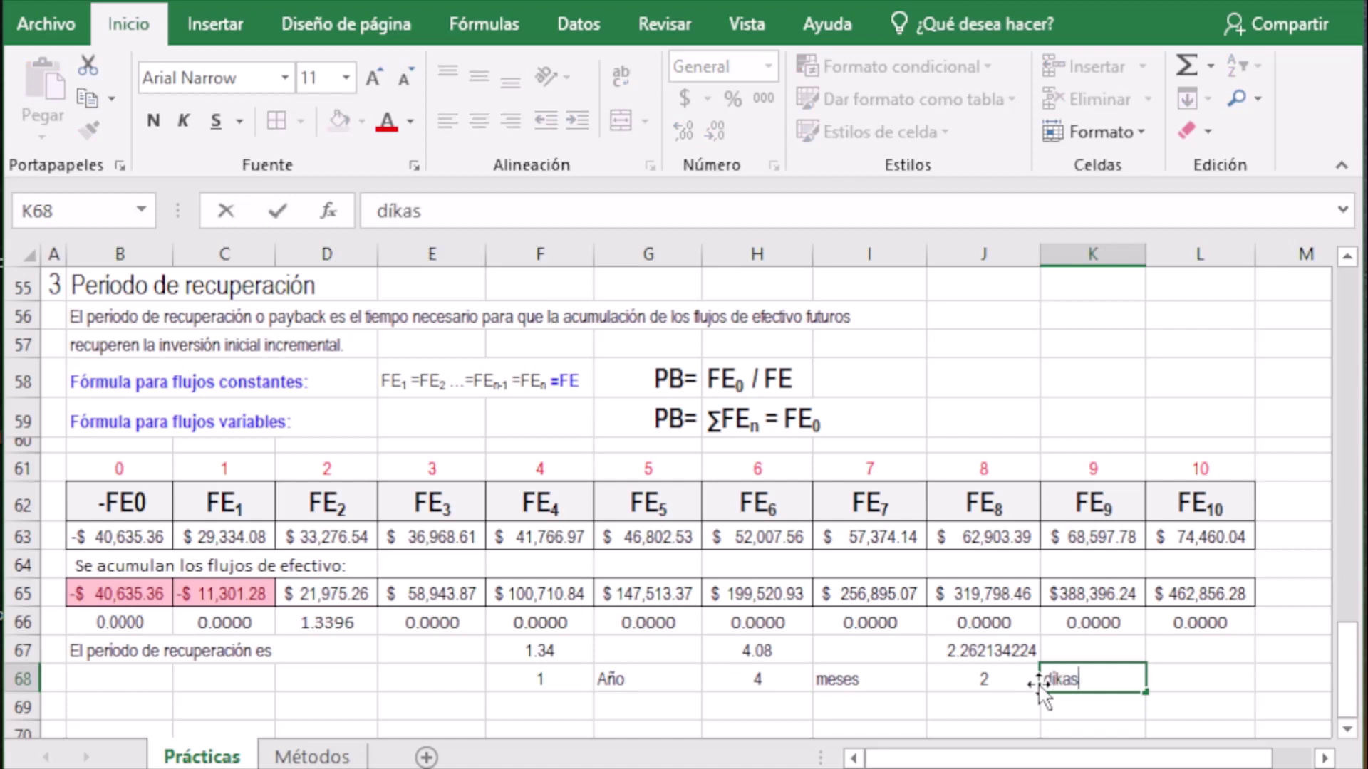
key("BackSpace")
key("BackSpace")
key("BackSpace")
key("BackSpace")
type("ías")
key("Return")
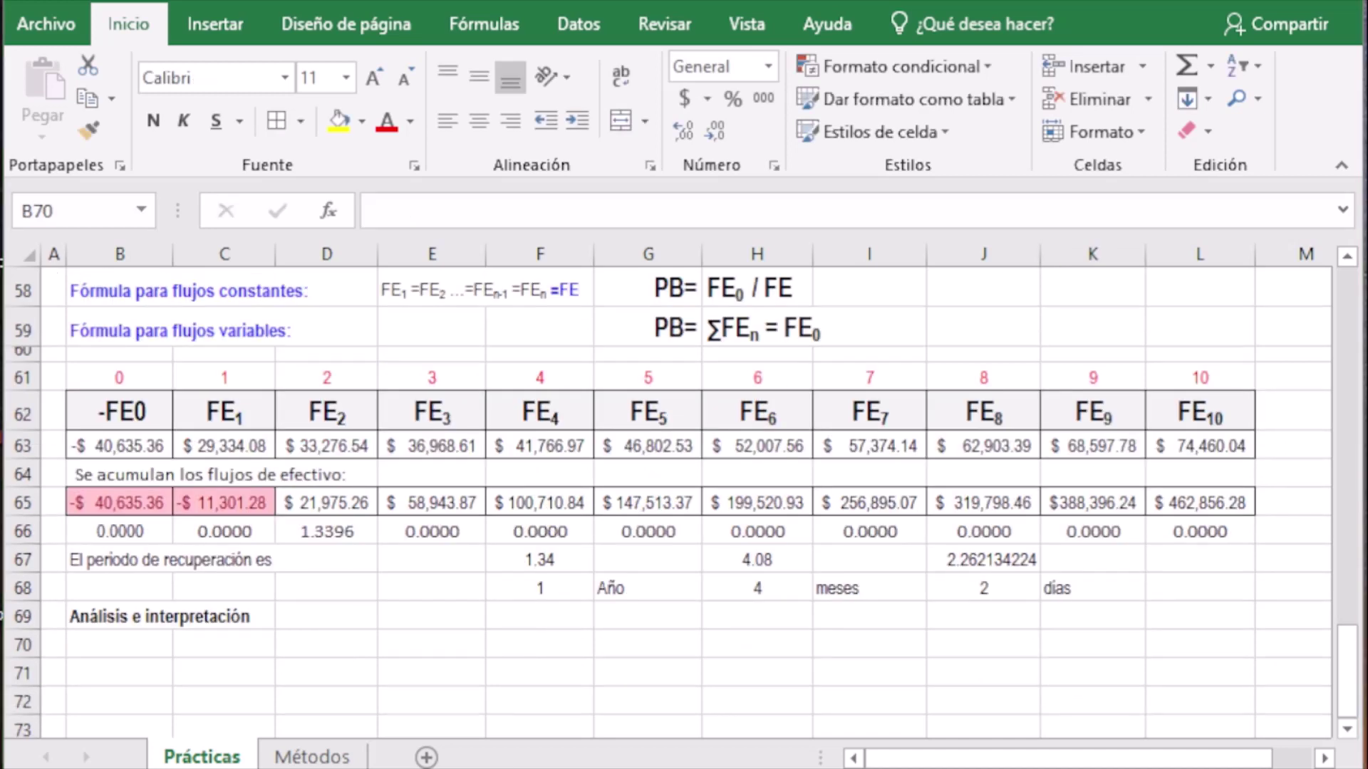
Enter the sentence "La inversión se recupera en 1 año 4 meses 2 días" in B70, under Análisis e interpretación
left_click(166, 643)
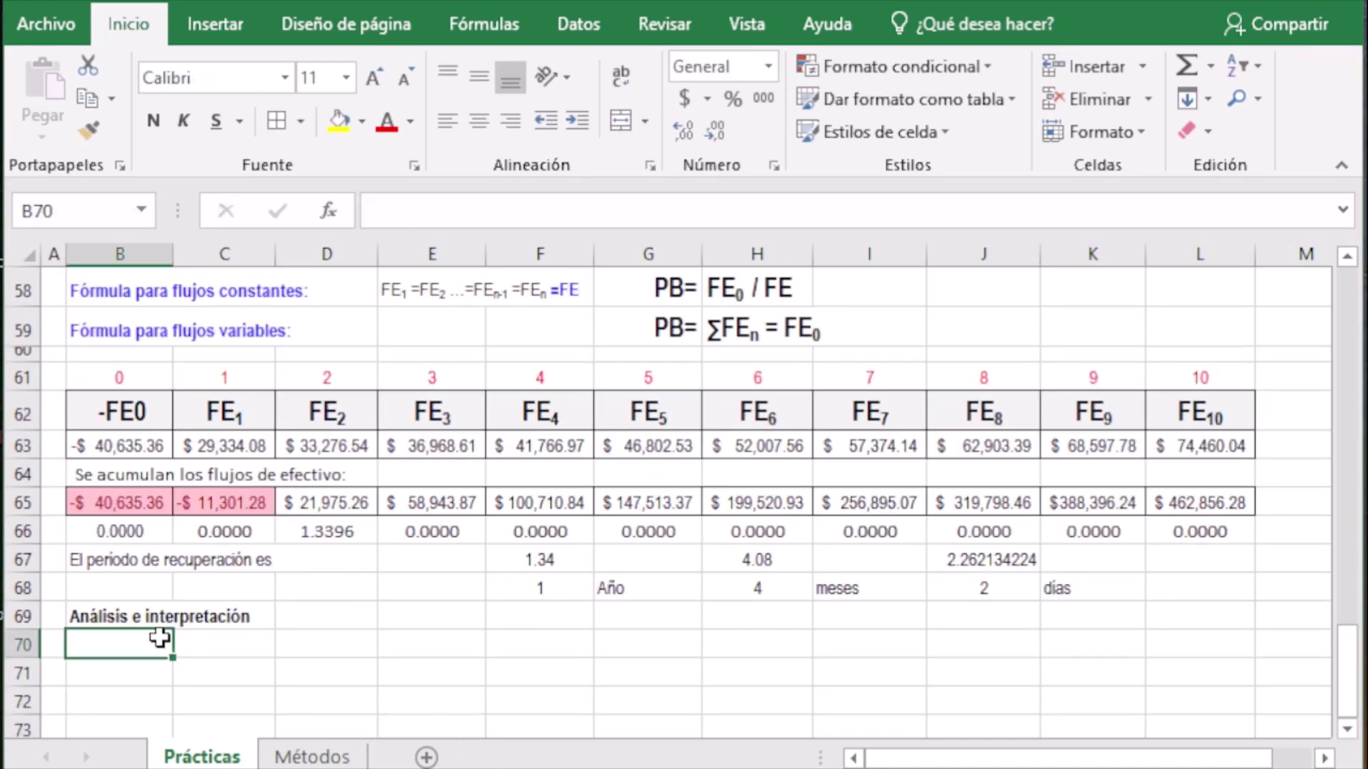
type("L")
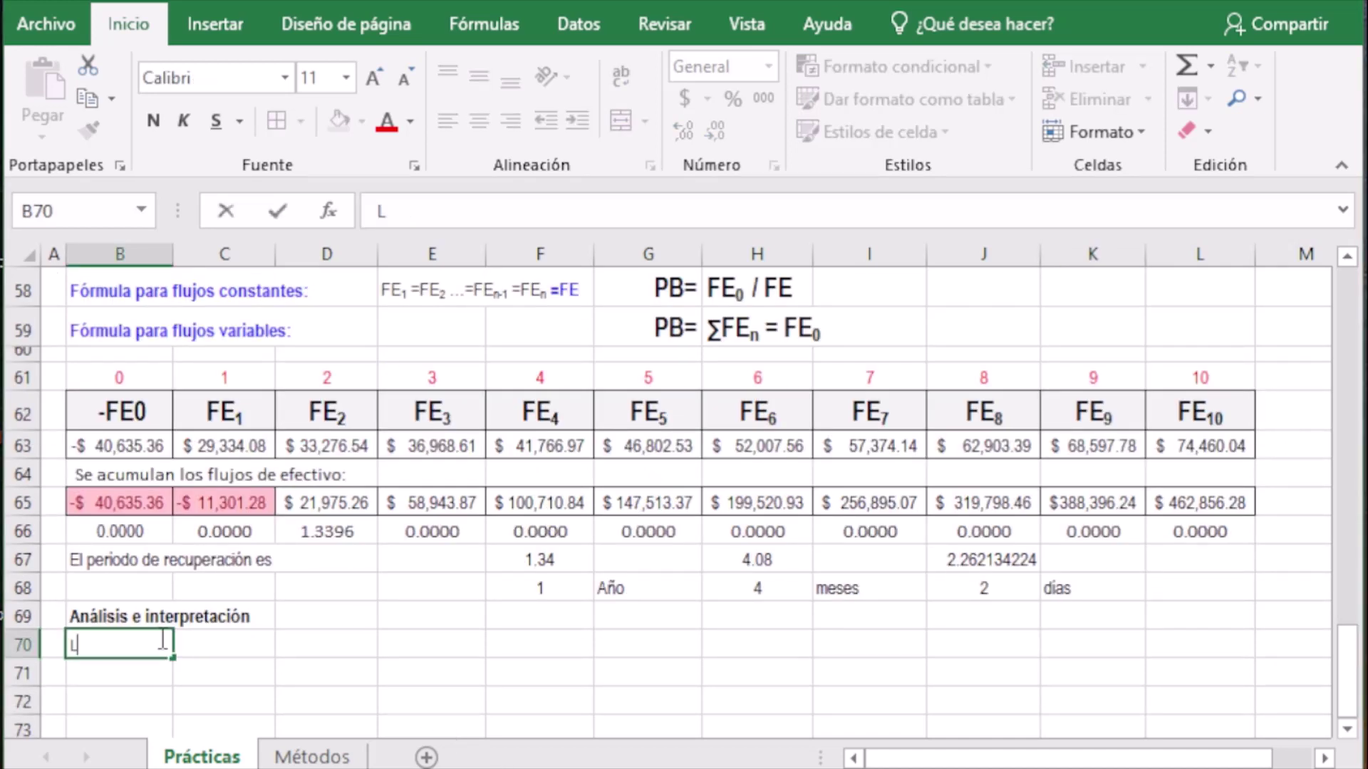
type("a inversión")
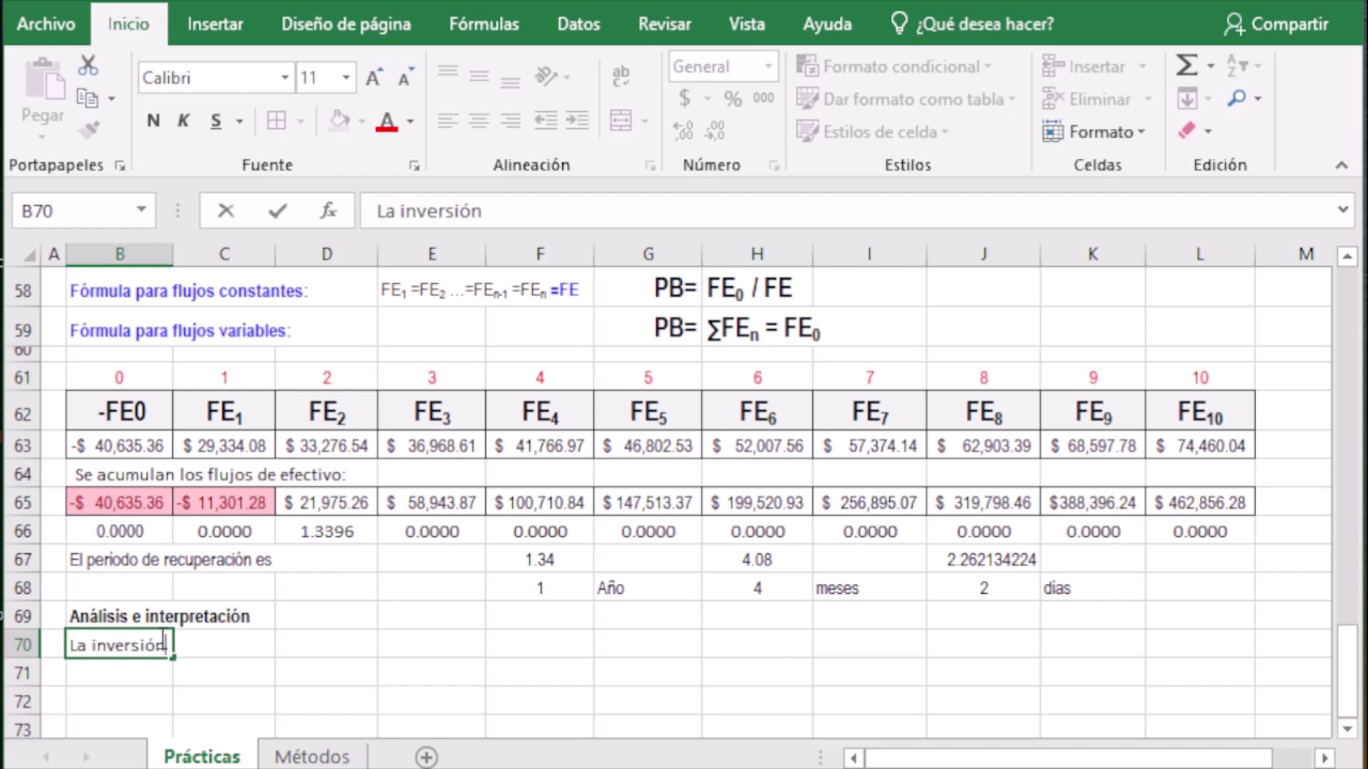
key("BackSpace")
key("BackSpace")
type("ón d")
key("BackSpace")
type("se recup")
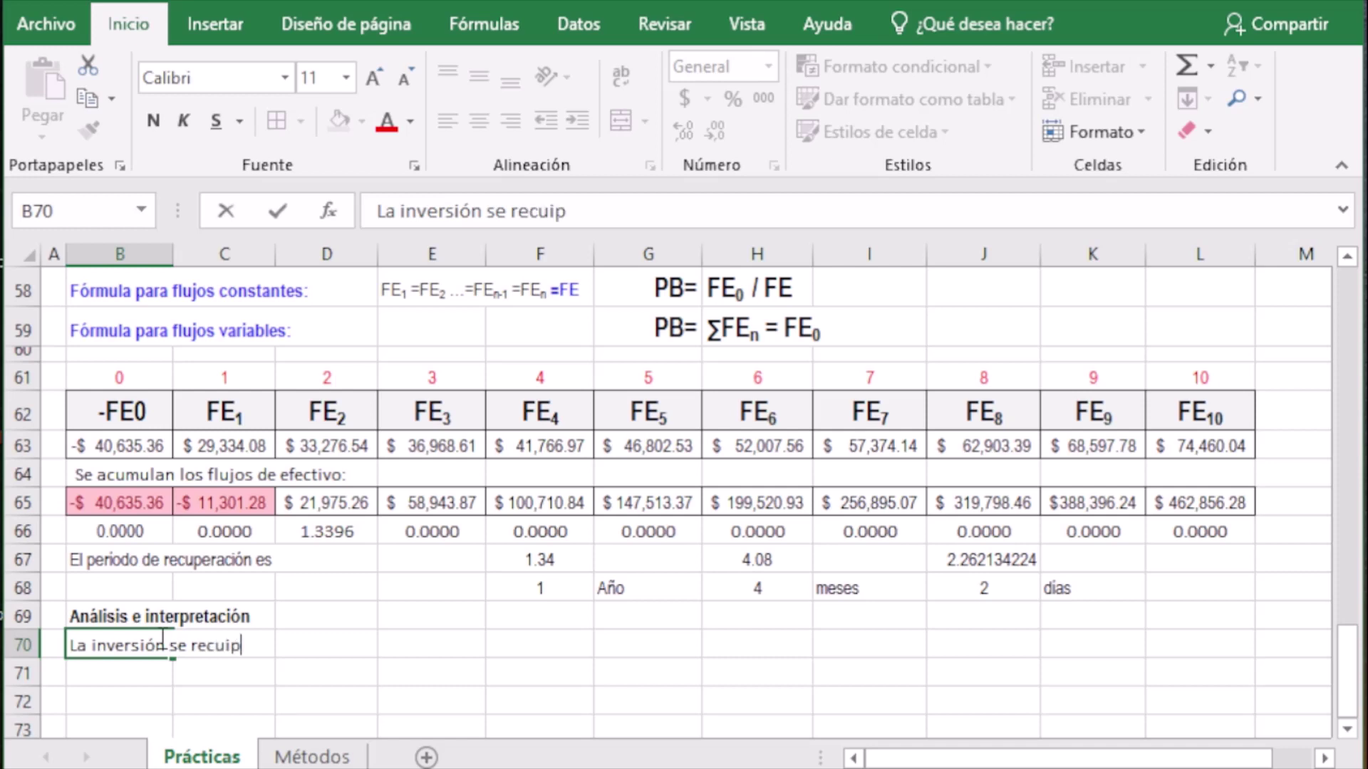
key("BackSpace")
type("pera e")
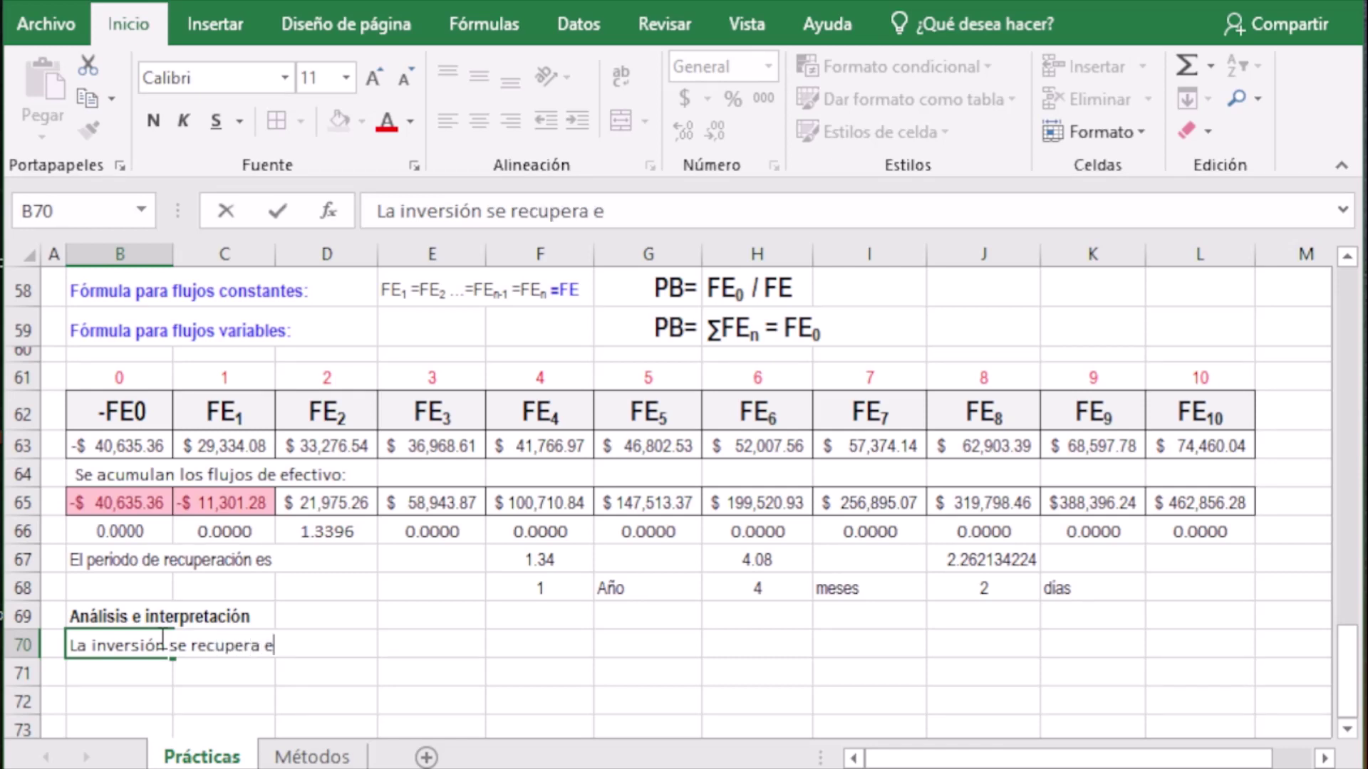
type("n 1 año")
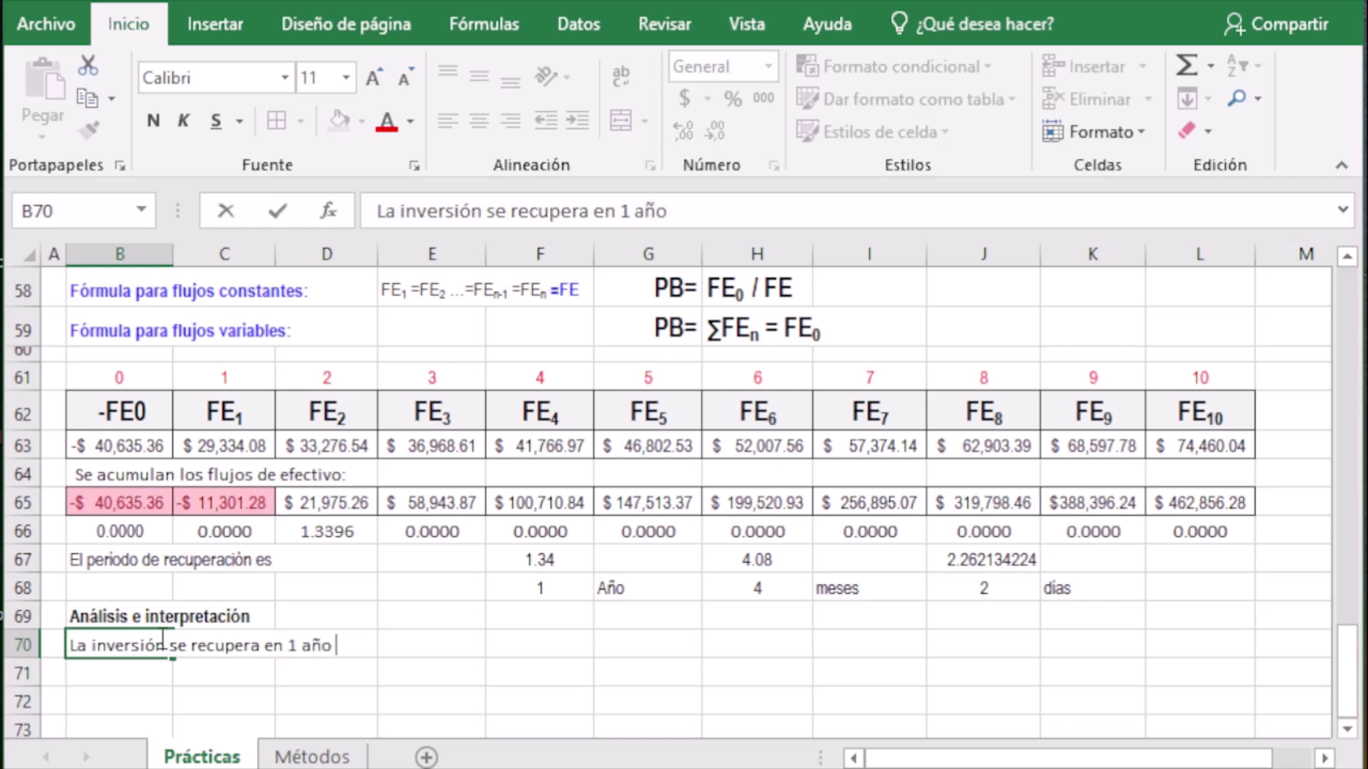
type(" 4 meses")
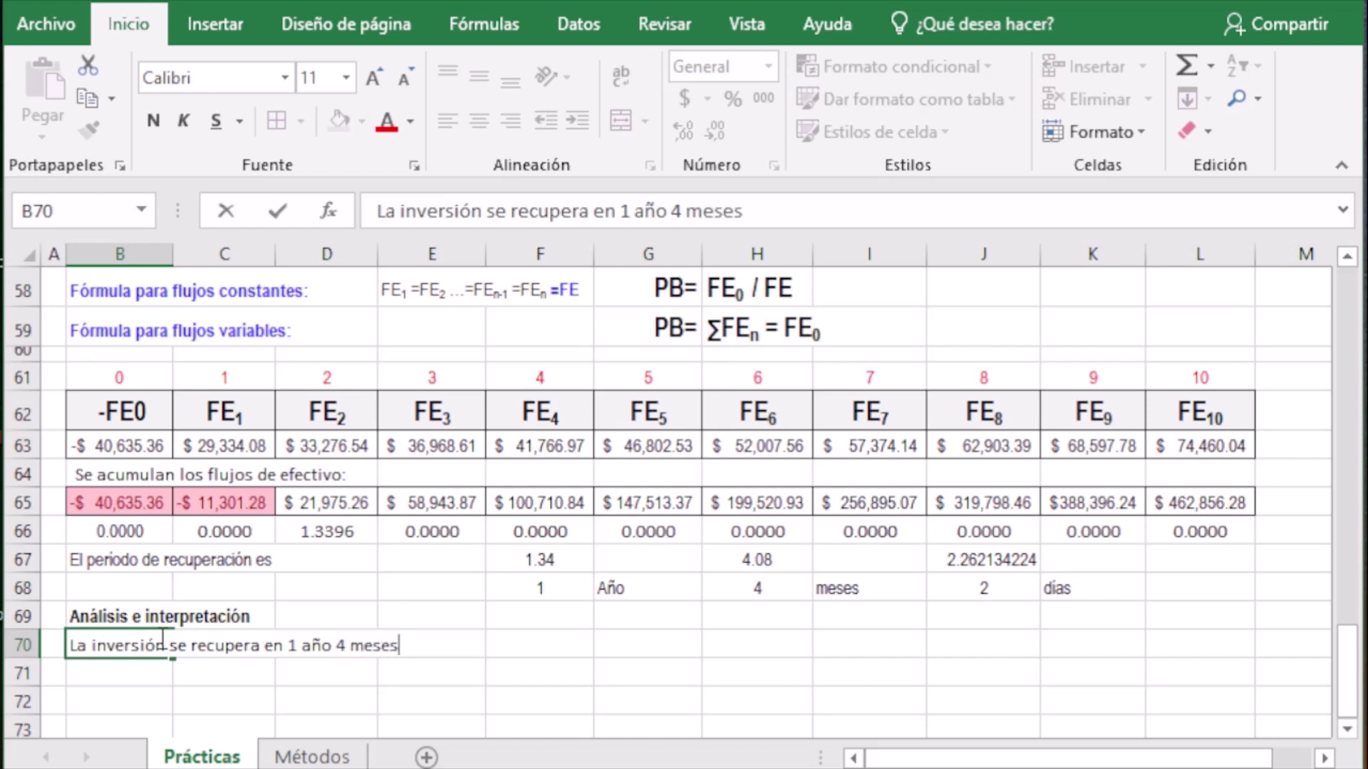
type(" 2 días")
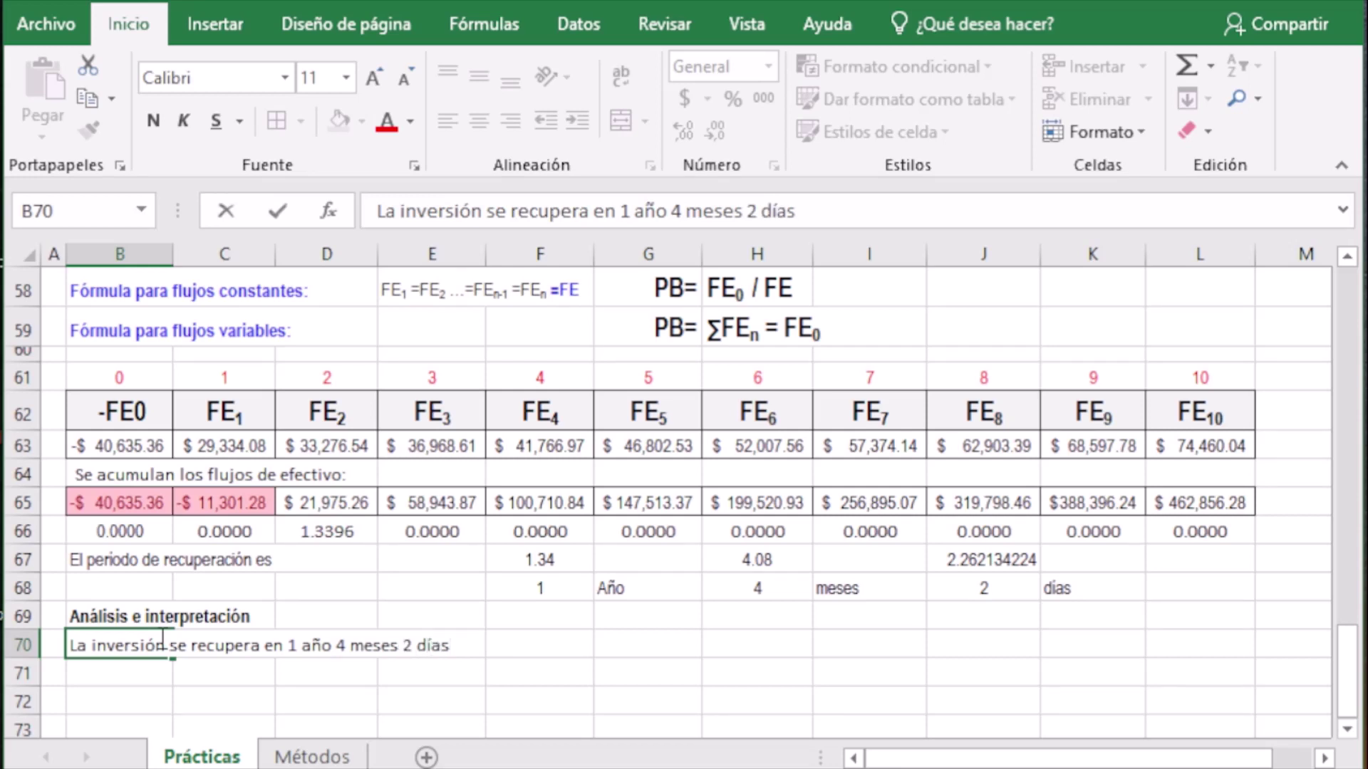
key("Return")
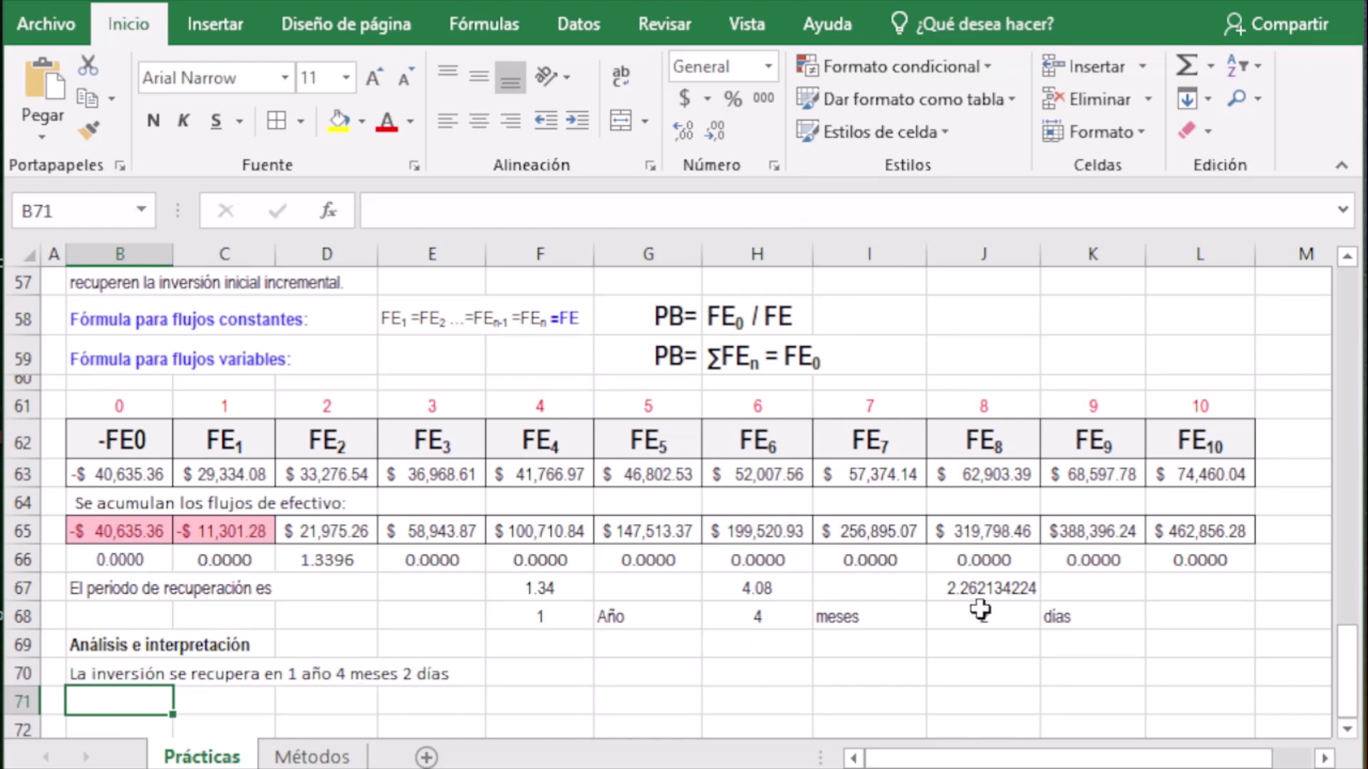
Insert the CONCATENAR function in B71 with "La inversión se recupera en" as its first text argument
left_click(336, 224)
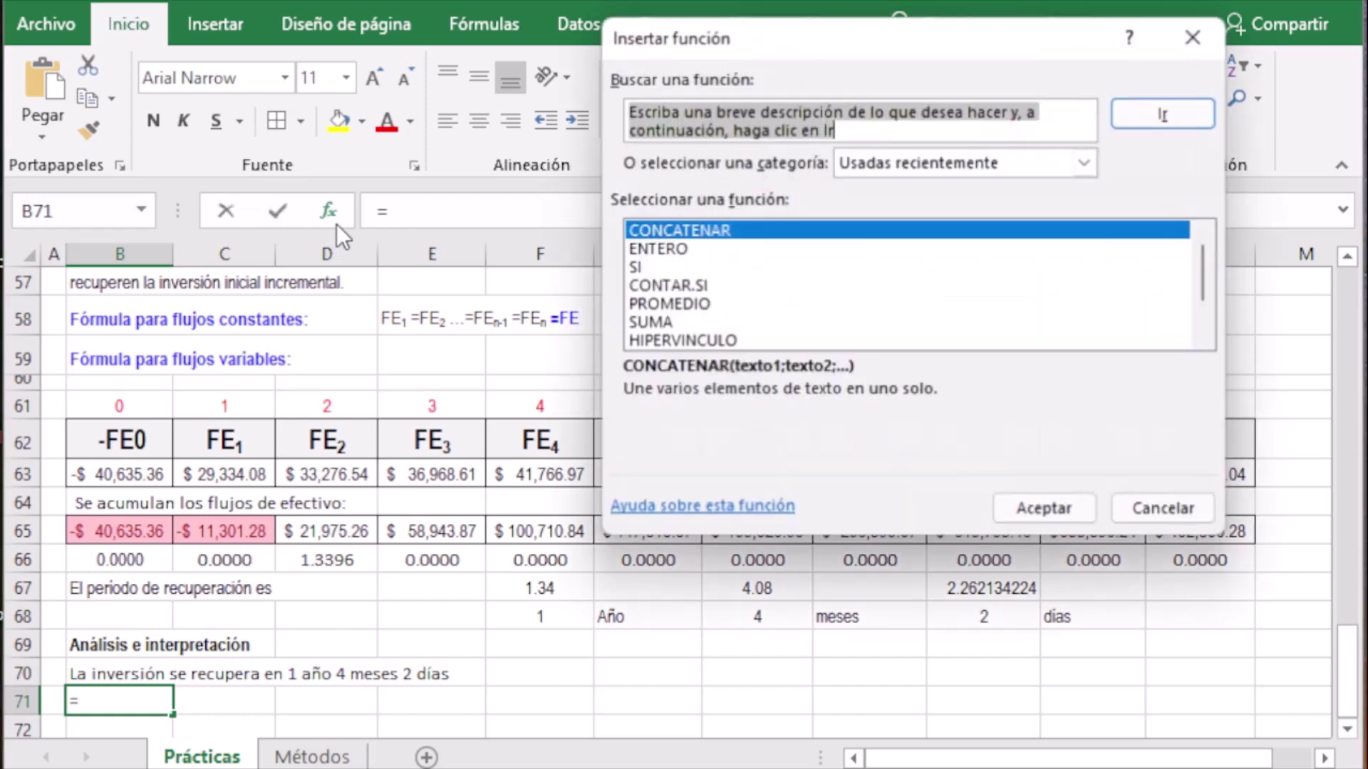
left_click(1033, 499)
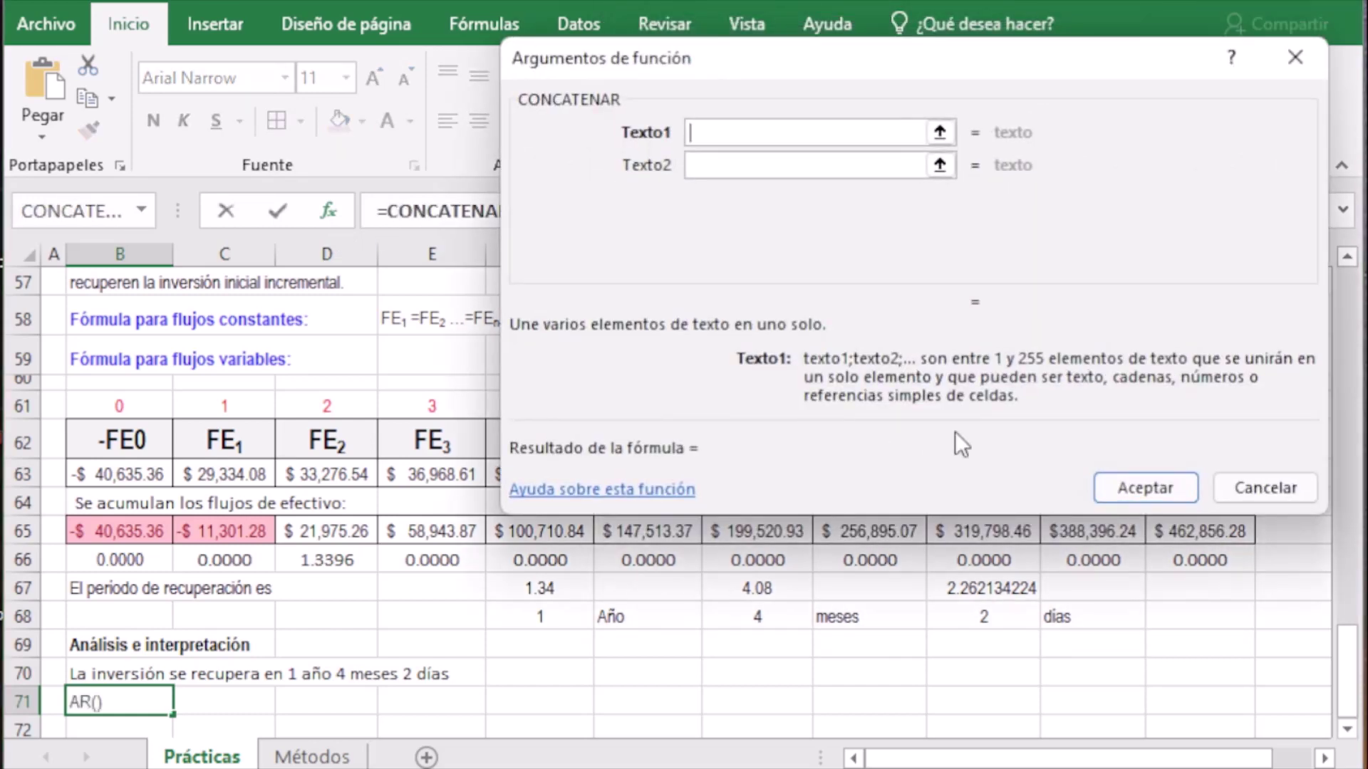
left_click(888, 171)
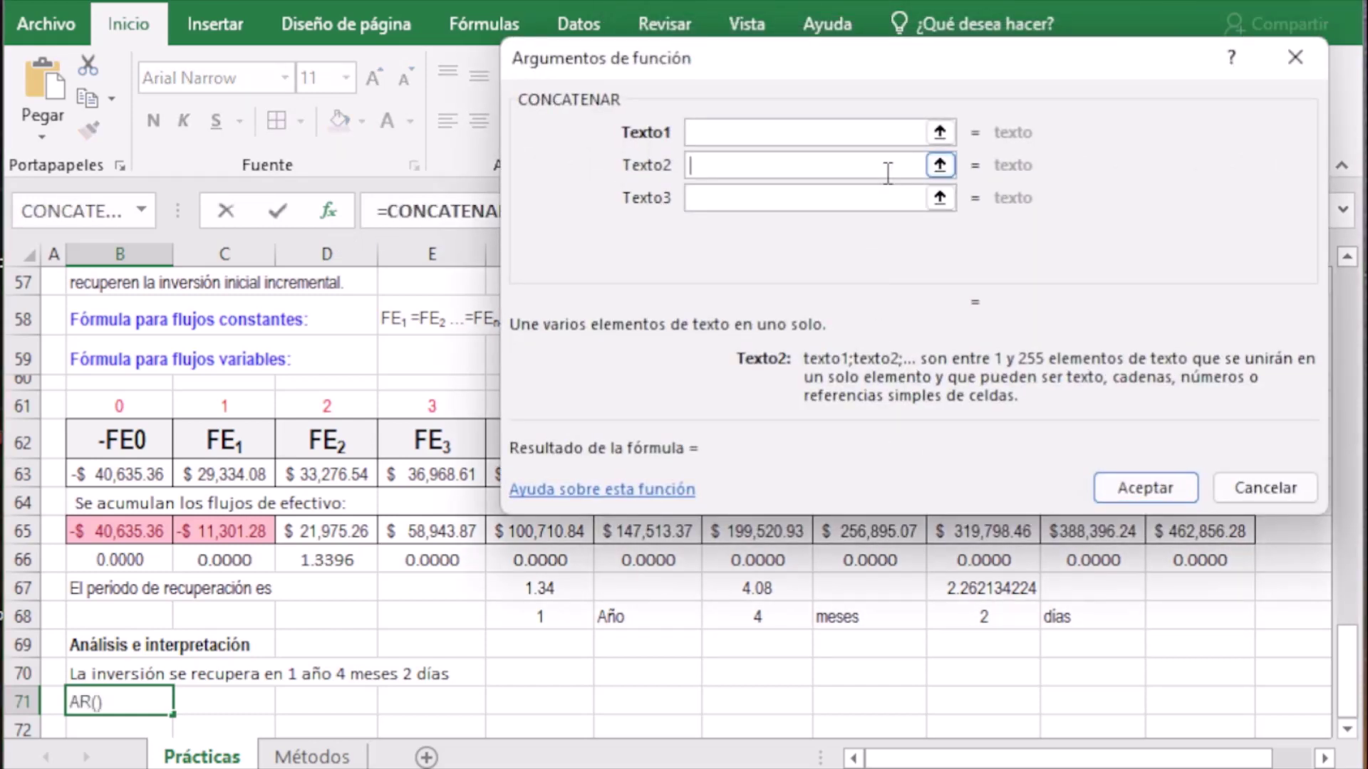
left_click(886, 194)
left_click(885, 227)
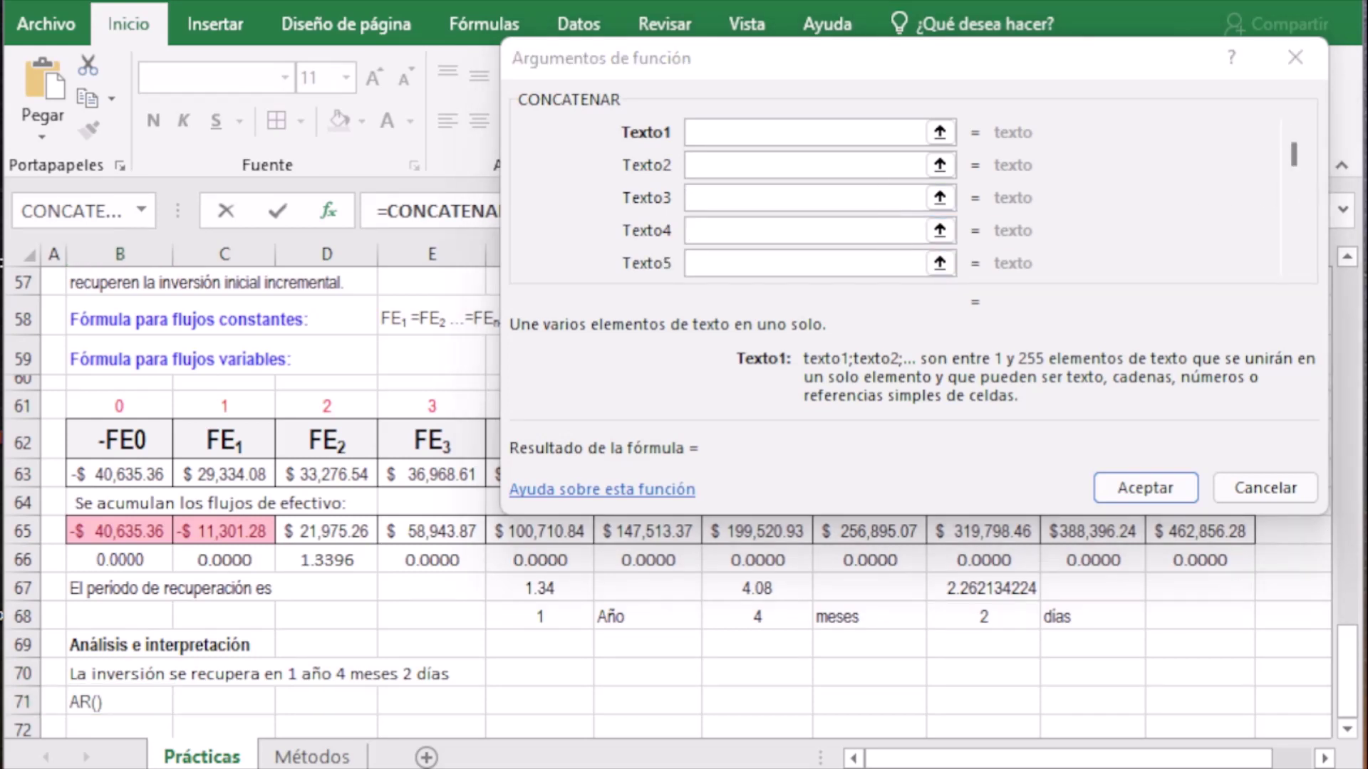
type("\"La inversión se recupera en\"")
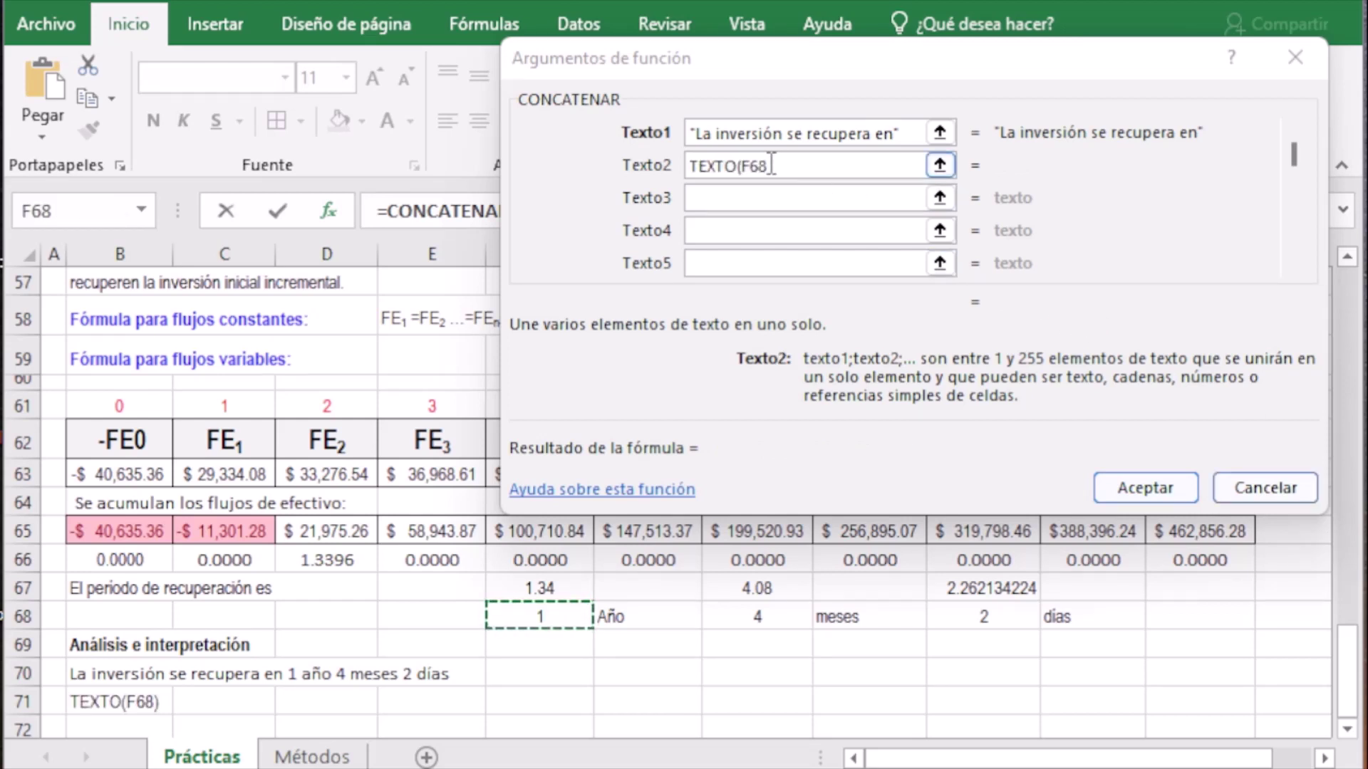
Set CONCATENAR's second to fourth text arguments to TEXTO(F68;" #"), " años" and TEXTO(H68;" #")
left_click(770, 164)
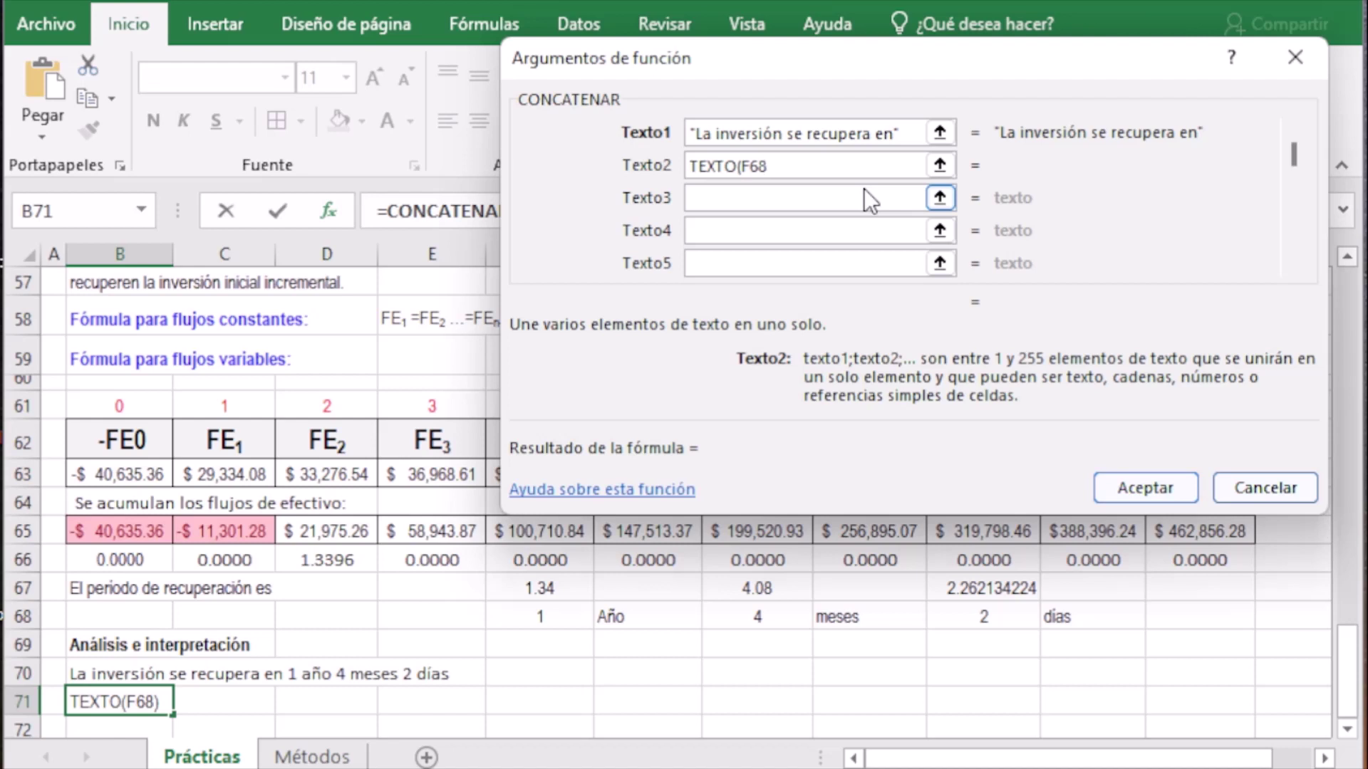
type(";")
key("BackSpace")
type("\"\"")
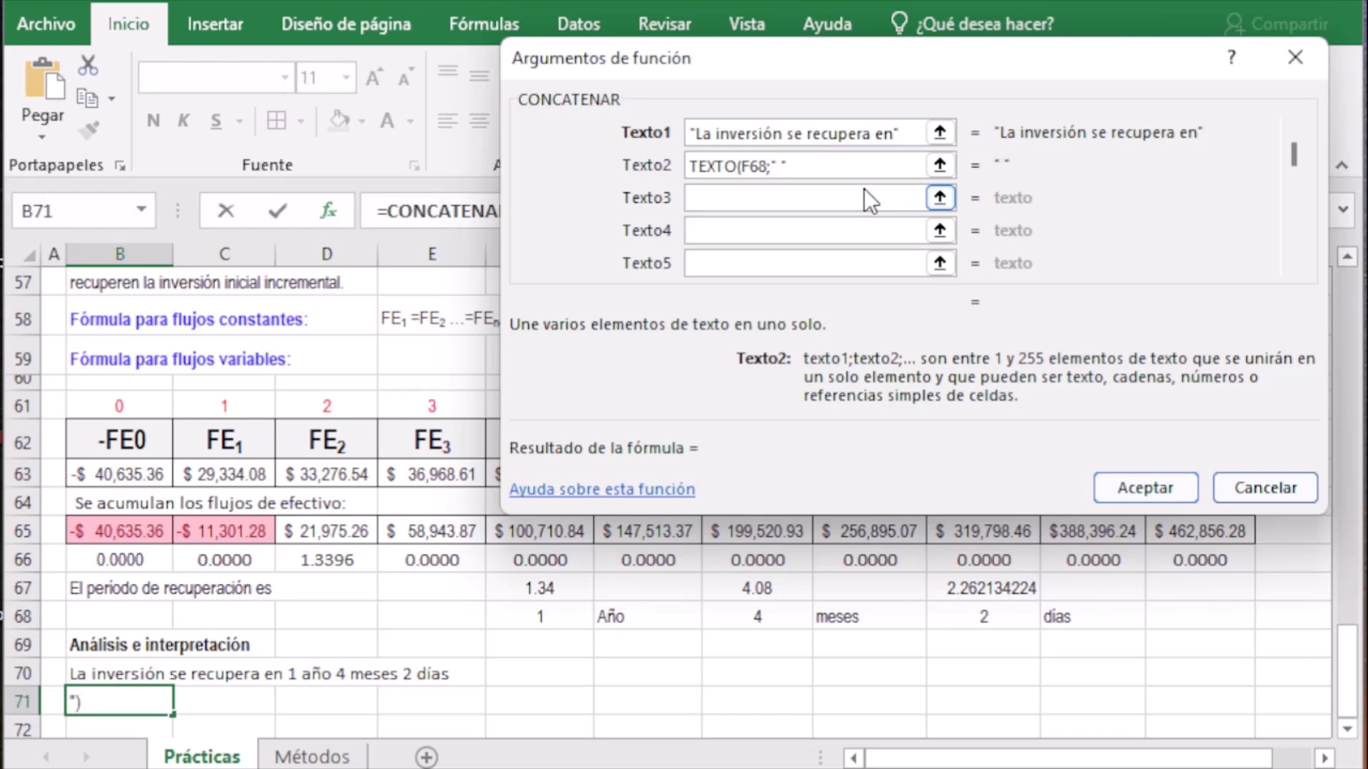
type(" #")
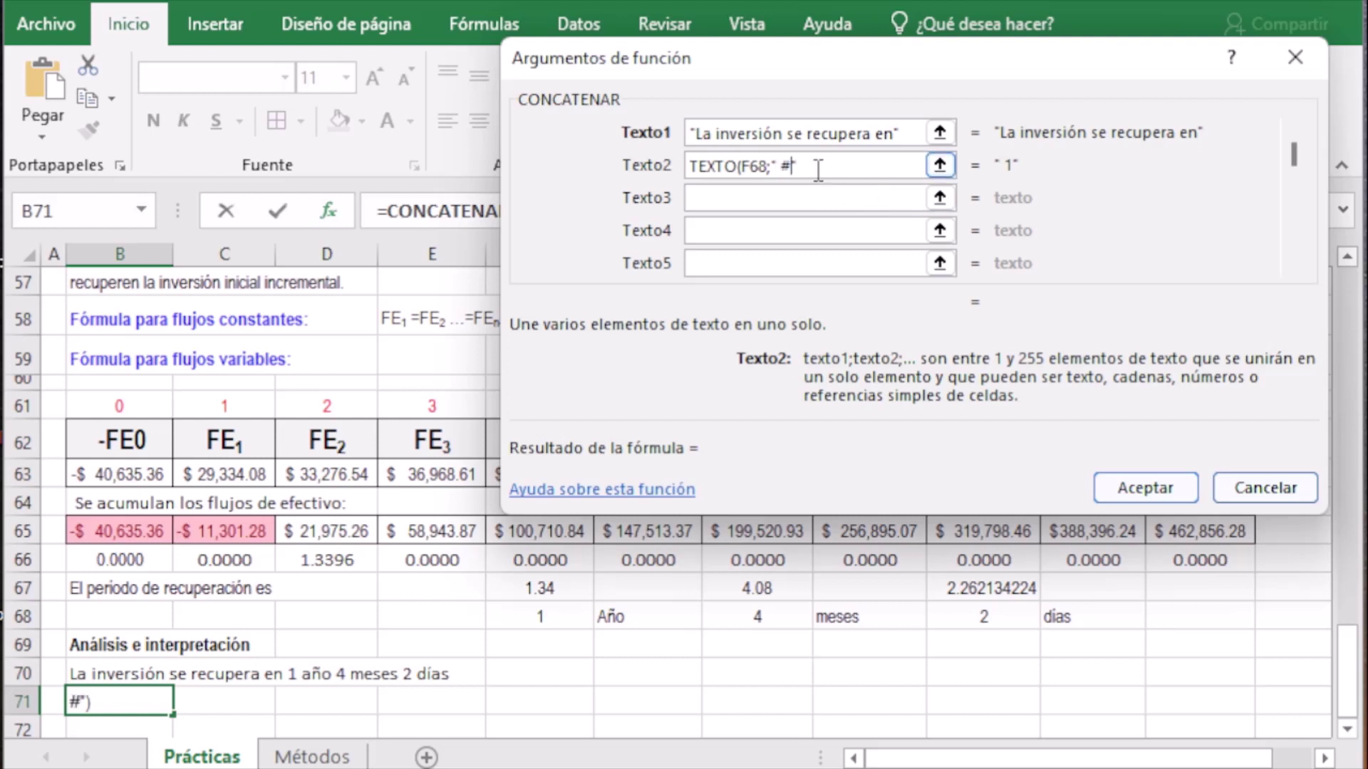
type(")")
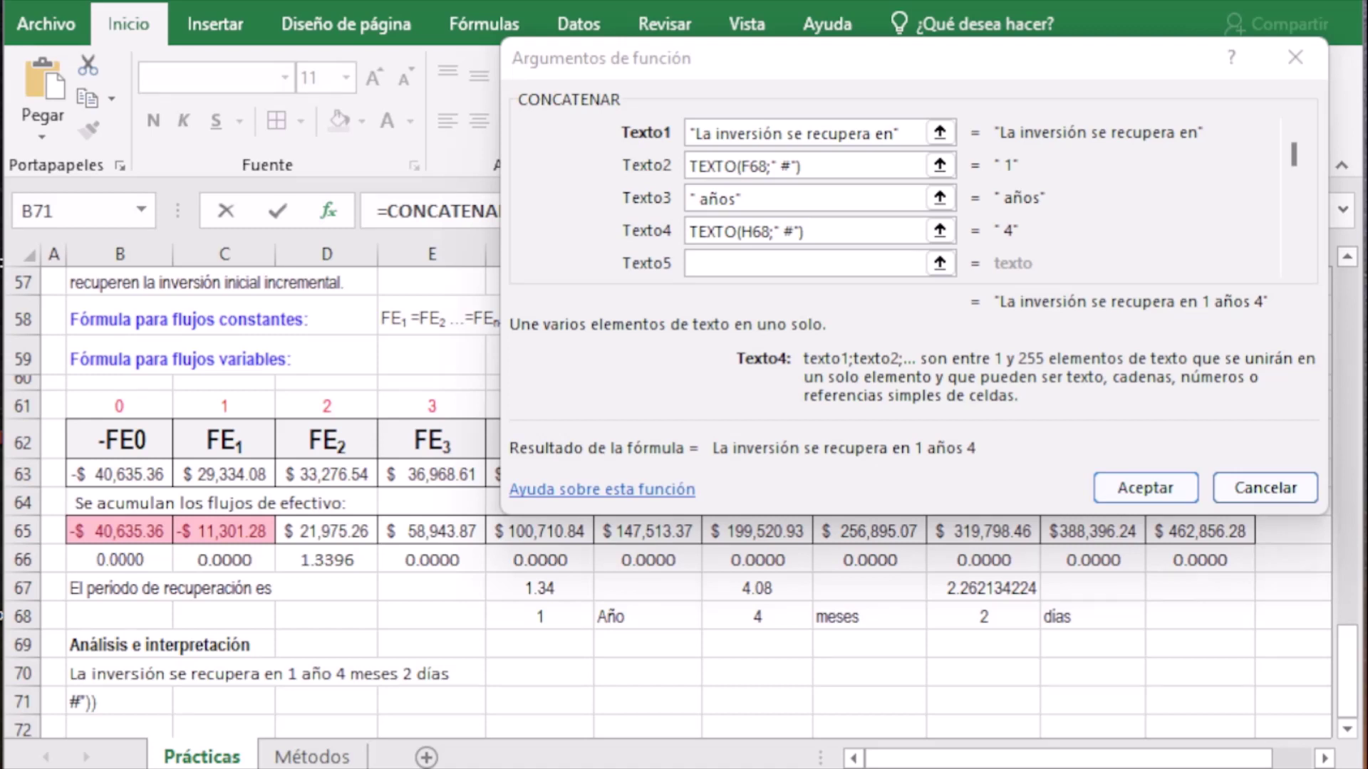
Complete the CONCATENAR formula with " meses", TEXTO(J68;"#") and " días" as its fifth to seventh text arguments
left_click(805, 264)
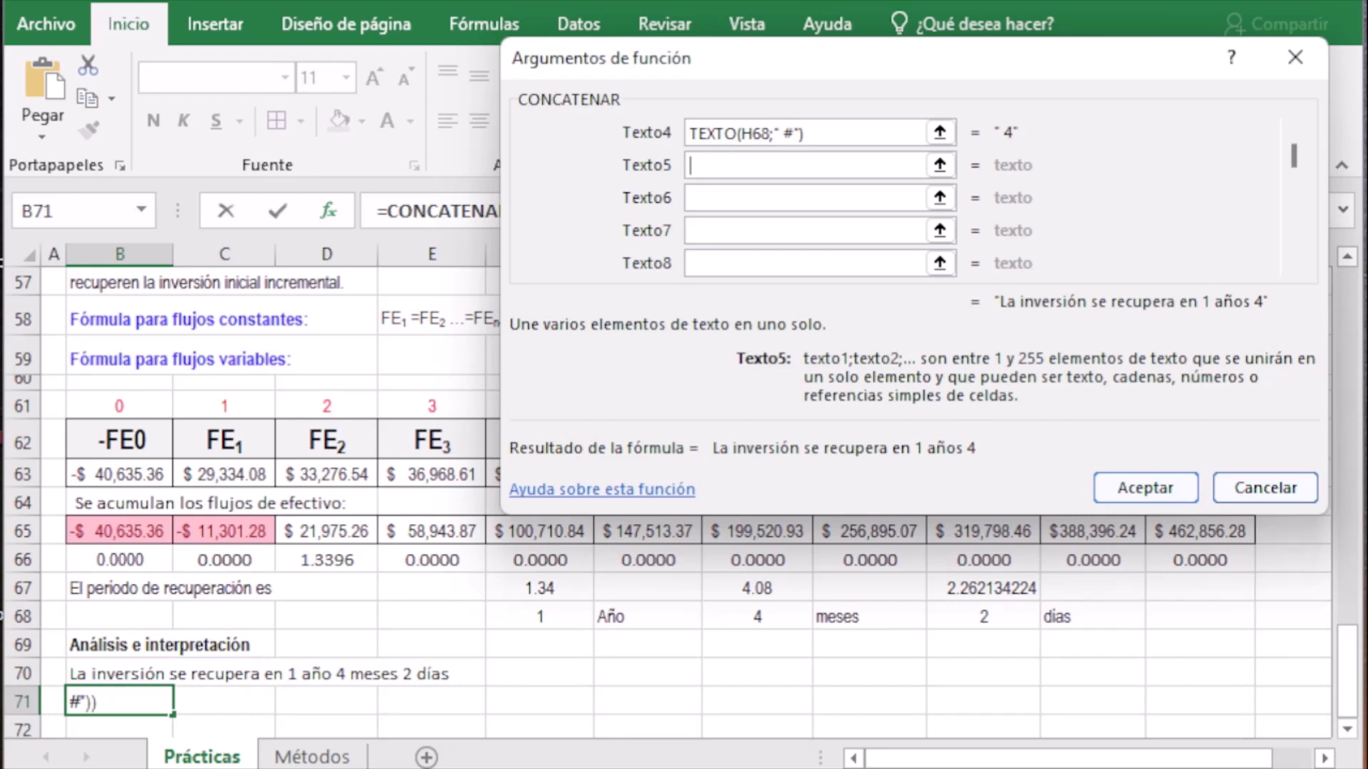
type("\" meses\"")
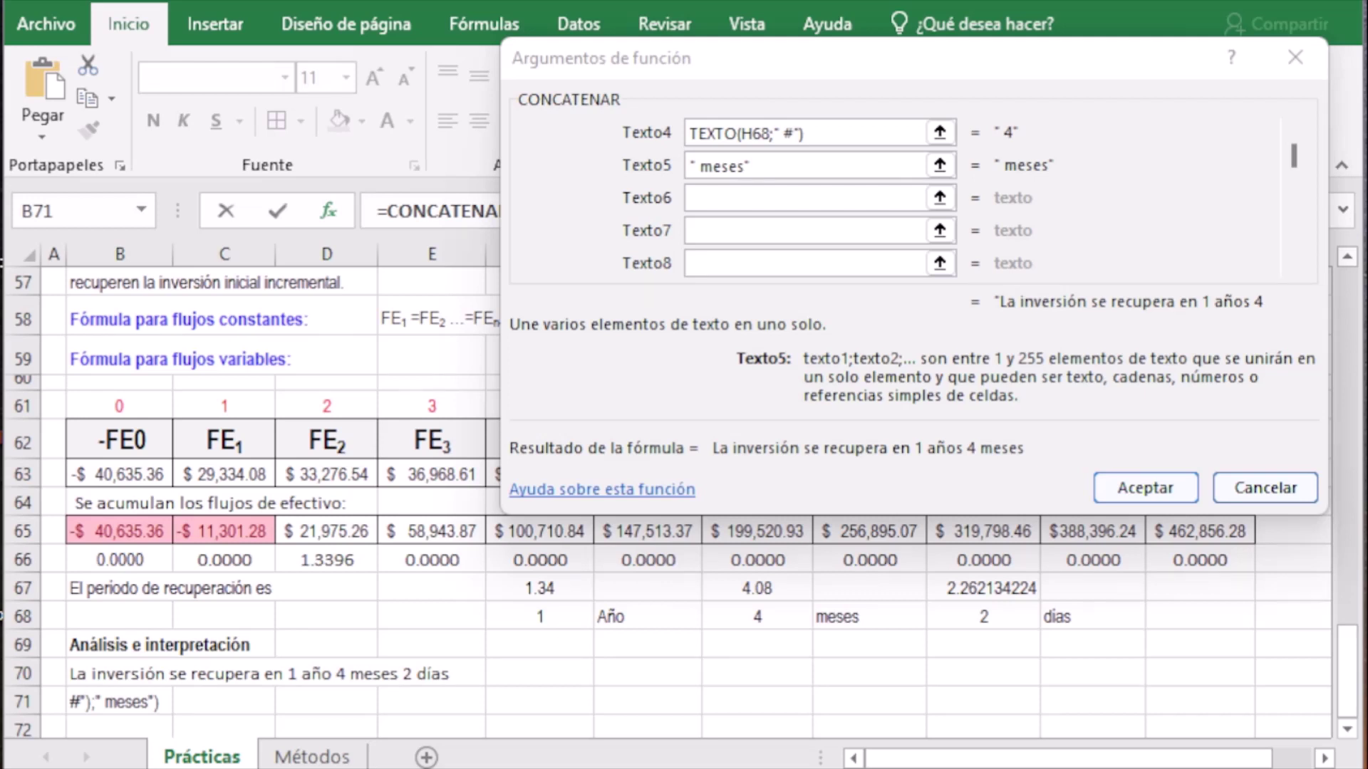
key("Tab")
type("TEXTO(J68;\"#\")")
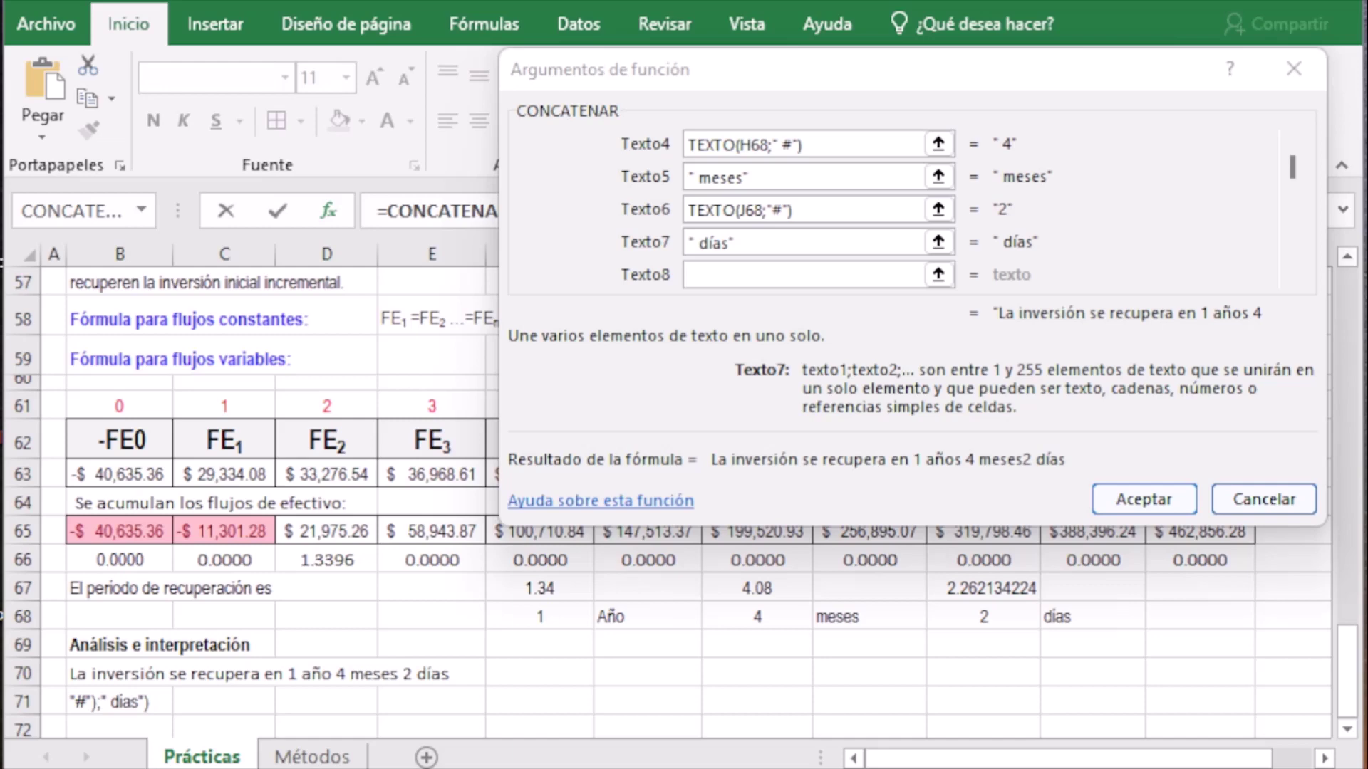
left_click(1144, 500)
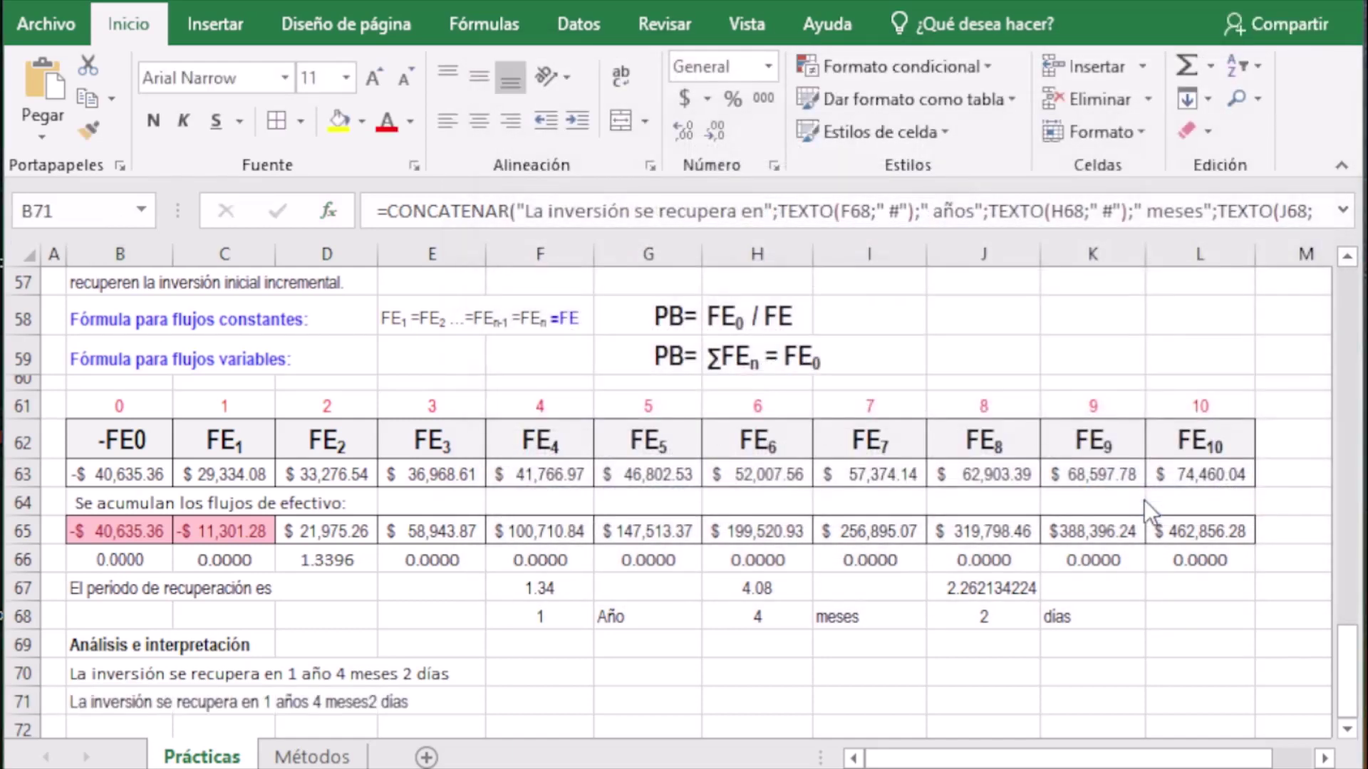